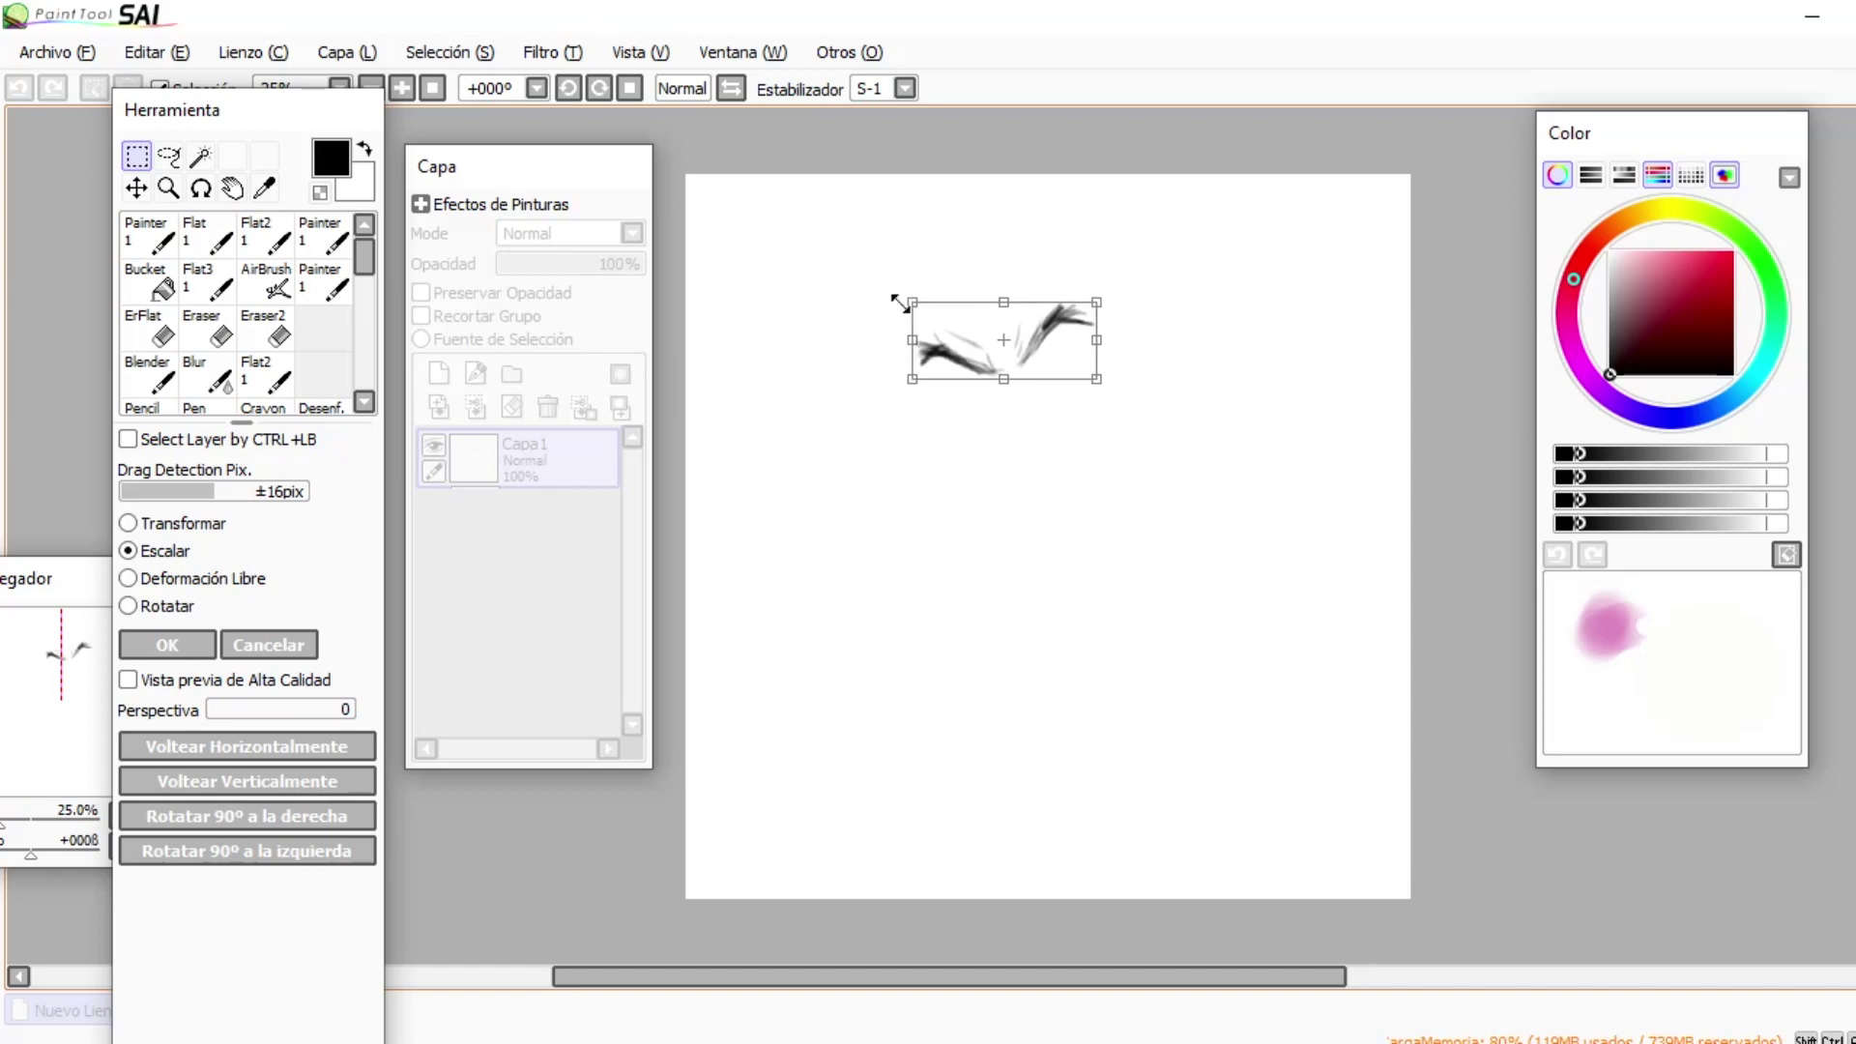
- Apply the eyebrow scaling and sketch the eyes, nose and mouth with the AirBrush at density 38 and size 10
key("Return")
left_click(276, 289)
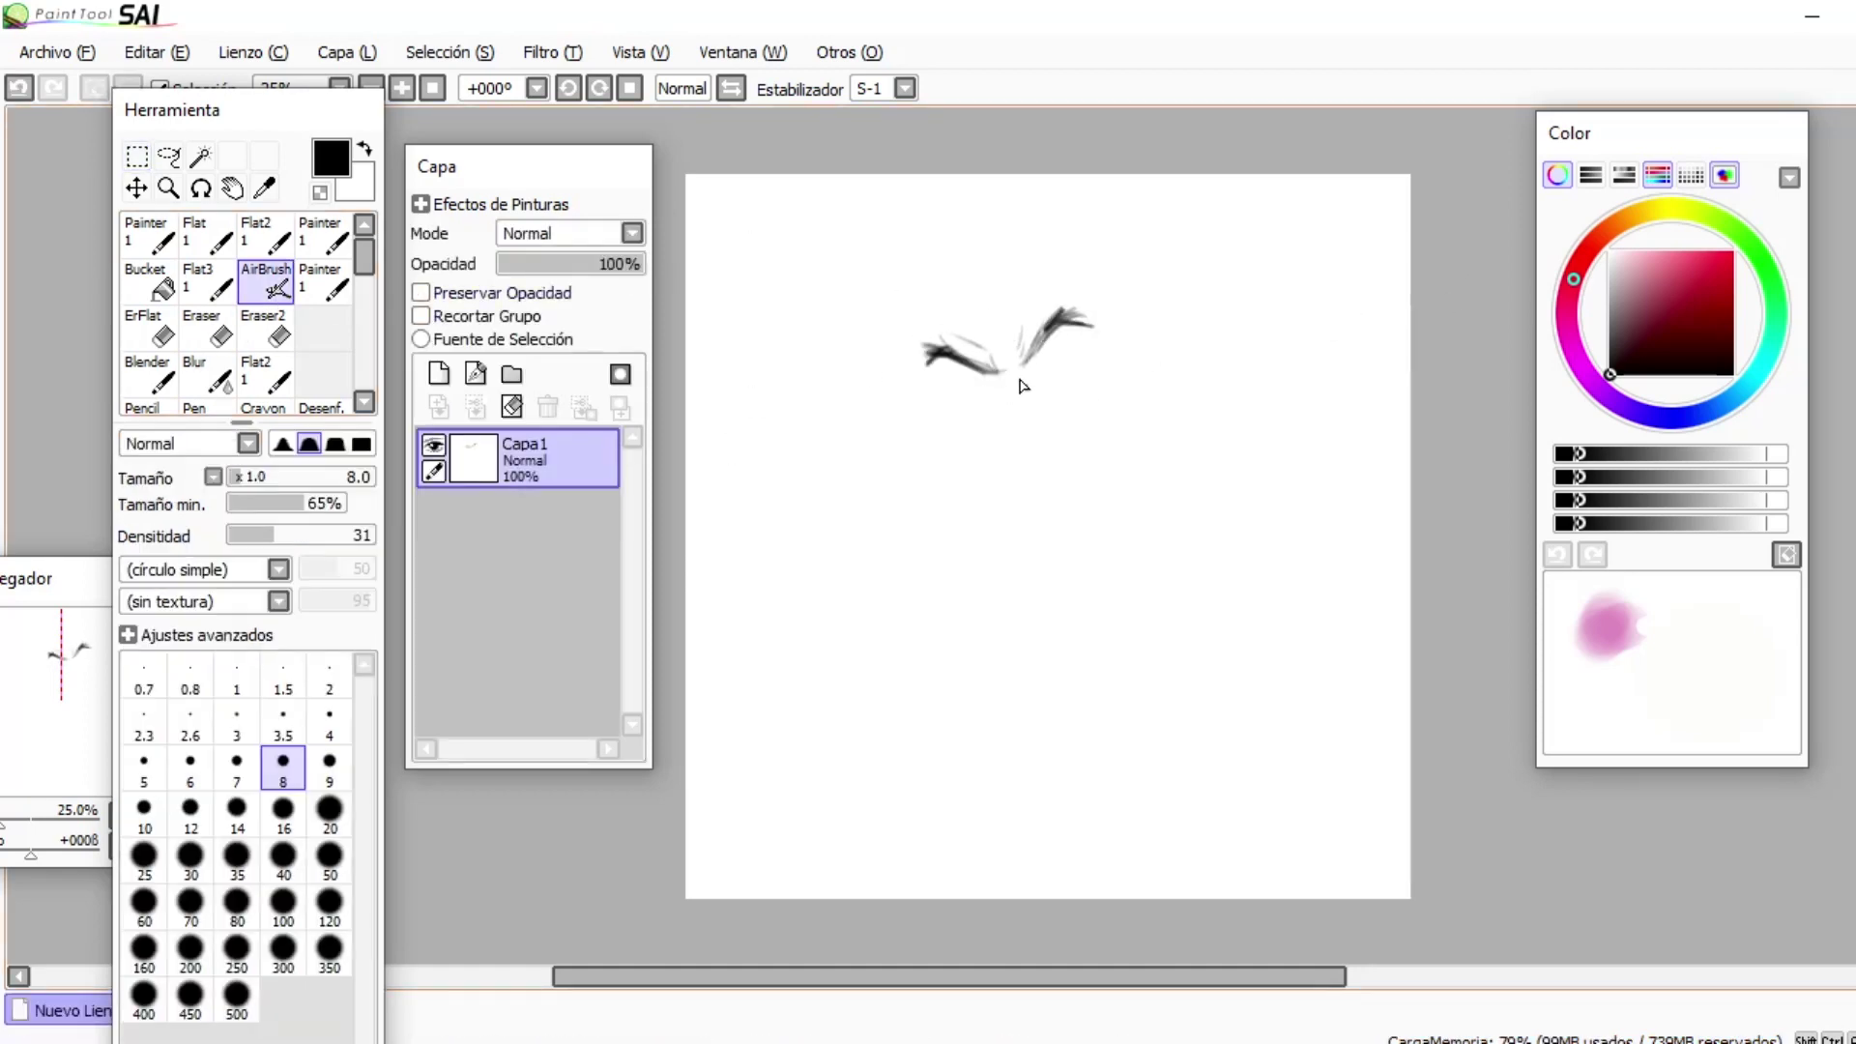
left_click(279, 536)
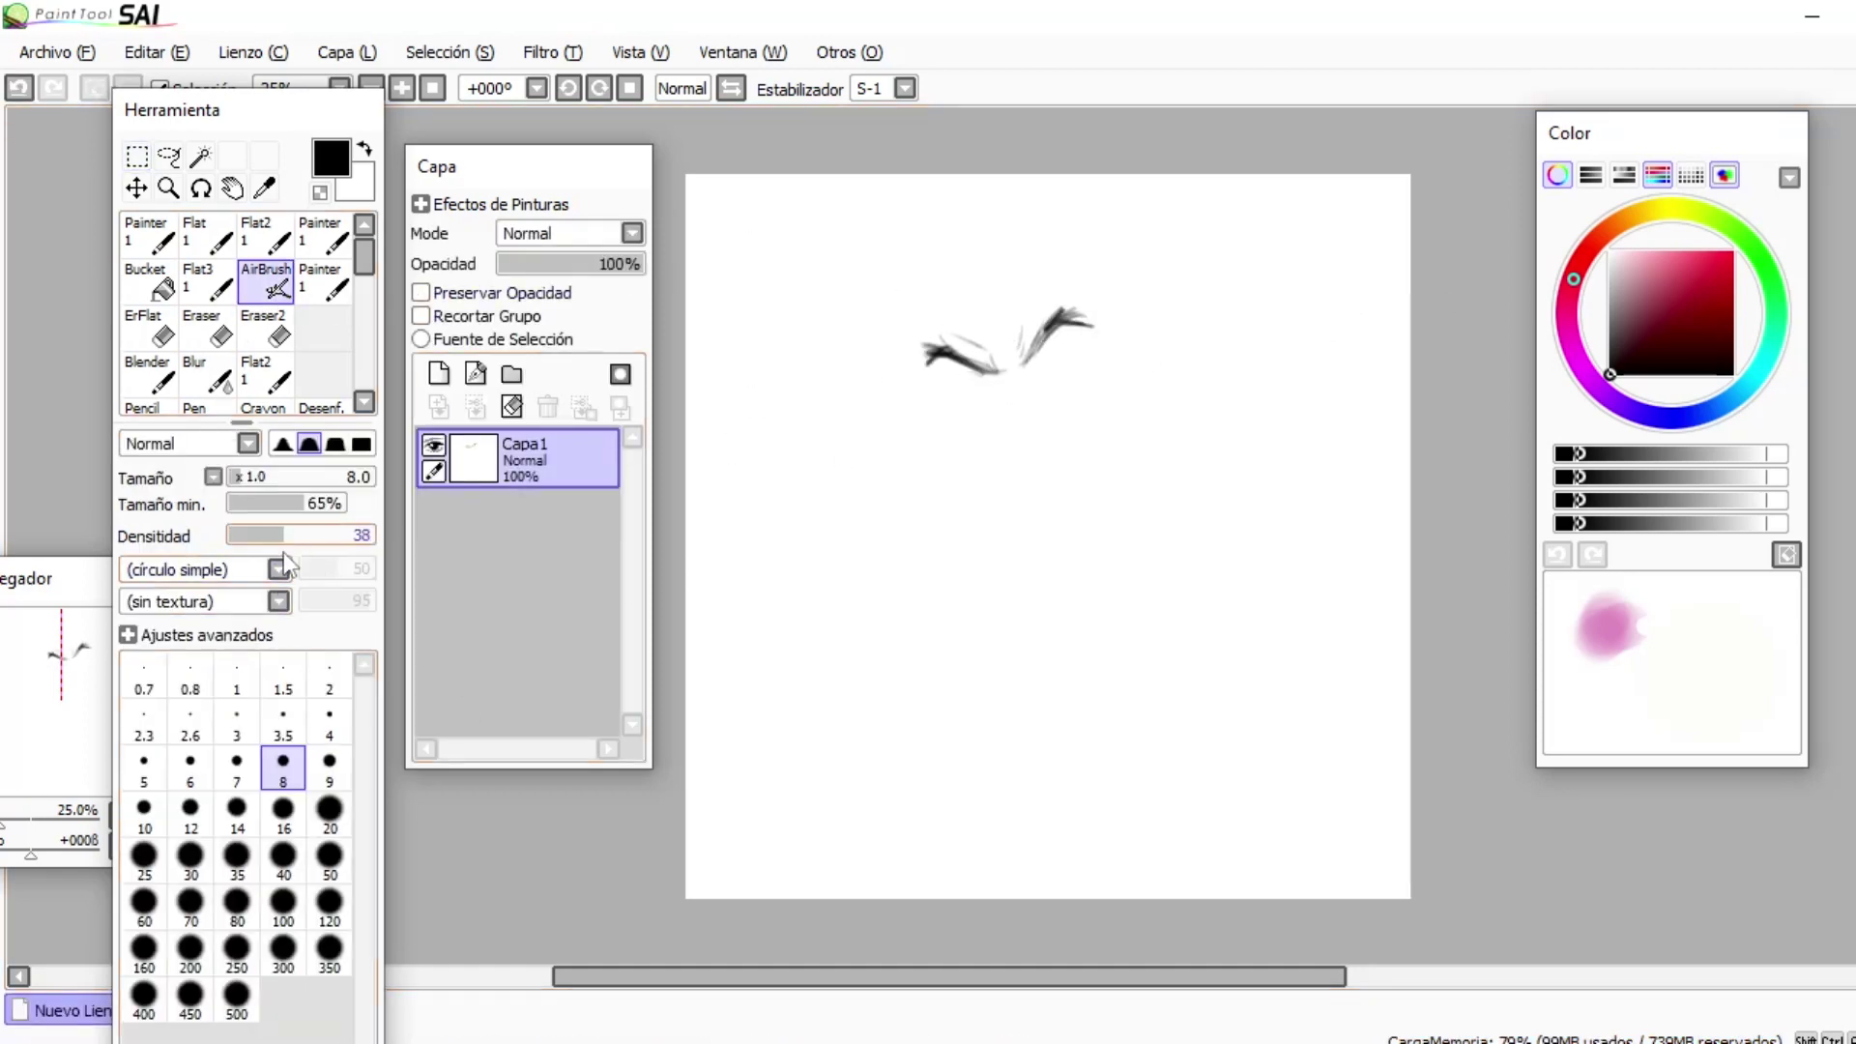
left_click(145, 812)
left_click_drag(987, 379, 967, 373)
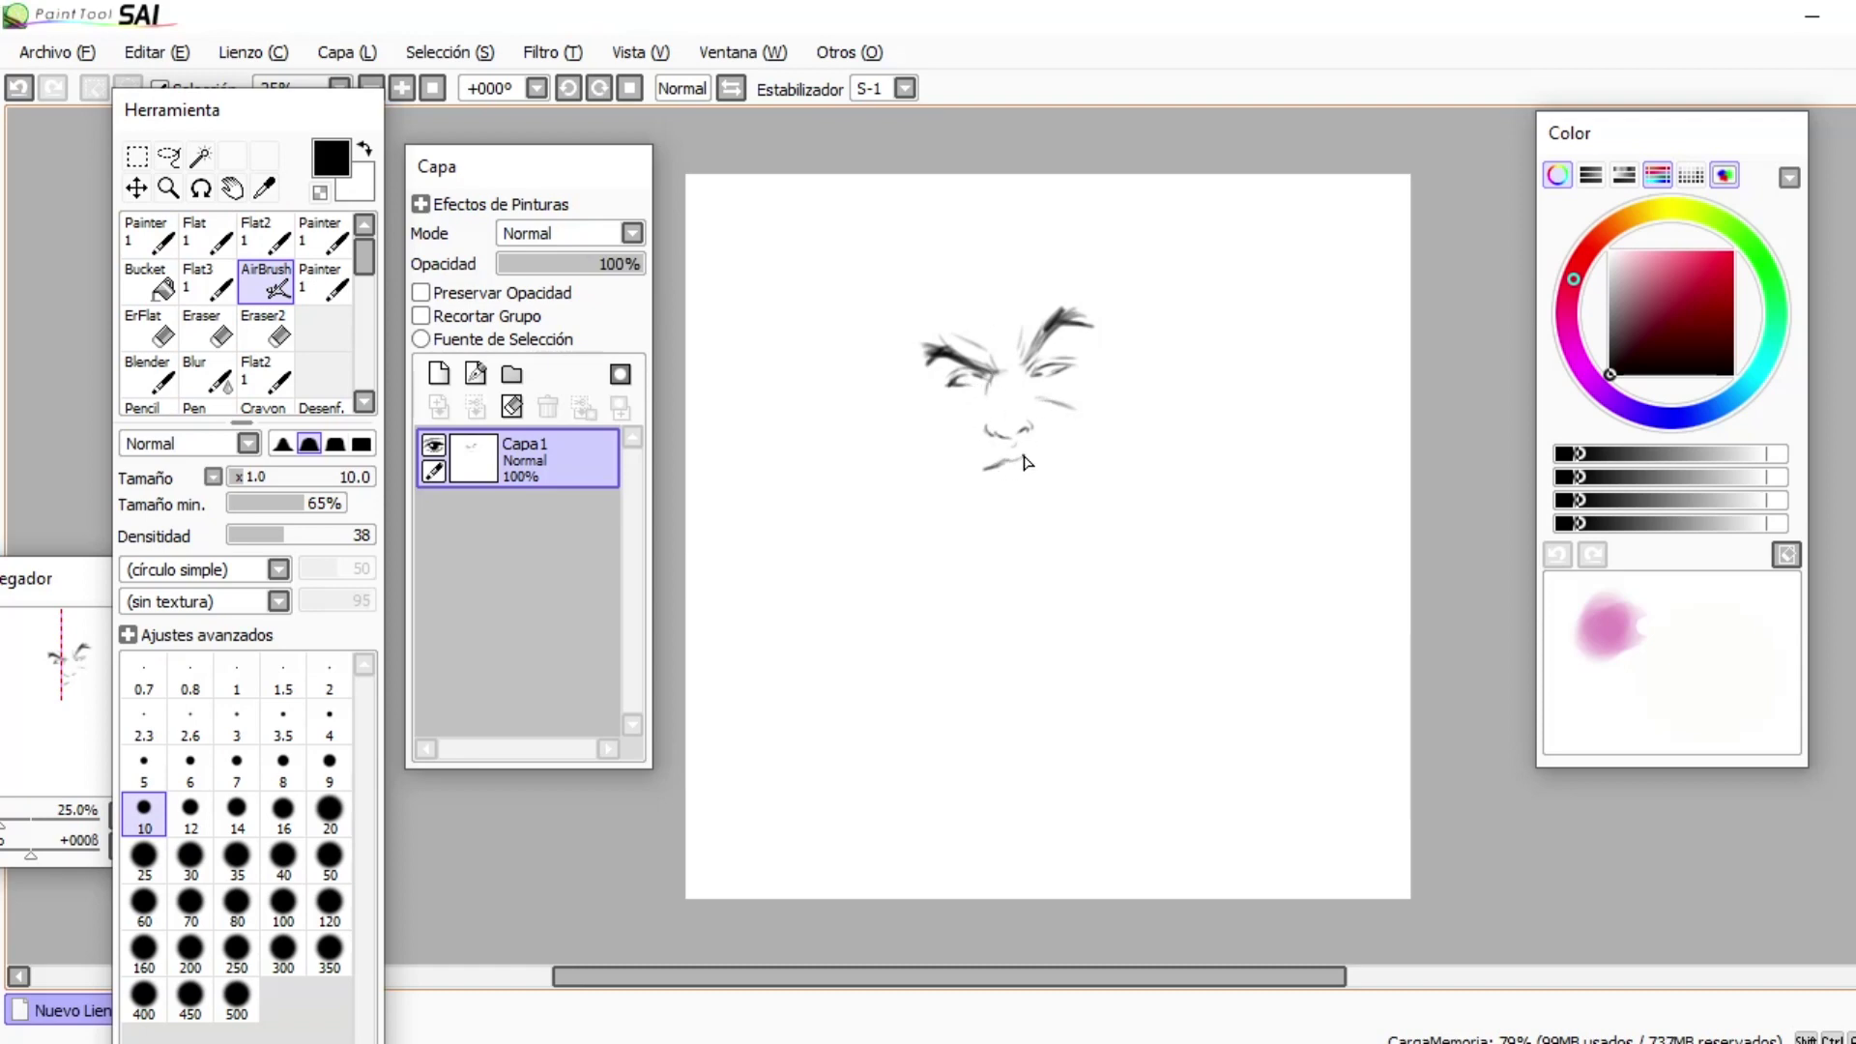
left_click_drag(984, 440, 986, 428)
- Outline the chin and jaw, and sketch the neckline beneath the face
mouse_move(1003, 523)
left_mouse_down()
mouse_move(1093, 475)
mouse_move(1025, 533)
left_mouse_up()
mouse_move(989, 507)
left_mouse_down()
mouse_move(945, 463)
mouse_move(915, 358)
left_mouse_up()
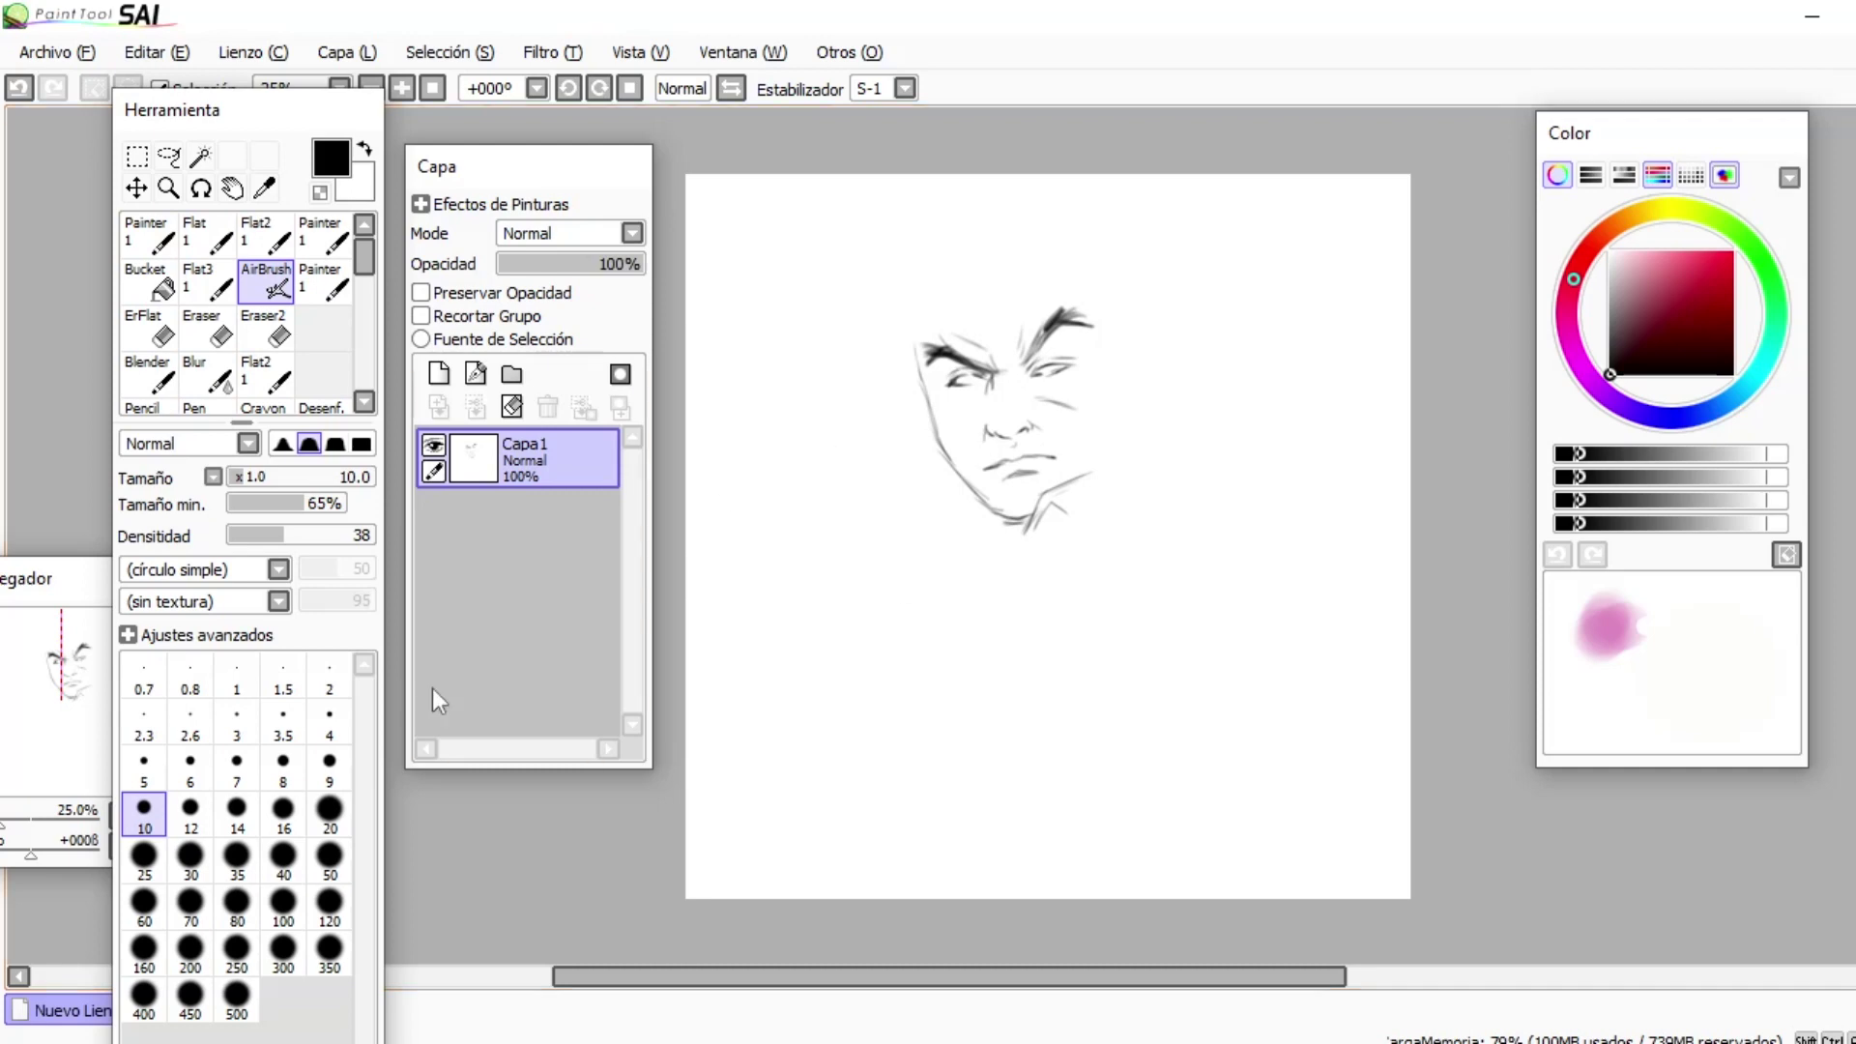
mouse_move(1093, 531)
left_mouse_down()
mouse_move(1035, 569)
mouse_move(898, 538)
mouse_move(840, 552)
left_mouse_up()
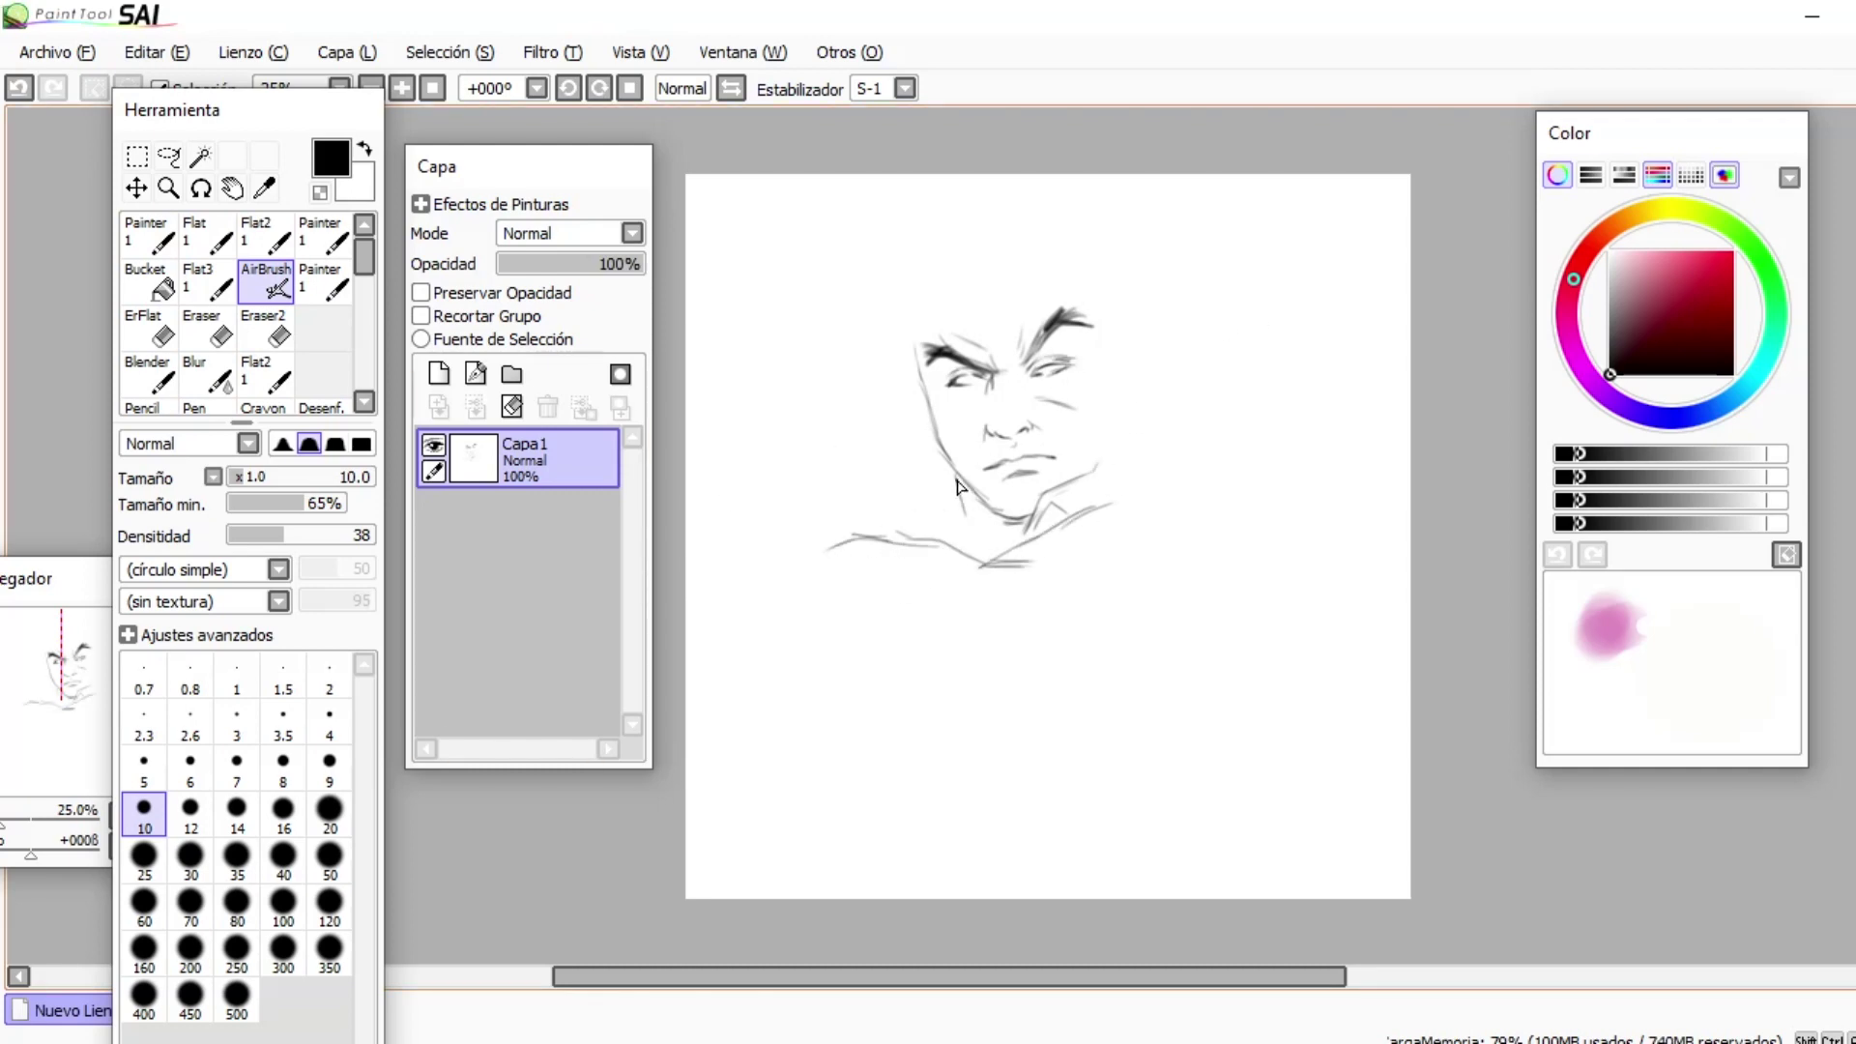
- Sketch the raised hand and forearm beside the face and the large arm crossing in front of the chest
mouse_move(922, 481)
left_mouse_down()
mouse_move(929, 531)
mouse_move(846, 514)
mouse_move(744, 352)
mouse_move(688, 372)
mouse_move(690, 290)
left_mouse_up()
mouse_move(808, 295)
left_mouse_down()
mouse_move(864, 249)
mouse_move(763, 207)
mouse_move(858, 253)
left_mouse_up()
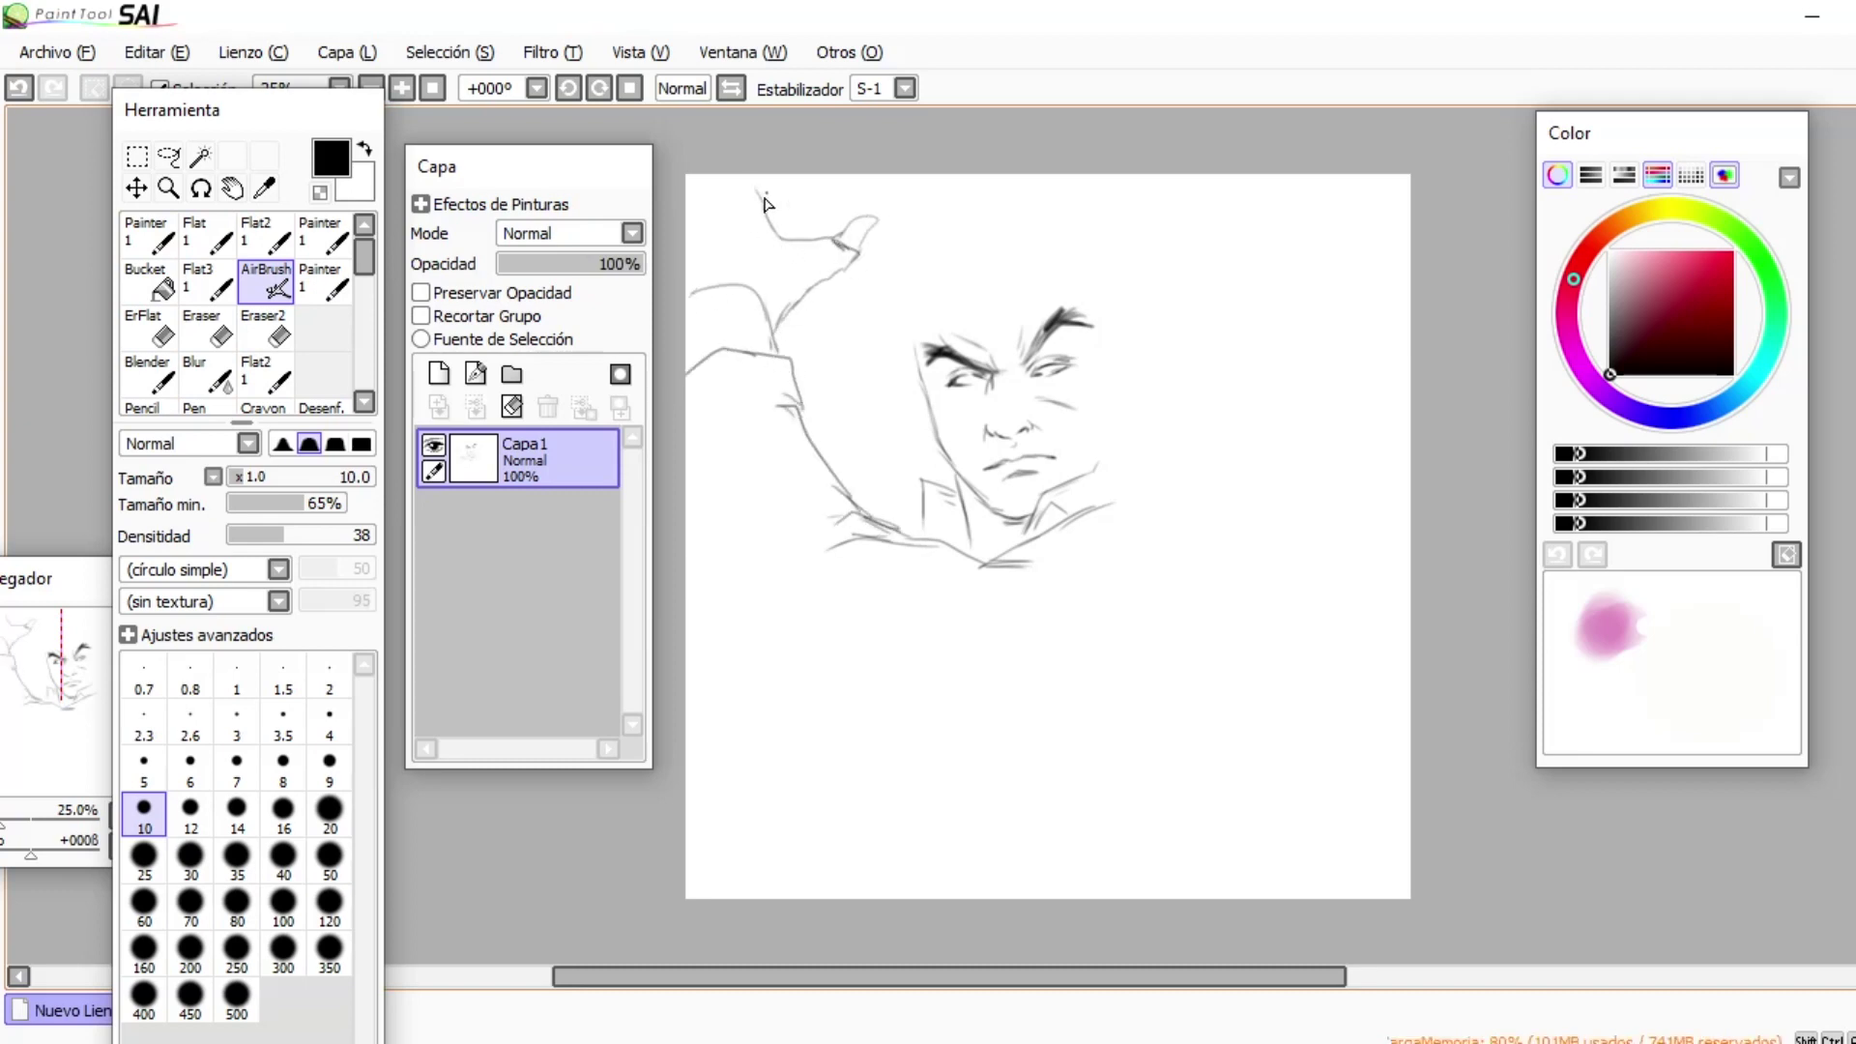
mouse_move(687, 436)
left_mouse_down()
mouse_move(685, 502)
mouse_move(740, 620)
mouse_move(809, 641)
left_mouse_up()
mouse_move(685, 549)
left_mouse_down()
mouse_move(876, 661)
mouse_move(903, 713)
mouse_move(1151, 698)
left_mouse_up()
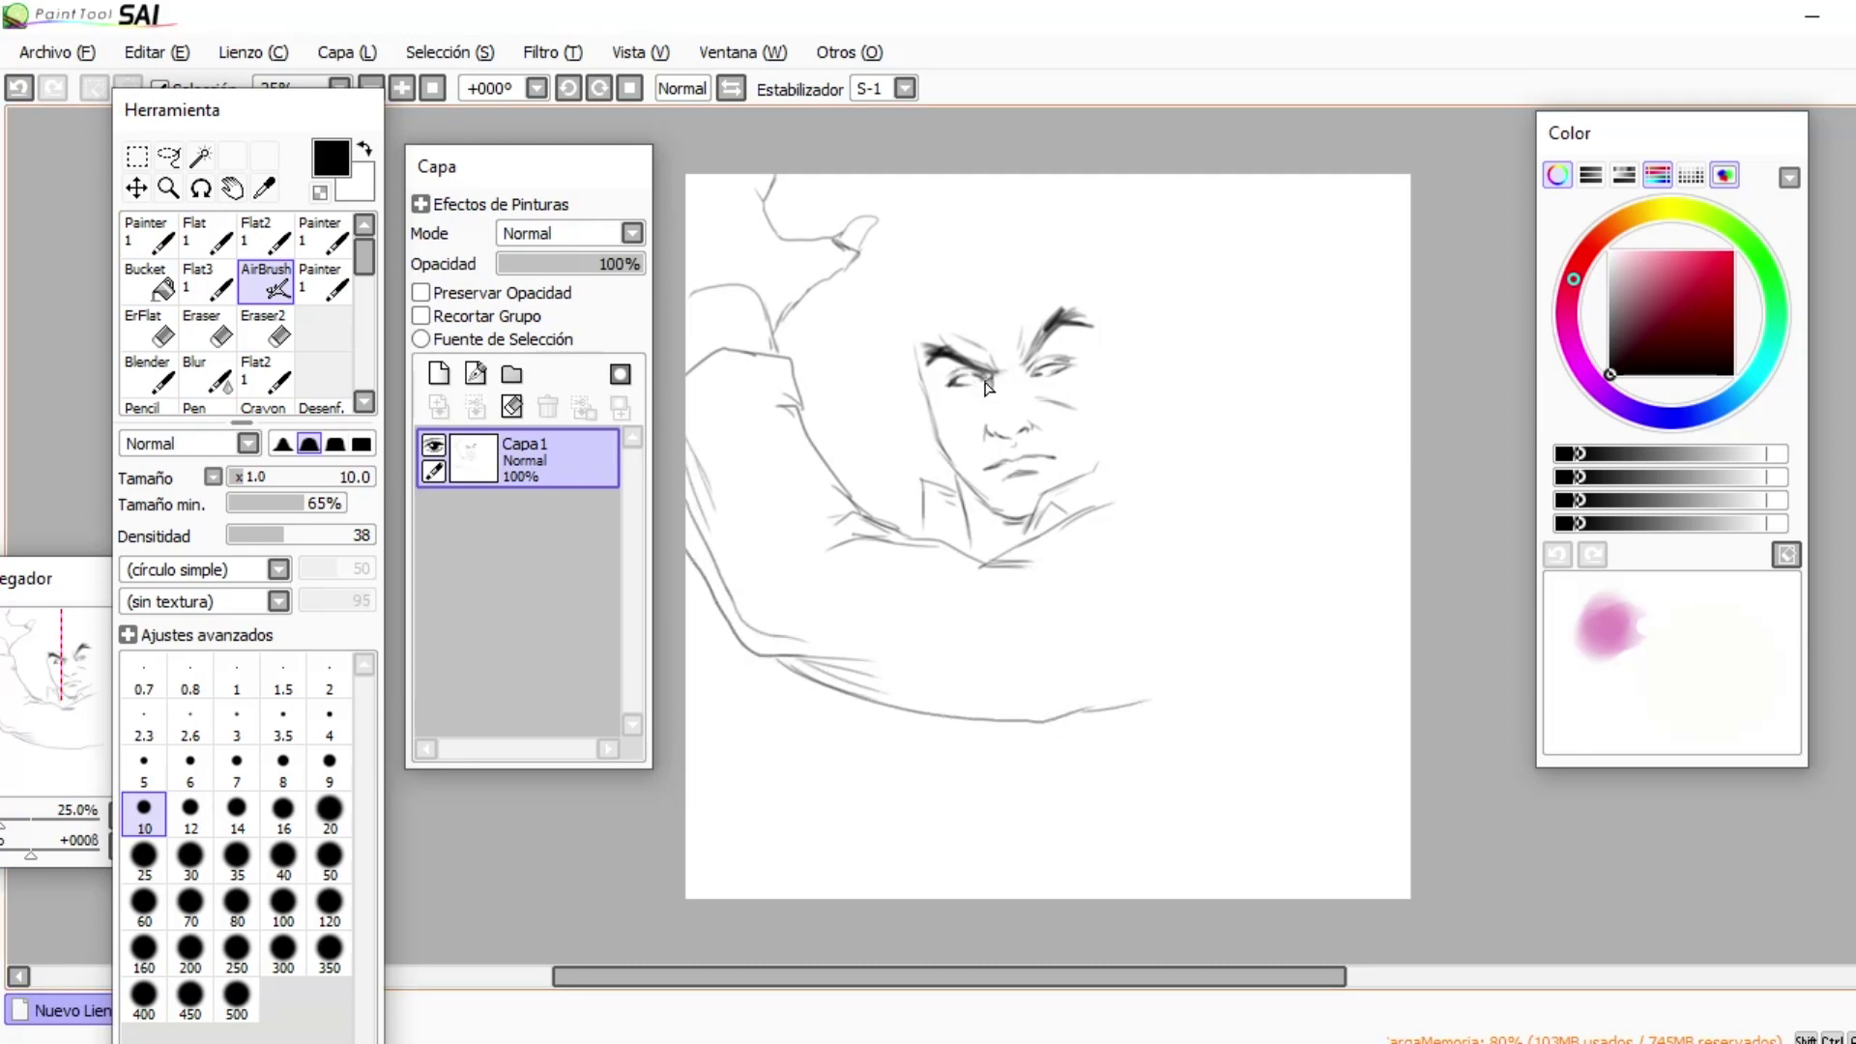
- Draw the collar and far shoulder, the lower sleeve edge, and the outer contour running down to the canvas edge
mouse_move(1071, 491)
left_mouse_down()
mouse_move(1160, 440)
mouse_move(1178, 482)
mouse_move(1254, 480)
left_mouse_up()
mouse_move(686, 599)
left_mouse_down()
mouse_move(803, 696)
mouse_move(1128, 774)
mouse_move(1252, 667)
left_mouse_up()
mouse_move(1249, 488)
left_mouse_down()
mouse_move(1299, 500)
mouse_move(1381, 535)
mouse_move(1384, 638)
mouse_move(1281, 889)
left_mouse_up()
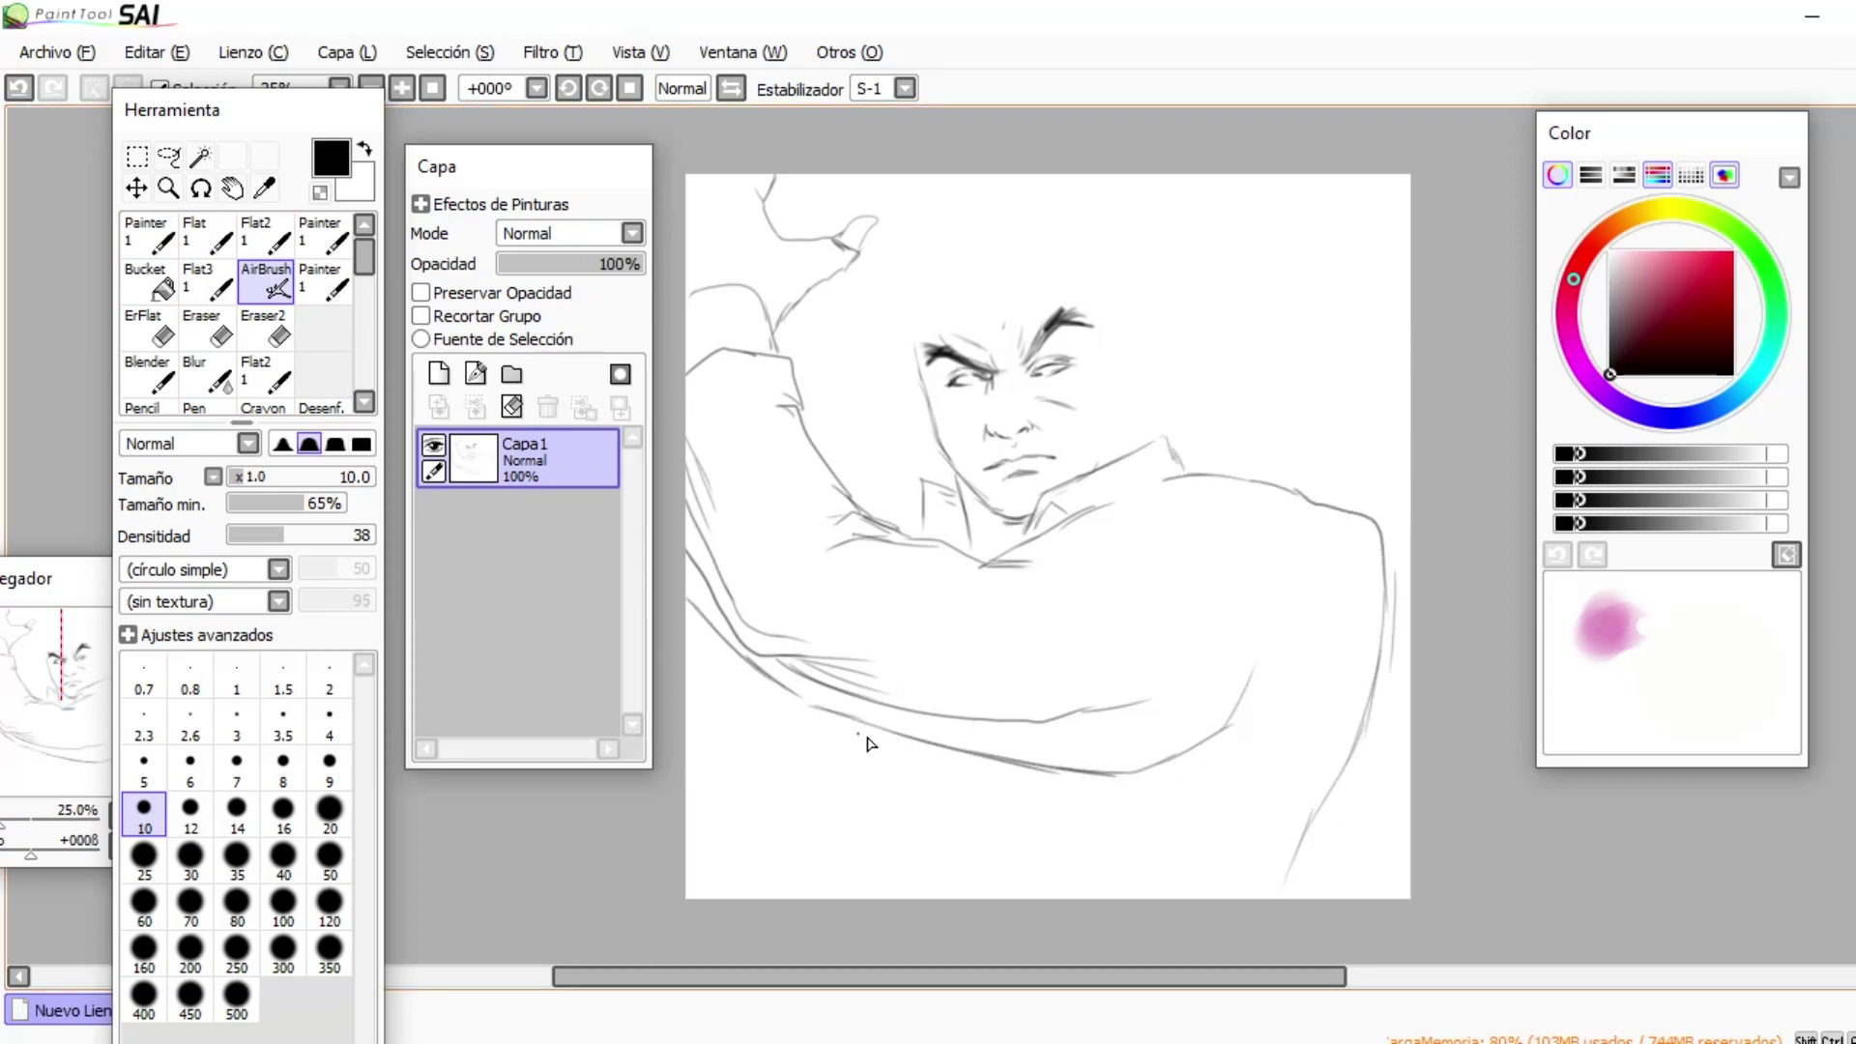
- Sketch the zigzag-edged cloth and its fold lines hanging below the crossed arm
mouse_move(843, 723)
left_mouse_down()
mouse_move(766, 885)
mouse_move(792, 817)
left_mouse_up()
mouse_move(793, 817)
left_mouse_down()
mouse_move(904, 801)
mouse_move(1001, 817)
left_mouse_up()
left_click_drag(1010, 774, 1000, 817)
left_click_drag(899, 764, 895, 803)
left_click_drag(875, 802, 855, 751)
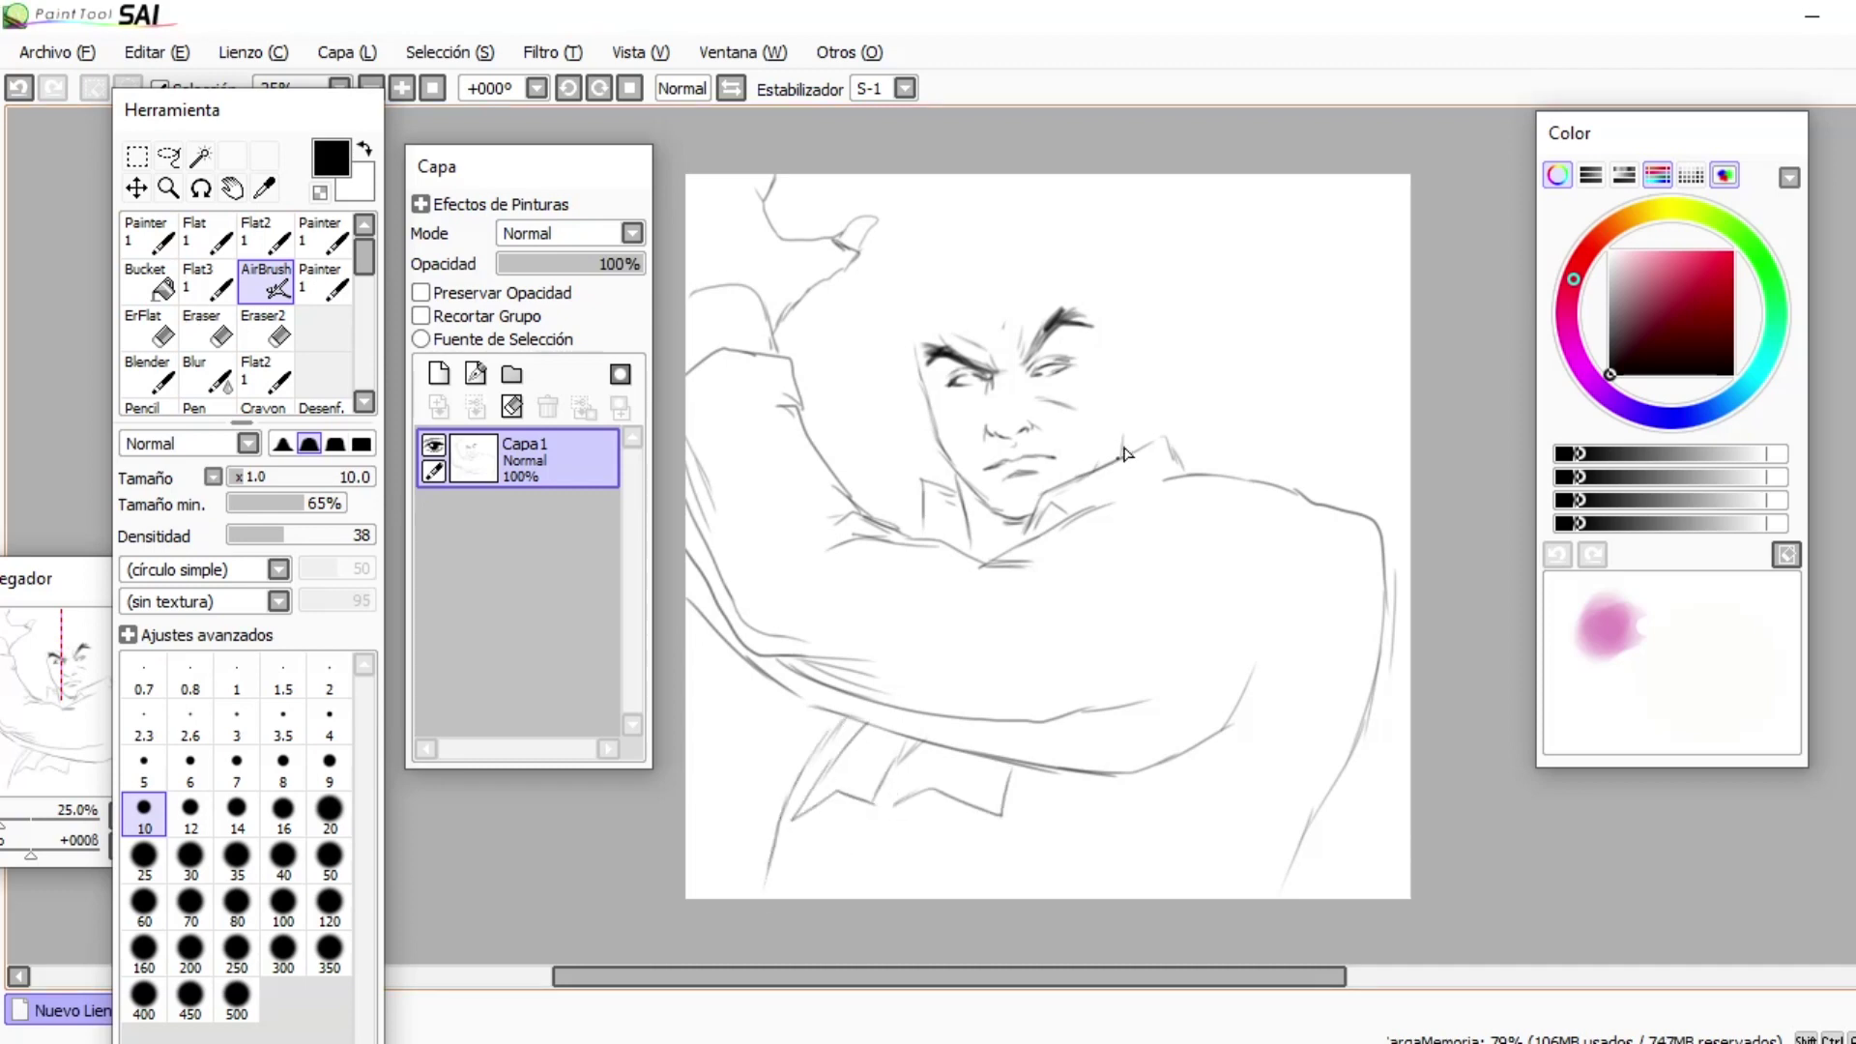
- Draw the ear, the side of the neck, and the hairline with its first spiky strands
mouse_move(1133, 379)
left_mouse_down()
mouse_move(1148, 337)
mouse_move(1109, 286)
left_mouse_up()
mouse_move(1145, 435)
left_mouse_down()
mouse_move(1143, 366)
mouse_move(1144, 381)
mouse_move(1172, 250)
left_mouse_up()
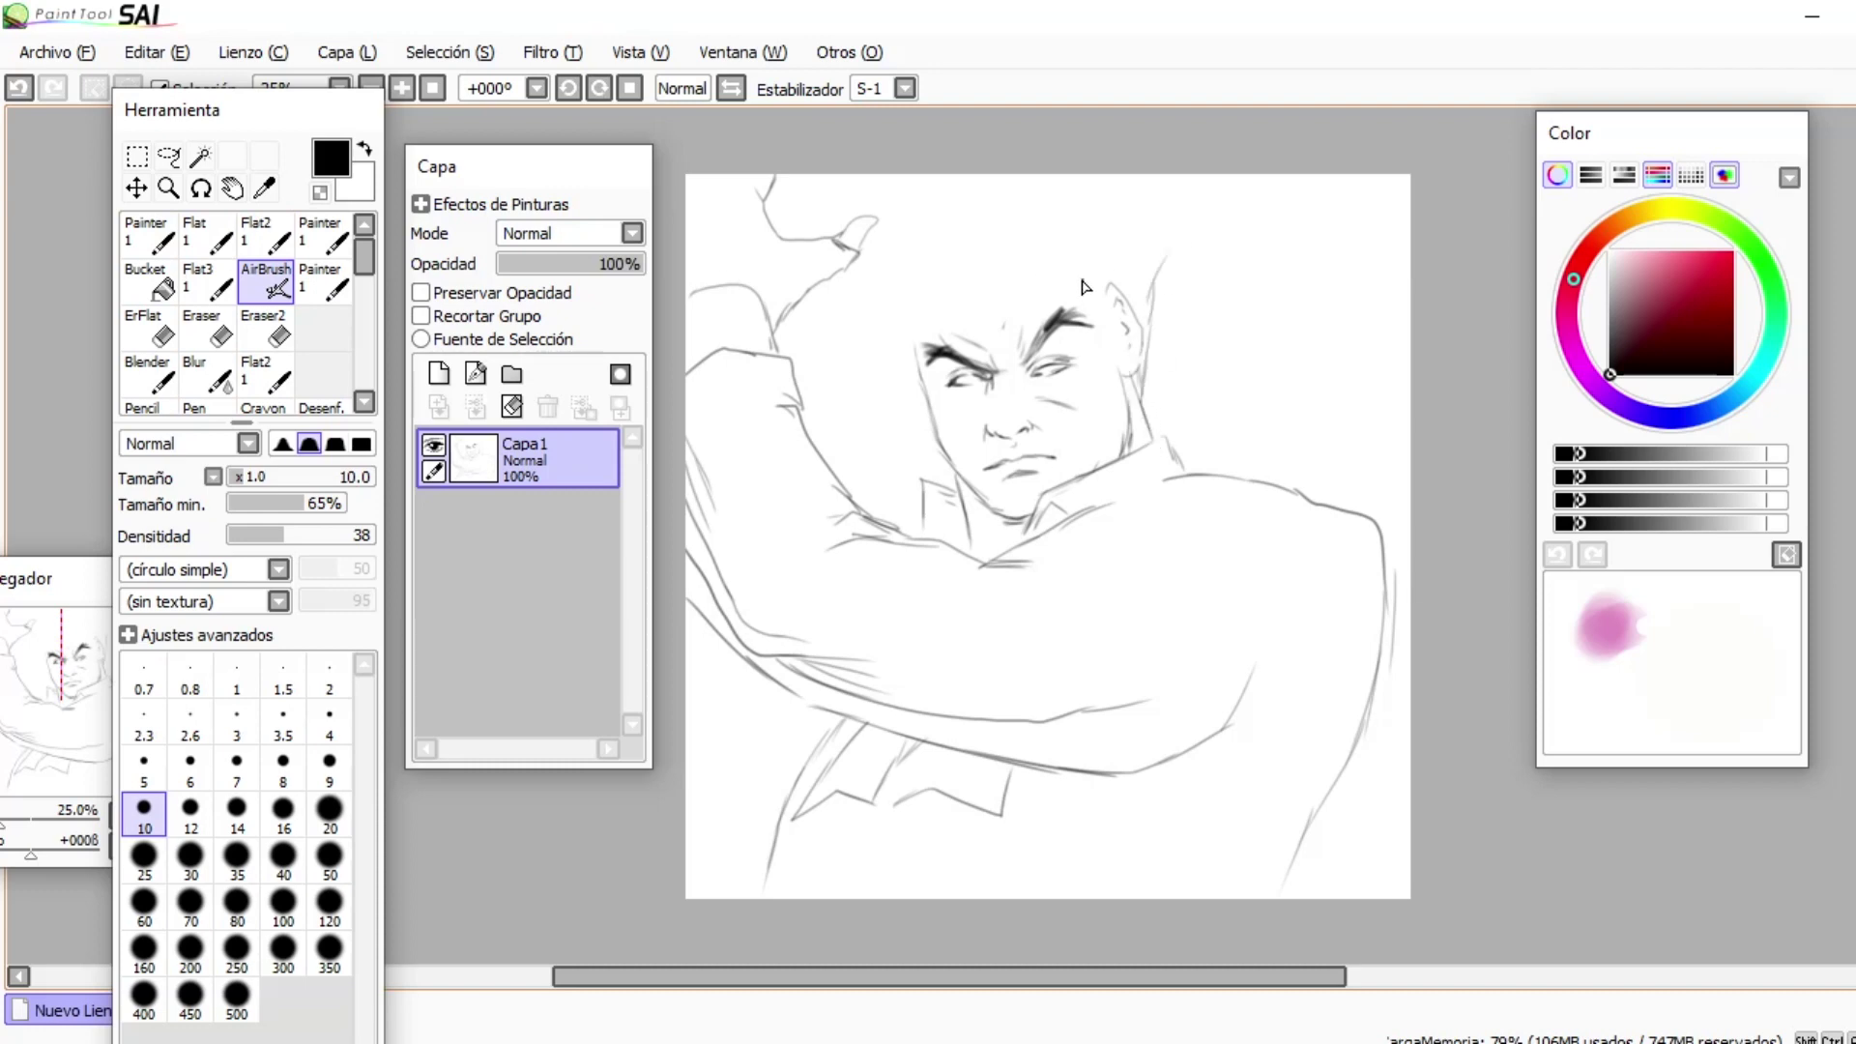
mouse_move(1059, 262)
left_mouse_down()
mouse_move(967, 276)
mouse_move(918, 314)
mouse_move(957, 196)
left_mouse_up()
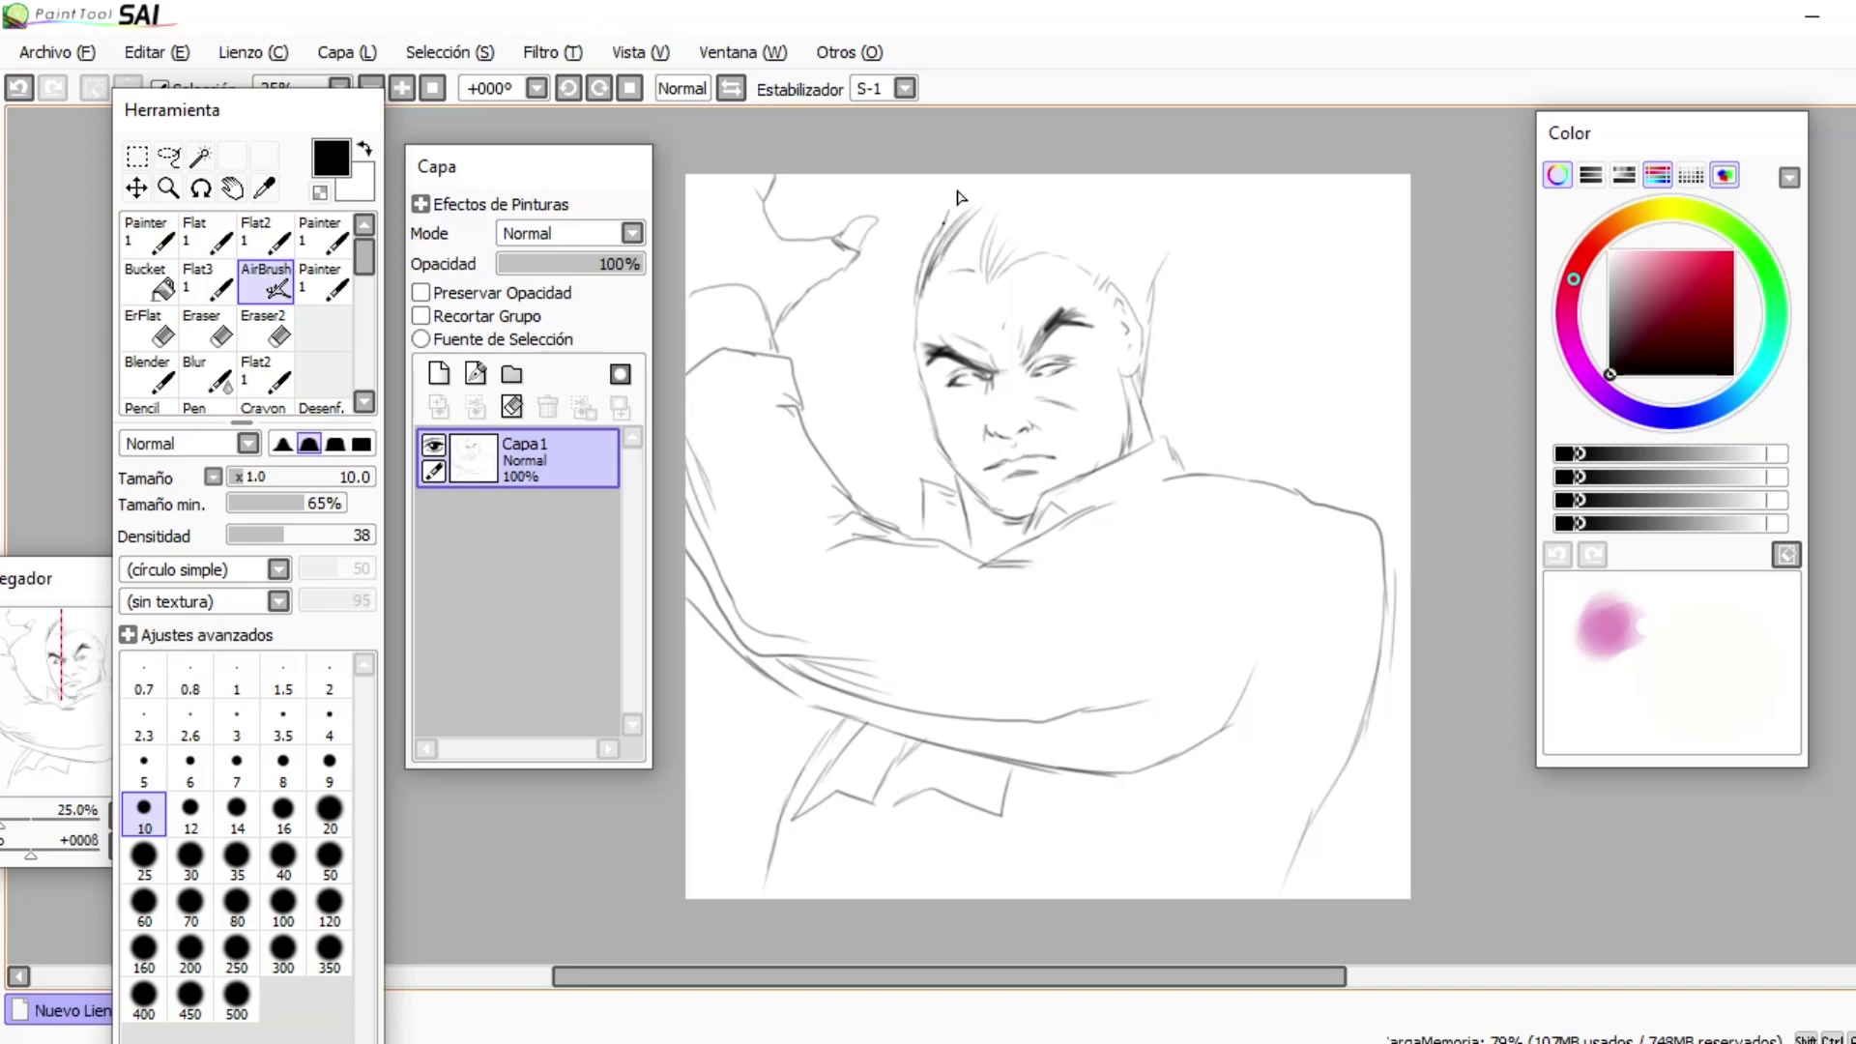
- Add the torso contour and clothing fold lines below the crossed arm
left_click_drag(801, 692, 689, 855)
left_click_drag(1047, 773, 976, 899)
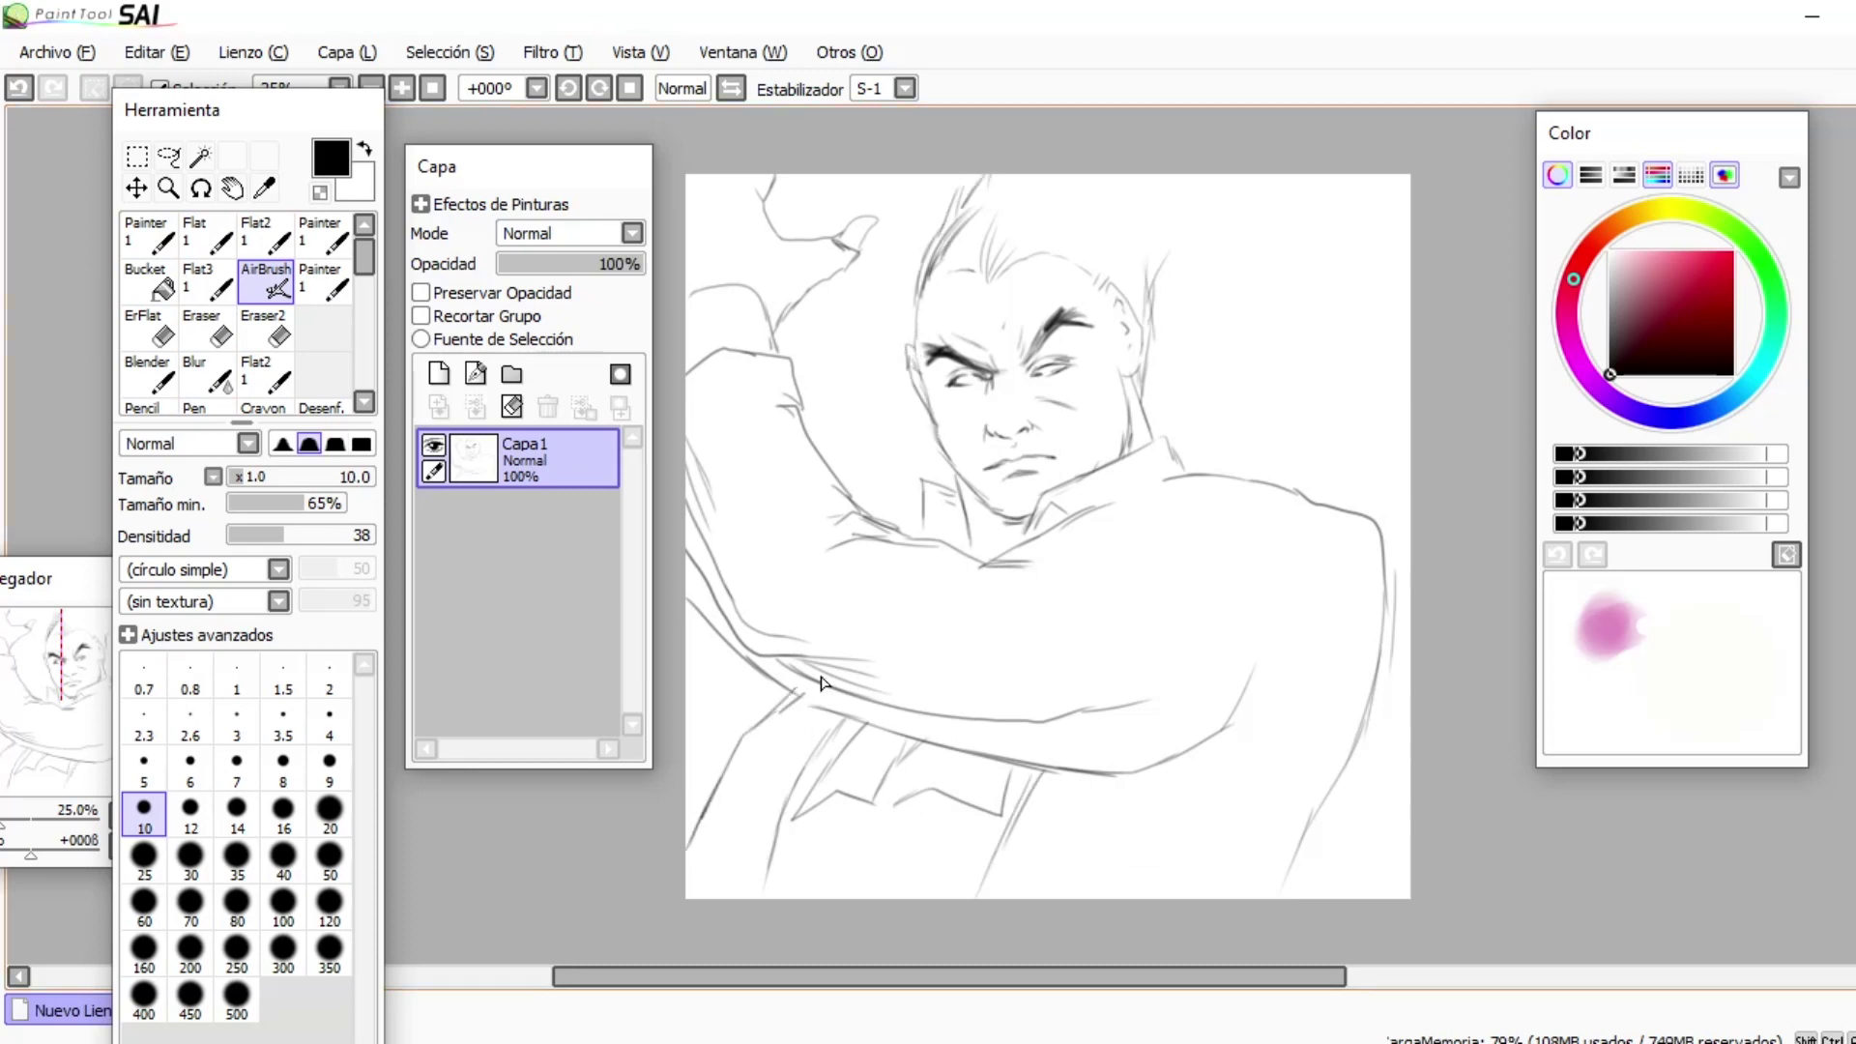
left_click_drag(745, 662, 694, 741)
- Extend the spiky hair strands and draw a long diagonal line rising behind the far shoulder
mouse_move(1146, 332)
left_mouse_down()
mouse_move(1166, 258)
mouse_move(1128, 191)
mouse_move(1060, 170)
mouse_move(952, 230)
left_mouse_up()
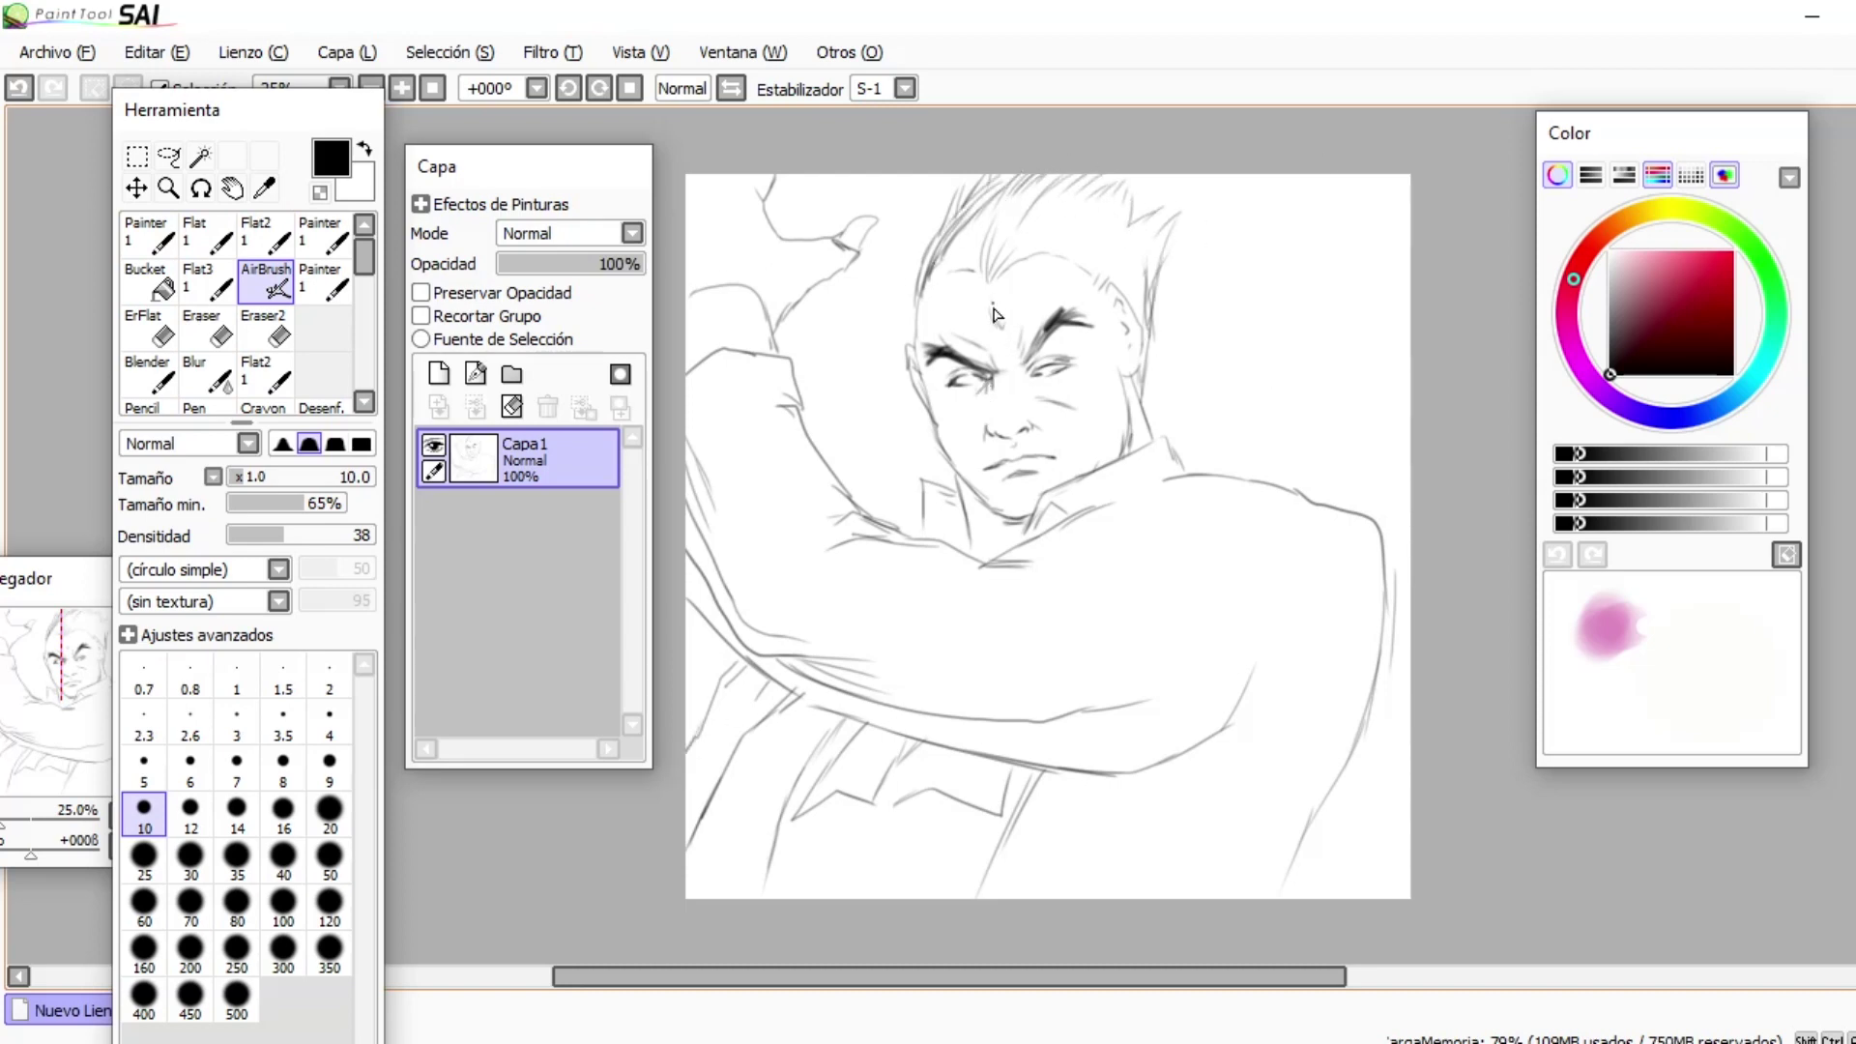
mouse_move(1208, 460)
left_mouse_down()
mouse_move(1318, 365)
mouse_move(1366, 280)
left_mouse_up()
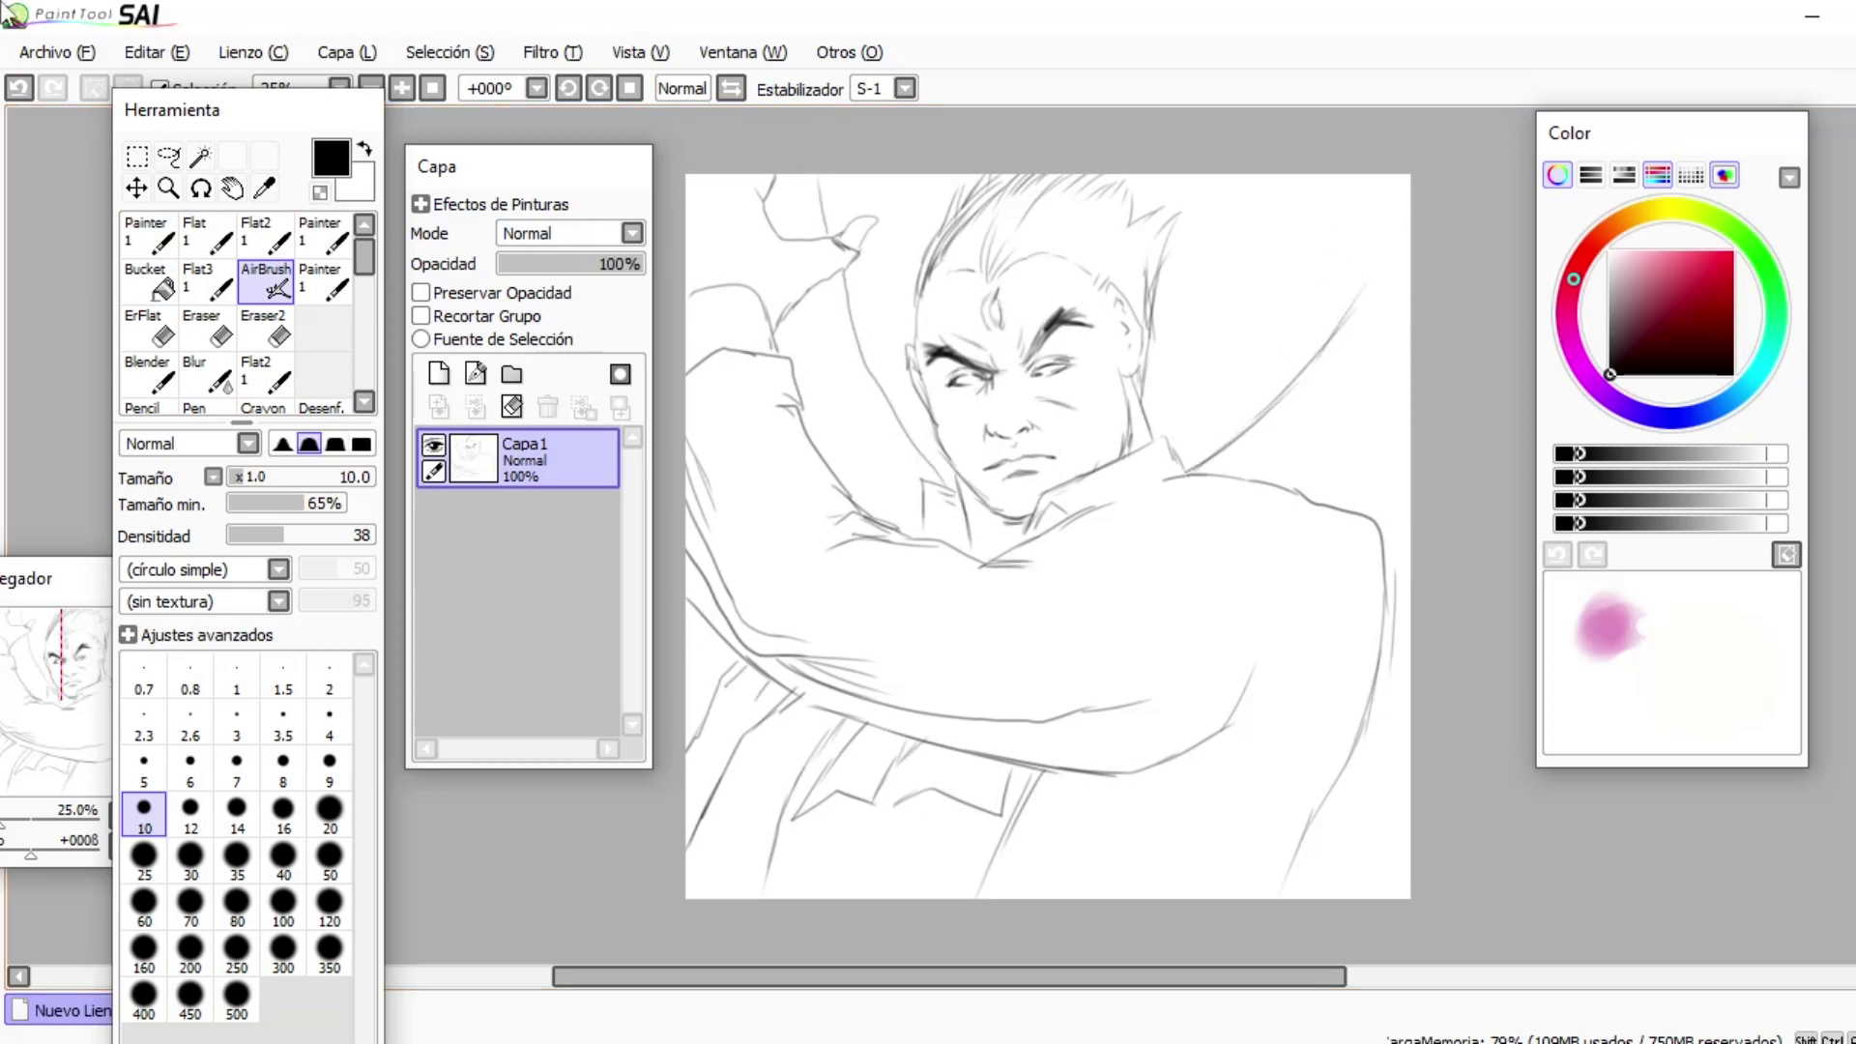
- Set the AirBrush to density 25 and size 16, and shade the lips
left_click_drag(273, 535, 265, 537)
left_click(237, 861)
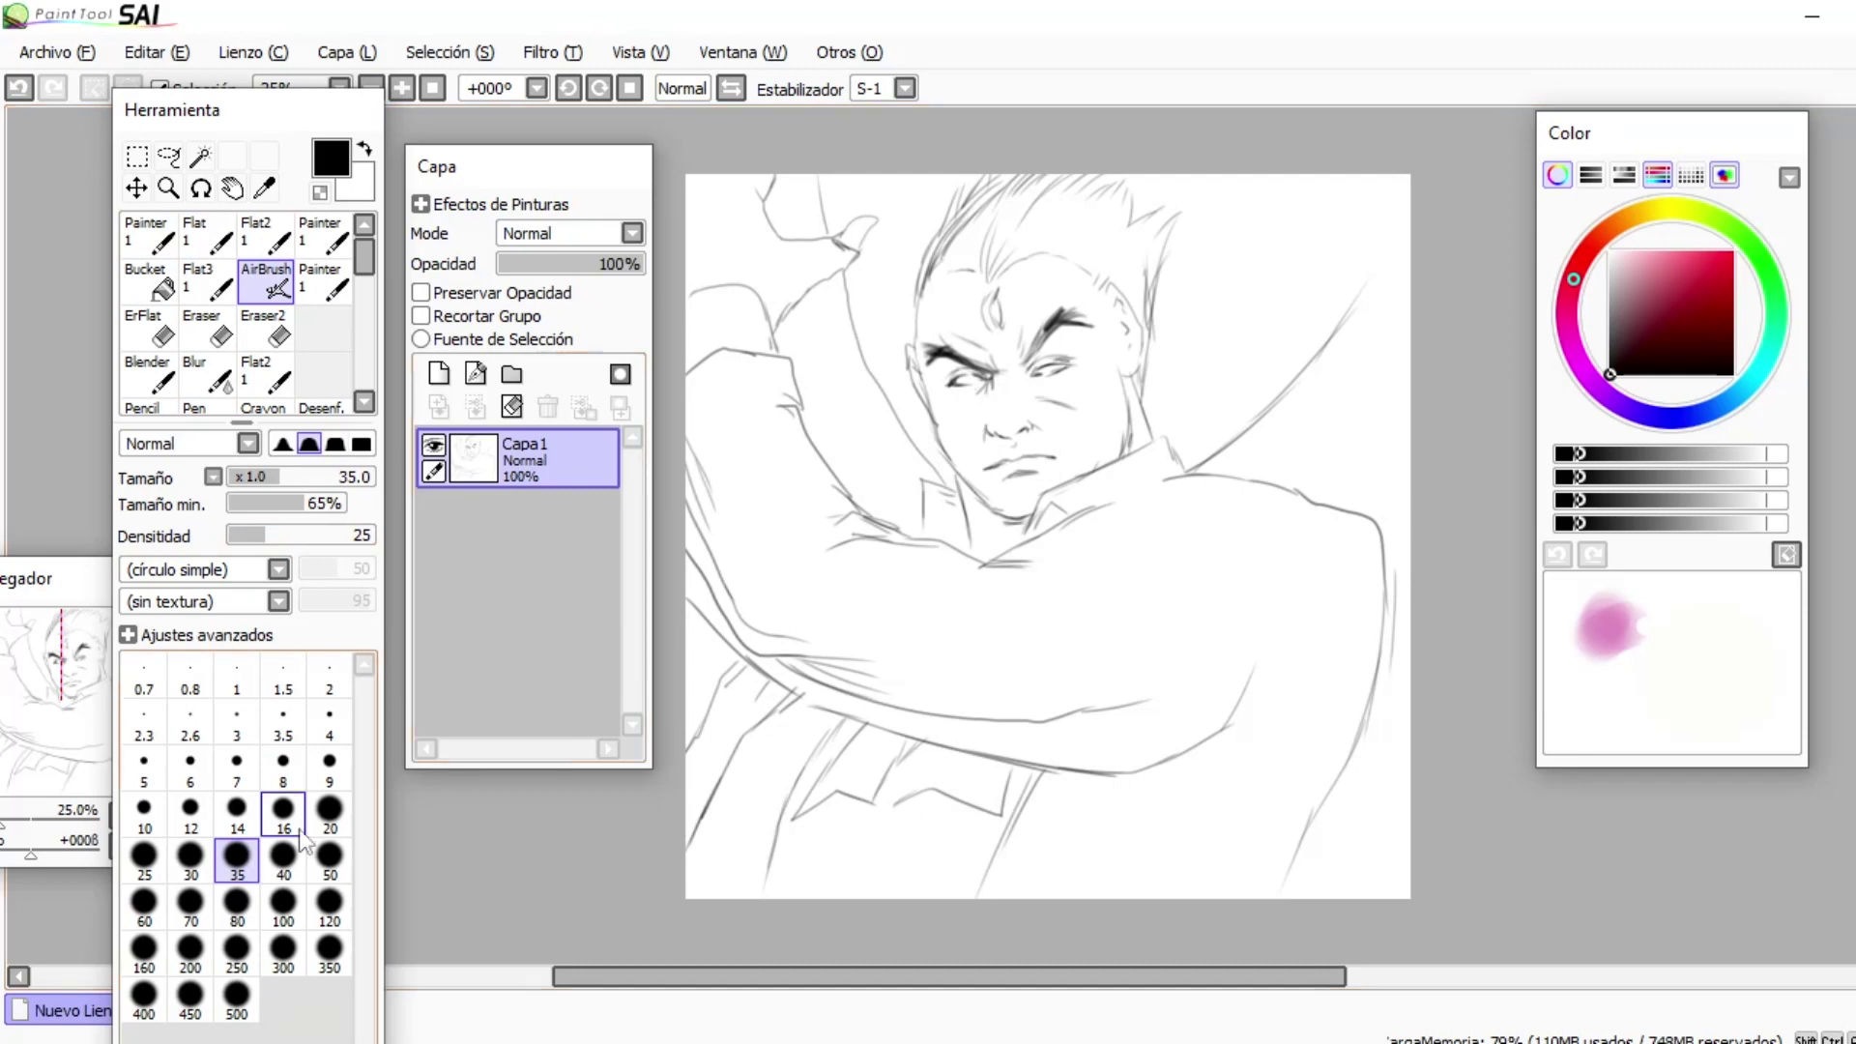
left_click(283, 822)
left_click_drag(1001, 472, 1033, 465)
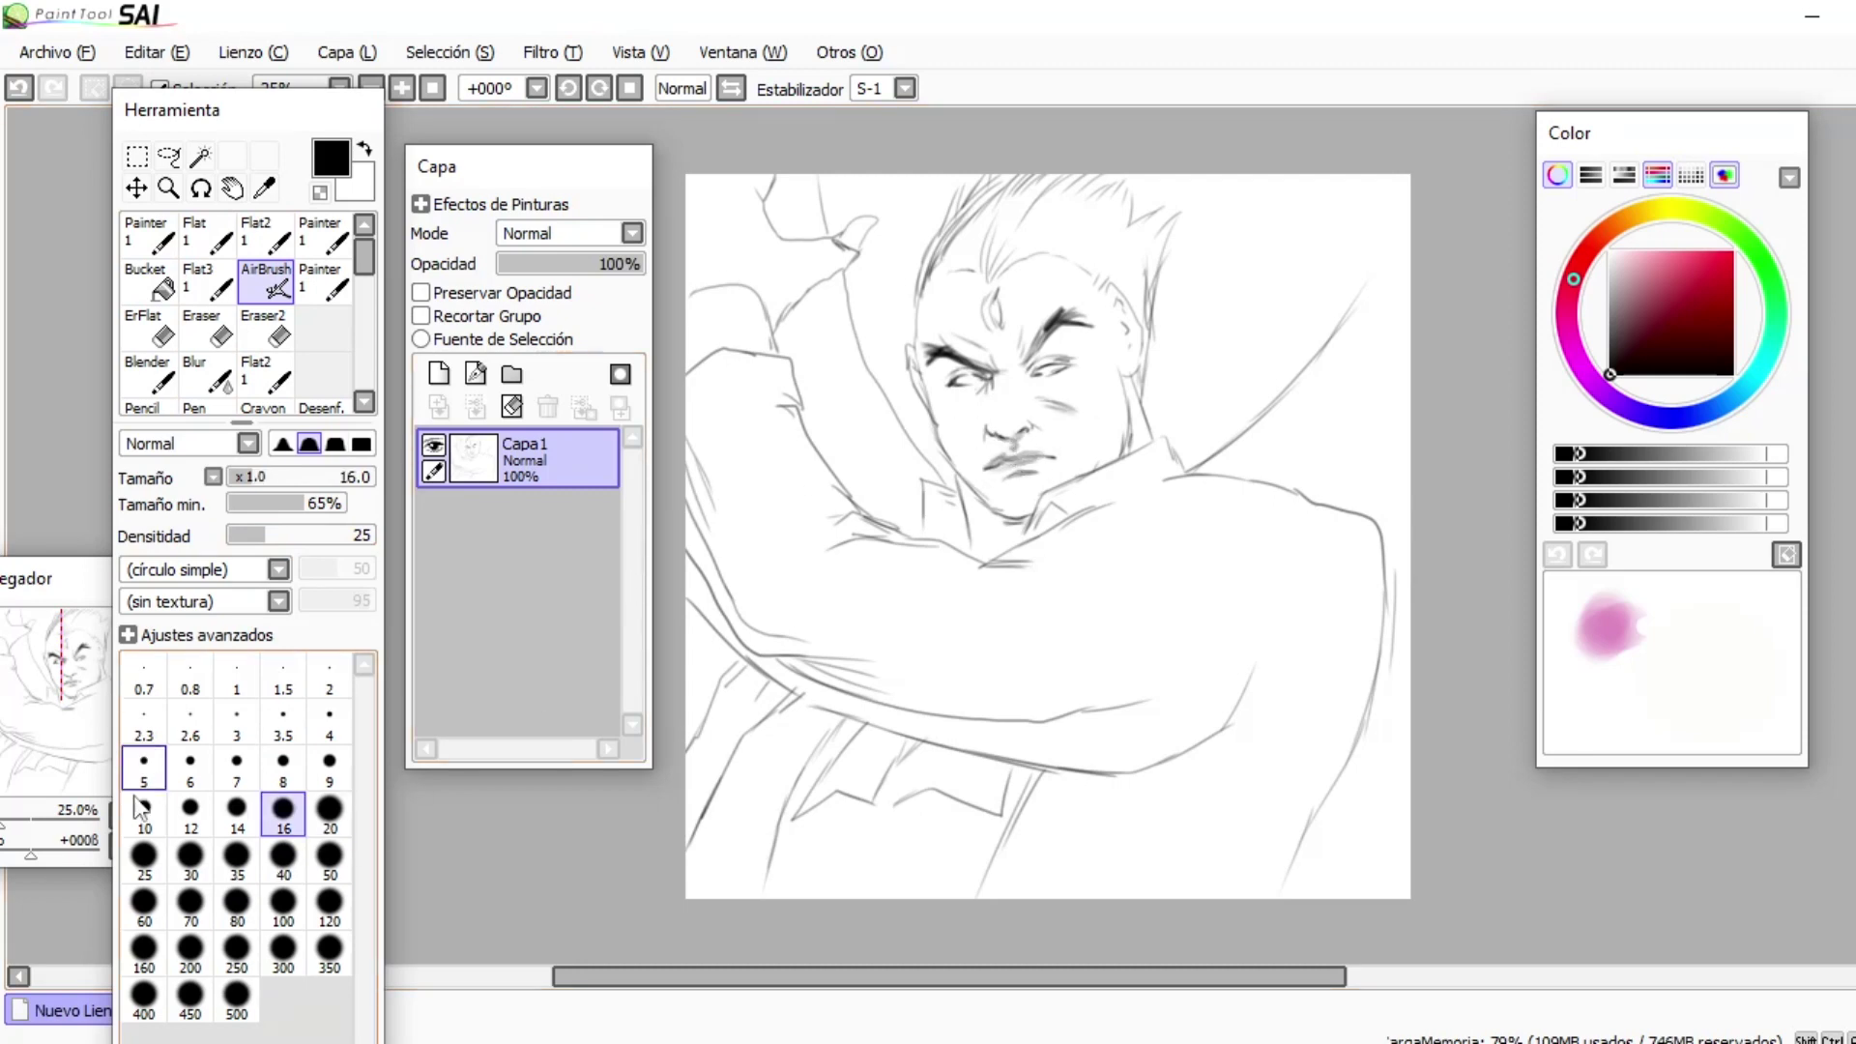
- Shade the nose with the AirBrush at size 40 and soften it with the Blur brush
left_click(237, 907)
left_click(283, 861)
mouse_move(1008, 442)
left_mouse_down()
mouse_move(999, 373)
mouse_move(931, 472)
mouse_move(1013, 394)
mouse_move(997, 405)
mouse_move(998, 385)
mouse_move(996, 435)
left_mouse_up()
left_click(206, 372)
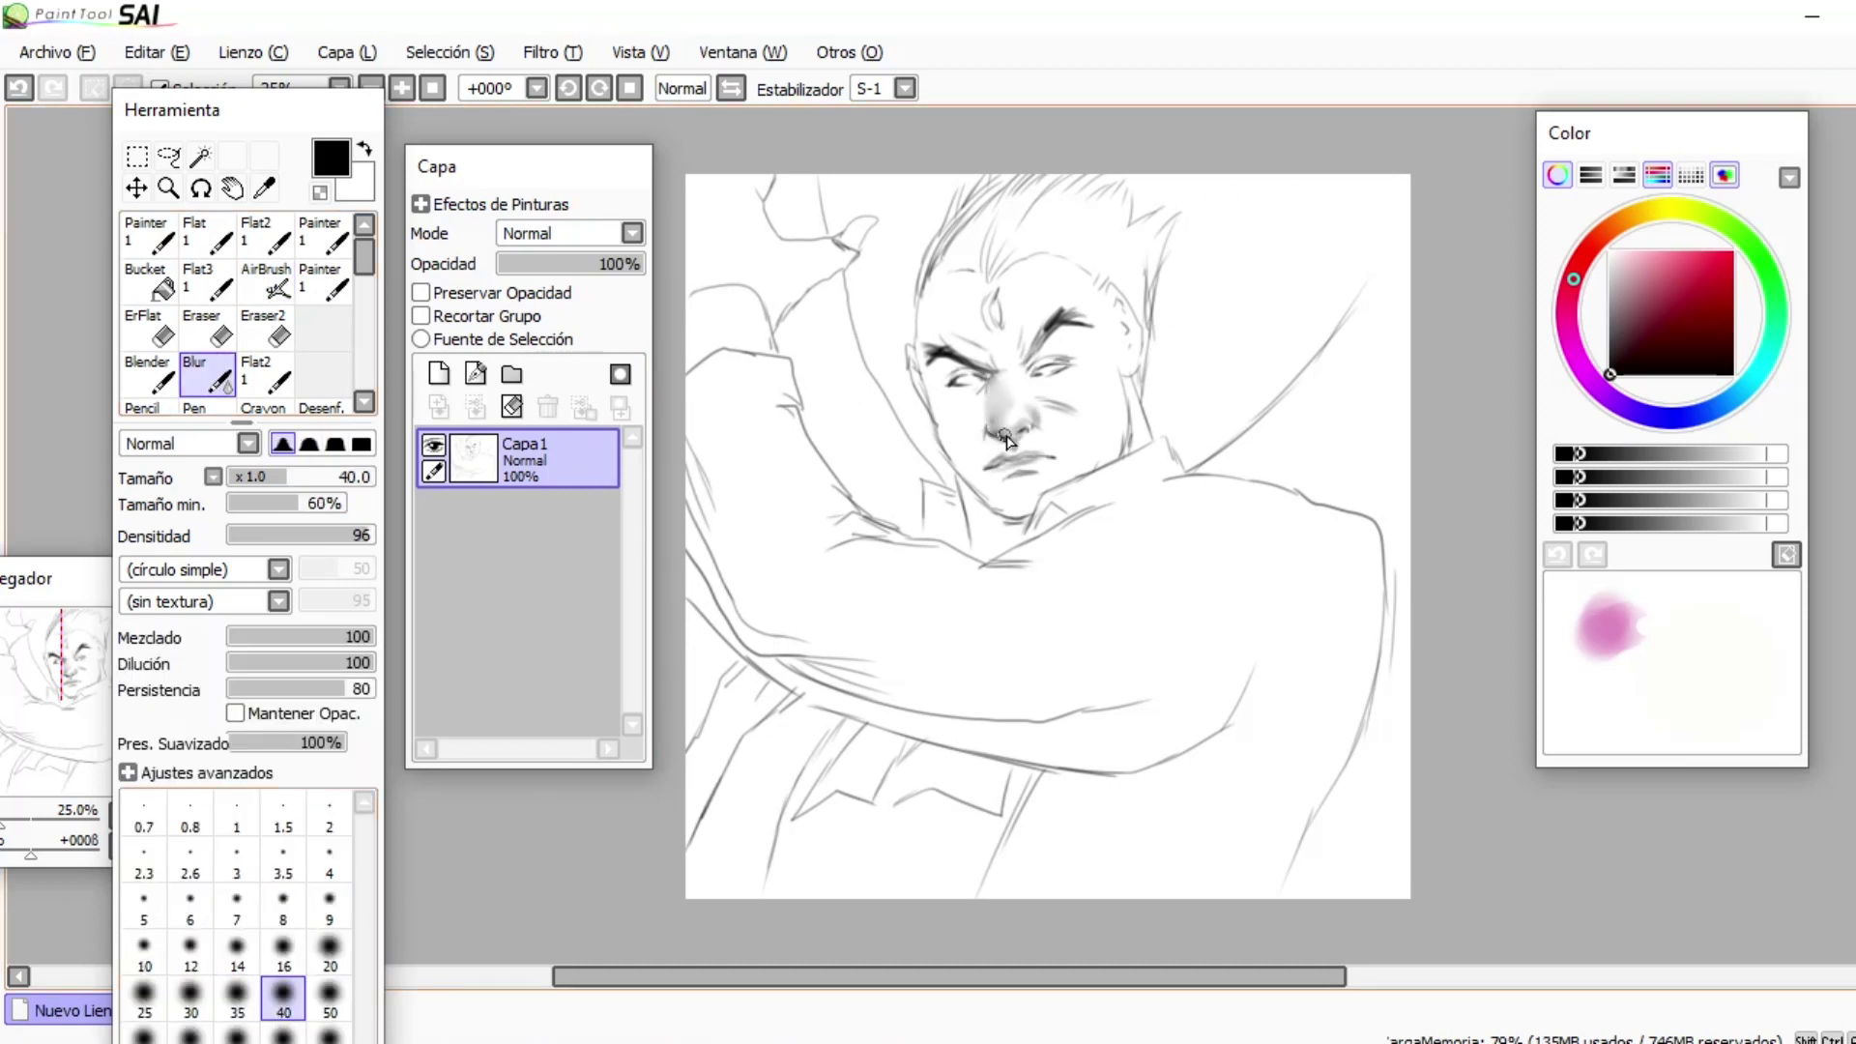
- Refine the nose and eye details with the AirBrush at size 8, and blend them with the Blur brush
left_click(266, 283)
left_click(284, 766)
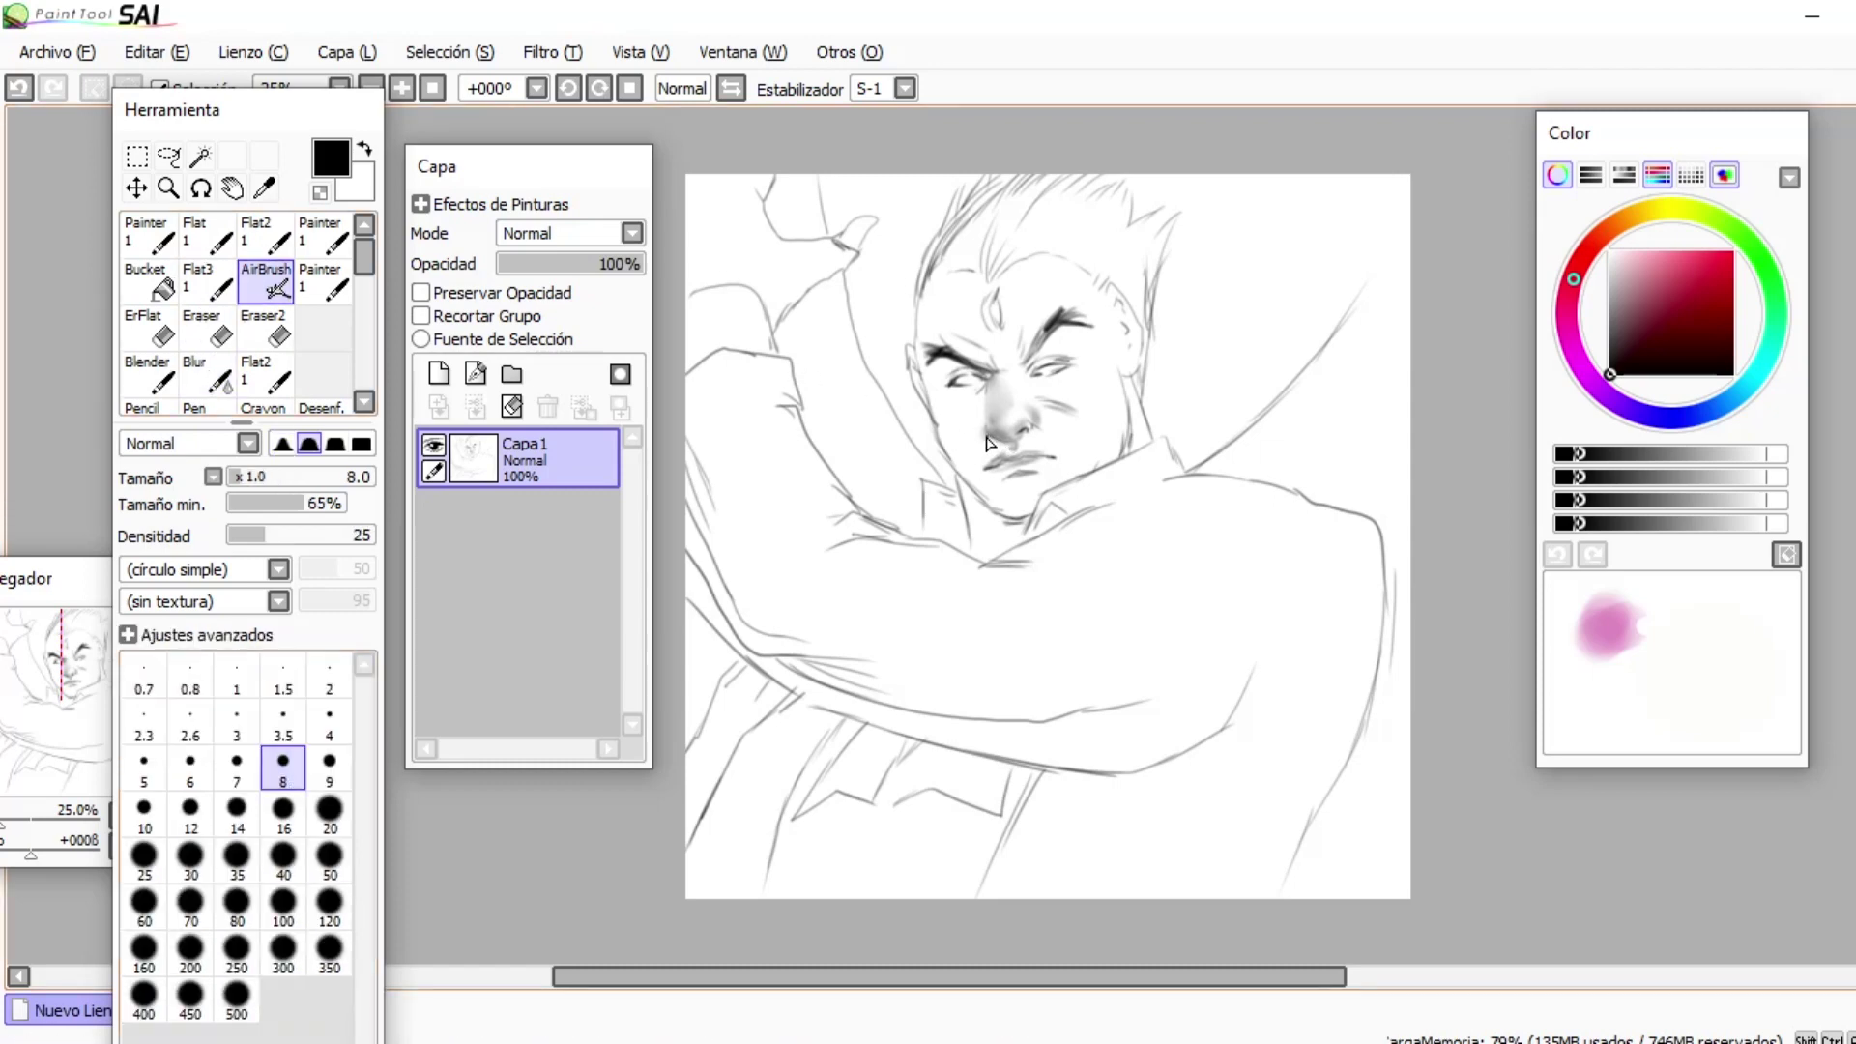
left_click(206, 373)
left_click_drag(990, 395, 960, 391)
- Shade the eye area, cheek and side of the face with the AirBrush at sizes 25 to 35, and smooth it with Blur
left_click(266, 290)
left_click(144, 857)
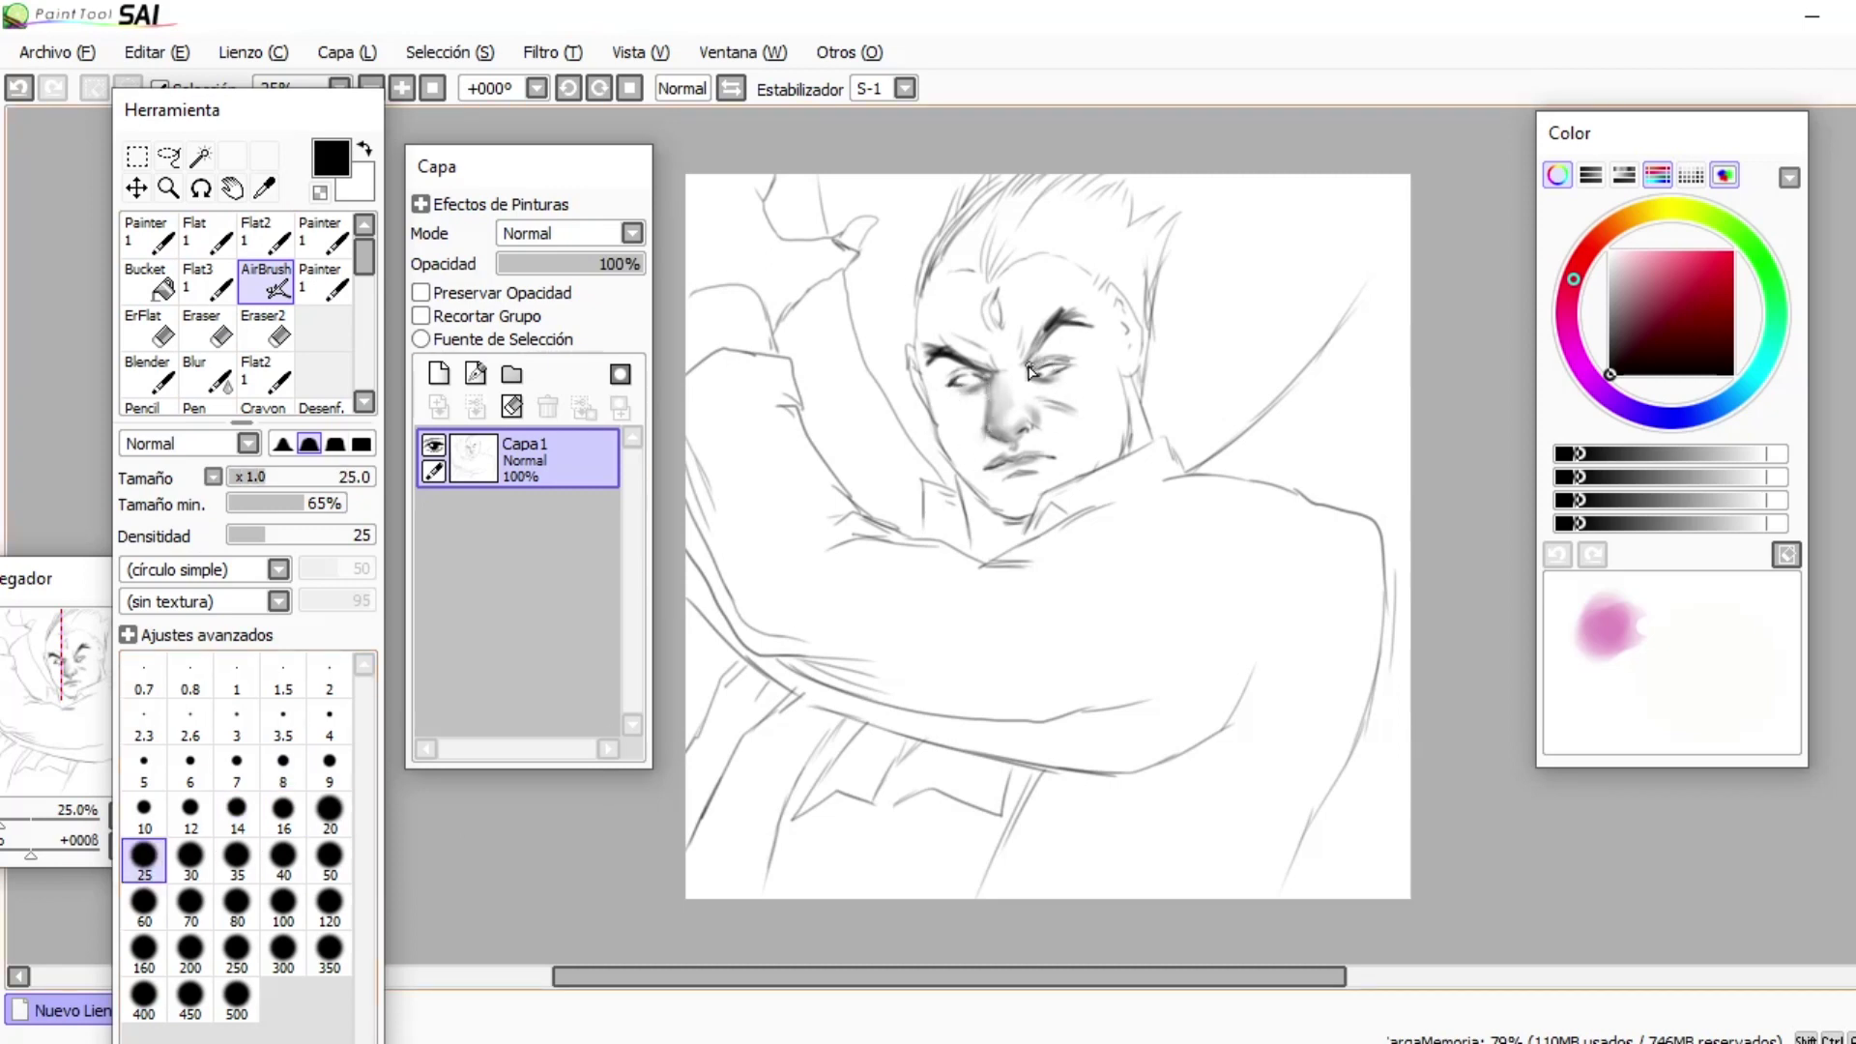
left_click_drag(1033, 424, 1064, 450)
key("bracketright")
key("bracketright")
mouse_move(975, 464)
left_mouse_down()
mouse_move(964, 403)
mouse_move(941, 428)
mouse_move(971, 378)
mouse_move(952, 384)
mouse_move(1047, 396)
left_mouse_up()
mouse_move(970, 462)
left_mouse_down()
mouse_move(996, 495)
mouse_move(927, 421)
mouse_move(928, 294)
left_mouse_up()
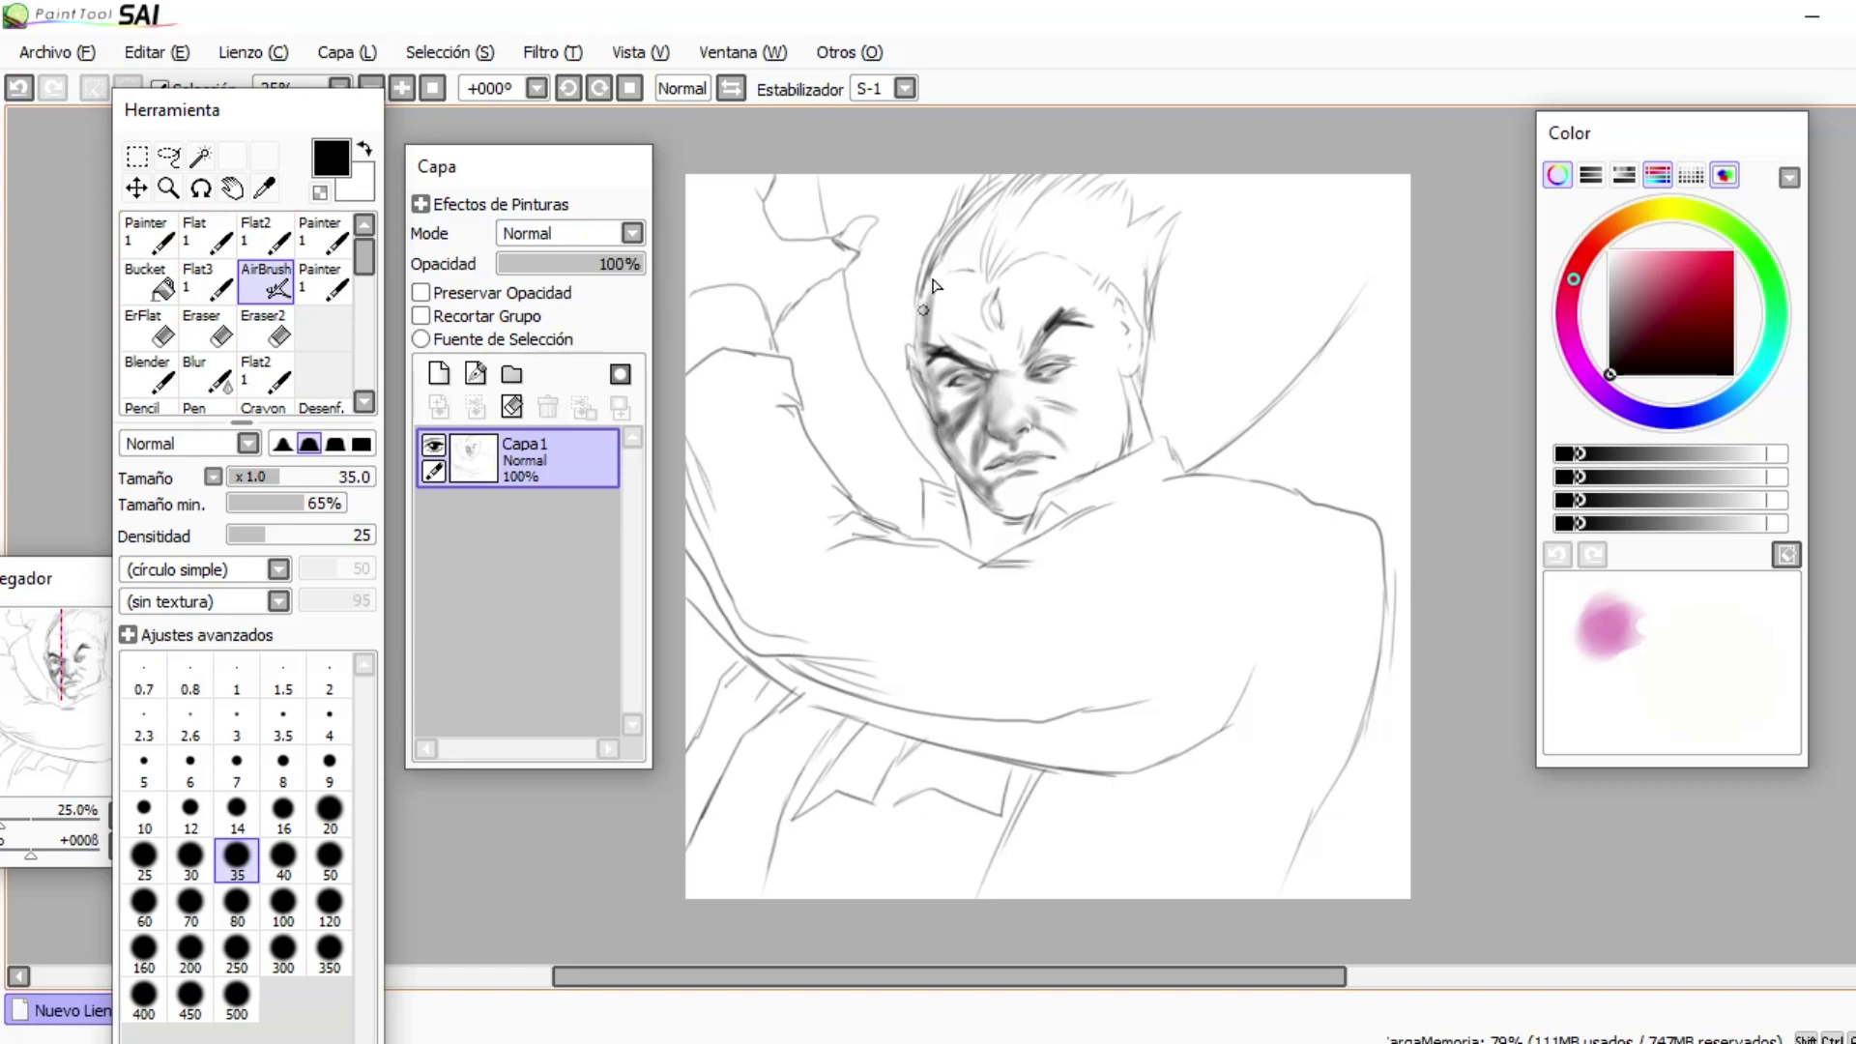
left_click(207, 375)
mouse_move(975, 463)
left_mouse_down()
mouse_move(980, 399)
mouse_move(955, 431)
mouse_move(964, 409)
mouse_move(918, 373)
mouse_move(943, 331)
mouse_move(927, 338)
mouse_move(931, 294)
mouse_move(956, 447)
mouse_move(991, 490)
mouse_move(1032, 476)
mouse_move(972, 481)
mouse_move(975, 451)
mouse_move(1043, 434)
mouse_move(1064, 457)
mouse_move(1045, 417)
left_mouse_up()
- Shade the cheek nearest the ear with the AirBrush at size 35 and blend it with the Blur brush
key("v")
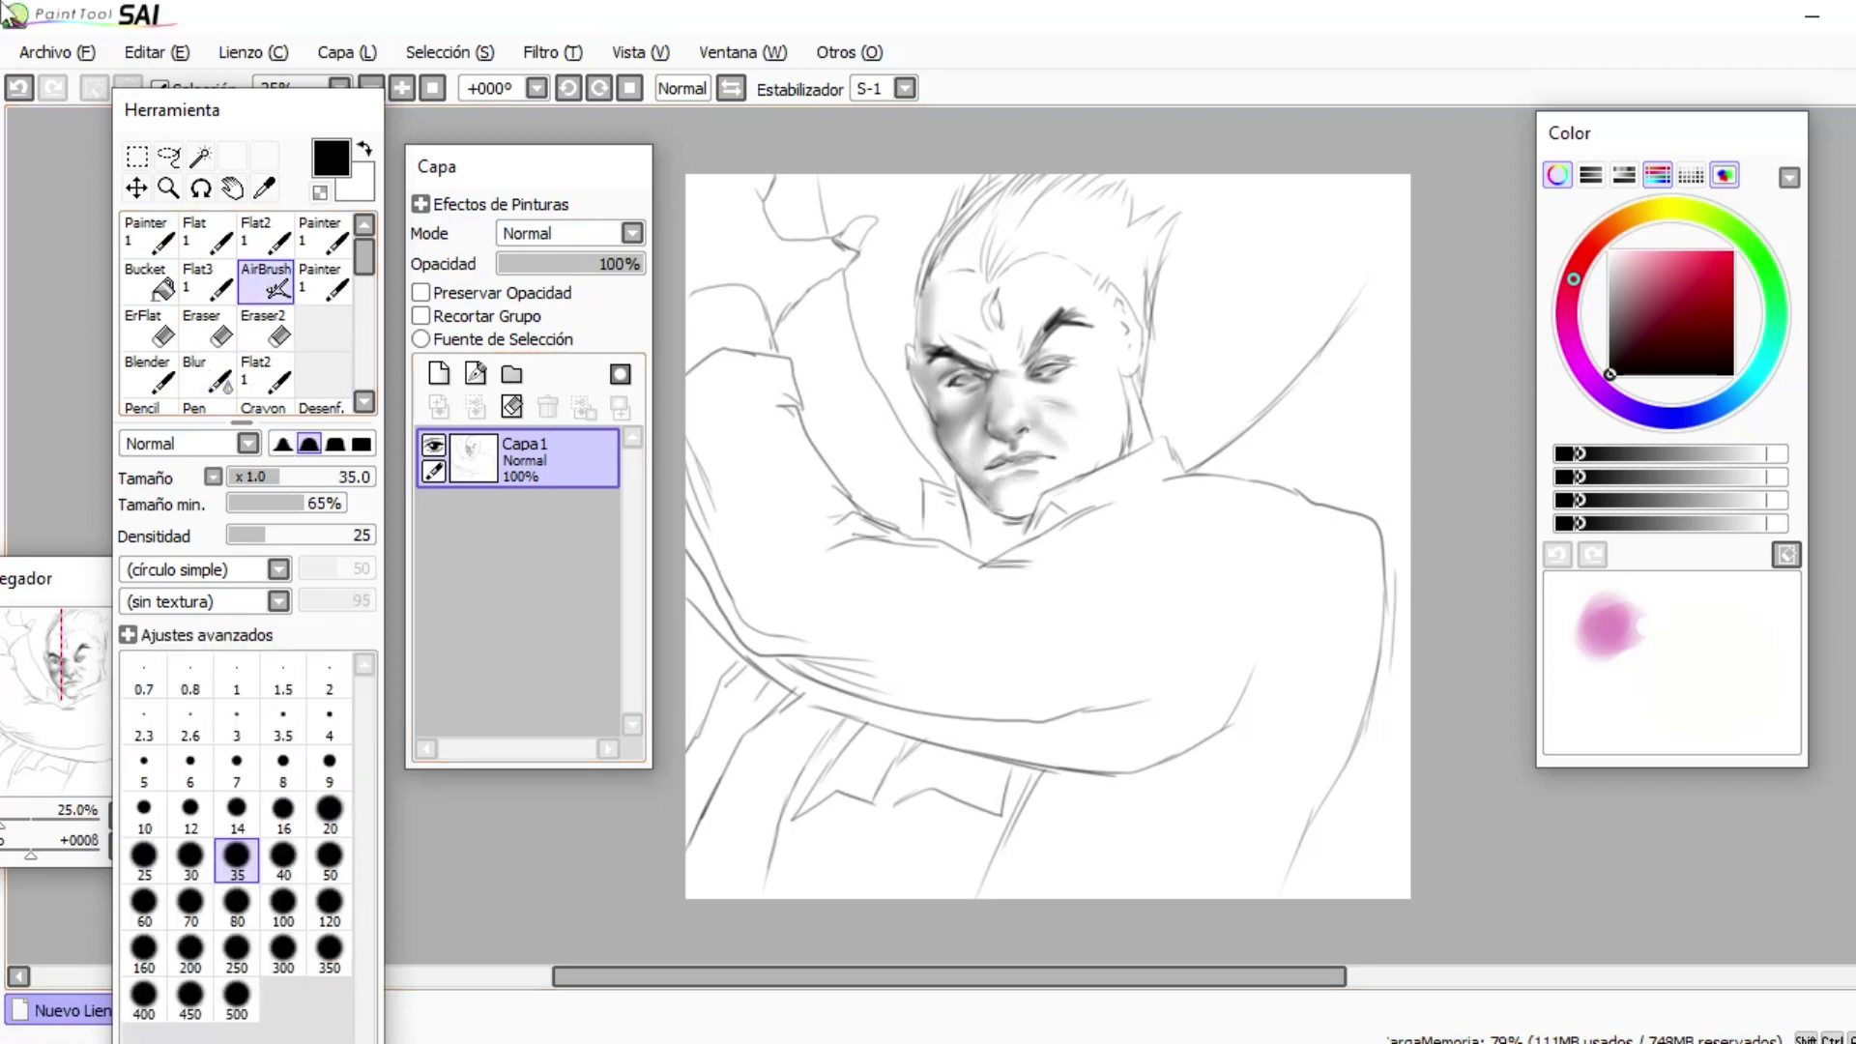
mouse_move(1069, 442)
left_mouse_down()
mouse_move(1040, 415)
mouse_move(1092, 422)
mouse_move(1107, 401)
mouse_move(1083, 425)
mouse_move(1059, 357)
left_mouse_up()
left_click(207, 373)
mouse_move(1088, 462)
left_mouse_down()
mouse_move(1114, 372)
mouse_move(1103, 399)
mouse_move(1122, 396)
mouse_move(1065, 426)
mouse_move(1040, 416)
mouse_move(1084, 429)
mouse_move(1104, 380)
mouse_move(1050, 382)
mouse_move(1089, 377)
mouse_move(1102, 341)
mouse_move(1046, 350)
mouse_move(1005, 323)
mouse_move(982, 371)
mouse_move(969, 337)
mouse_move(988, 318)
mouse_move(968, 305)
mouse_move(1020, 322)
mouse_move(1014, 338)
mouse_move(1006, 284)
left_mouse_up()
- Add AirBrush shadows to the forehead, lower face and neck, and blend them with the Blur brush at size 40
key("v")
left_click_drag(1008, 281, 981, 278)
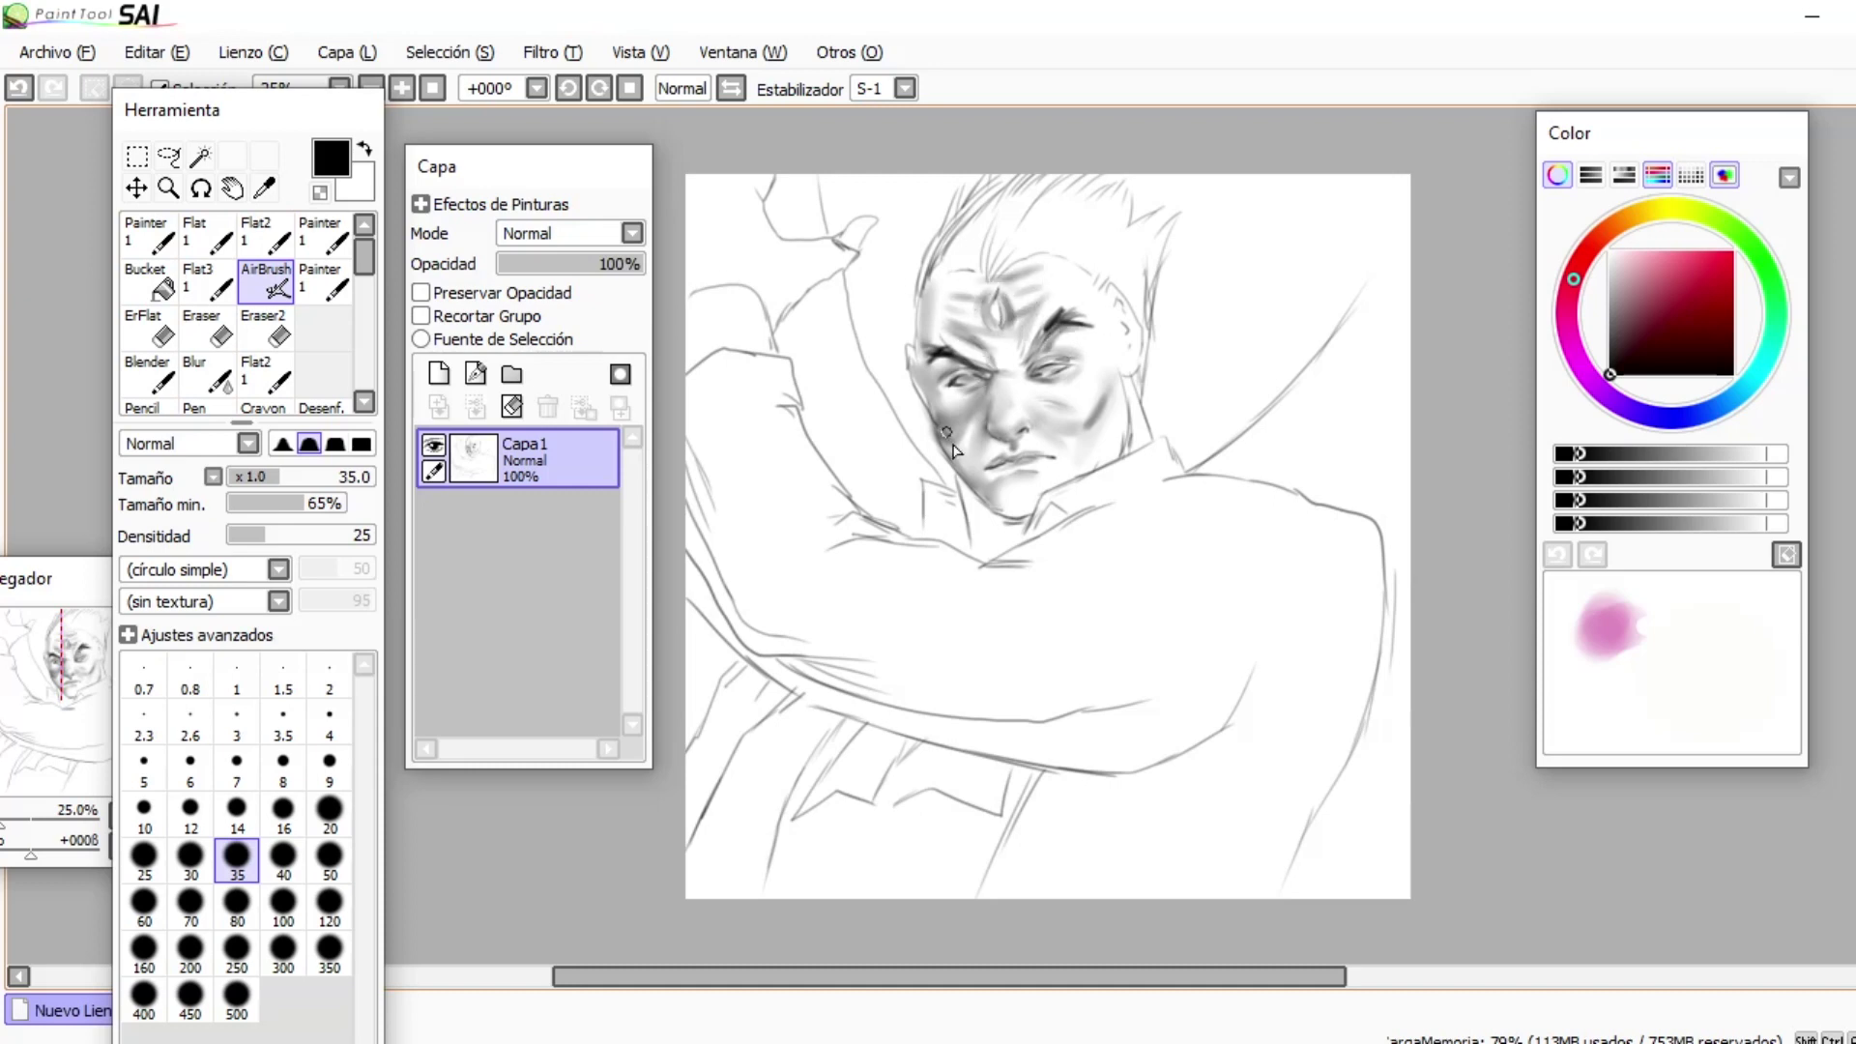
left_click_drag(1004, 451, 1025, 435)
mouse_move(997, 534)
left_mouse_down()
mouse_move(1041, 462)
mouse_move(994, 468)
mouse_move(1060, 462)
mouse_move(979, 475)
left_mouse_up()
left_click(213, 375)
left_click_drag(1087, 424, 1092, 420)
mouse_move(948, 437)
left_mouse_down()
mouse_move(978, 464)
mouse_move(1056, 462)
left_mouse_up()
mouse_move(1015, 319)
left_mouse_down()
mouse_move(1020, 278)
mouse_move(989, 343)
left_mouse_up()
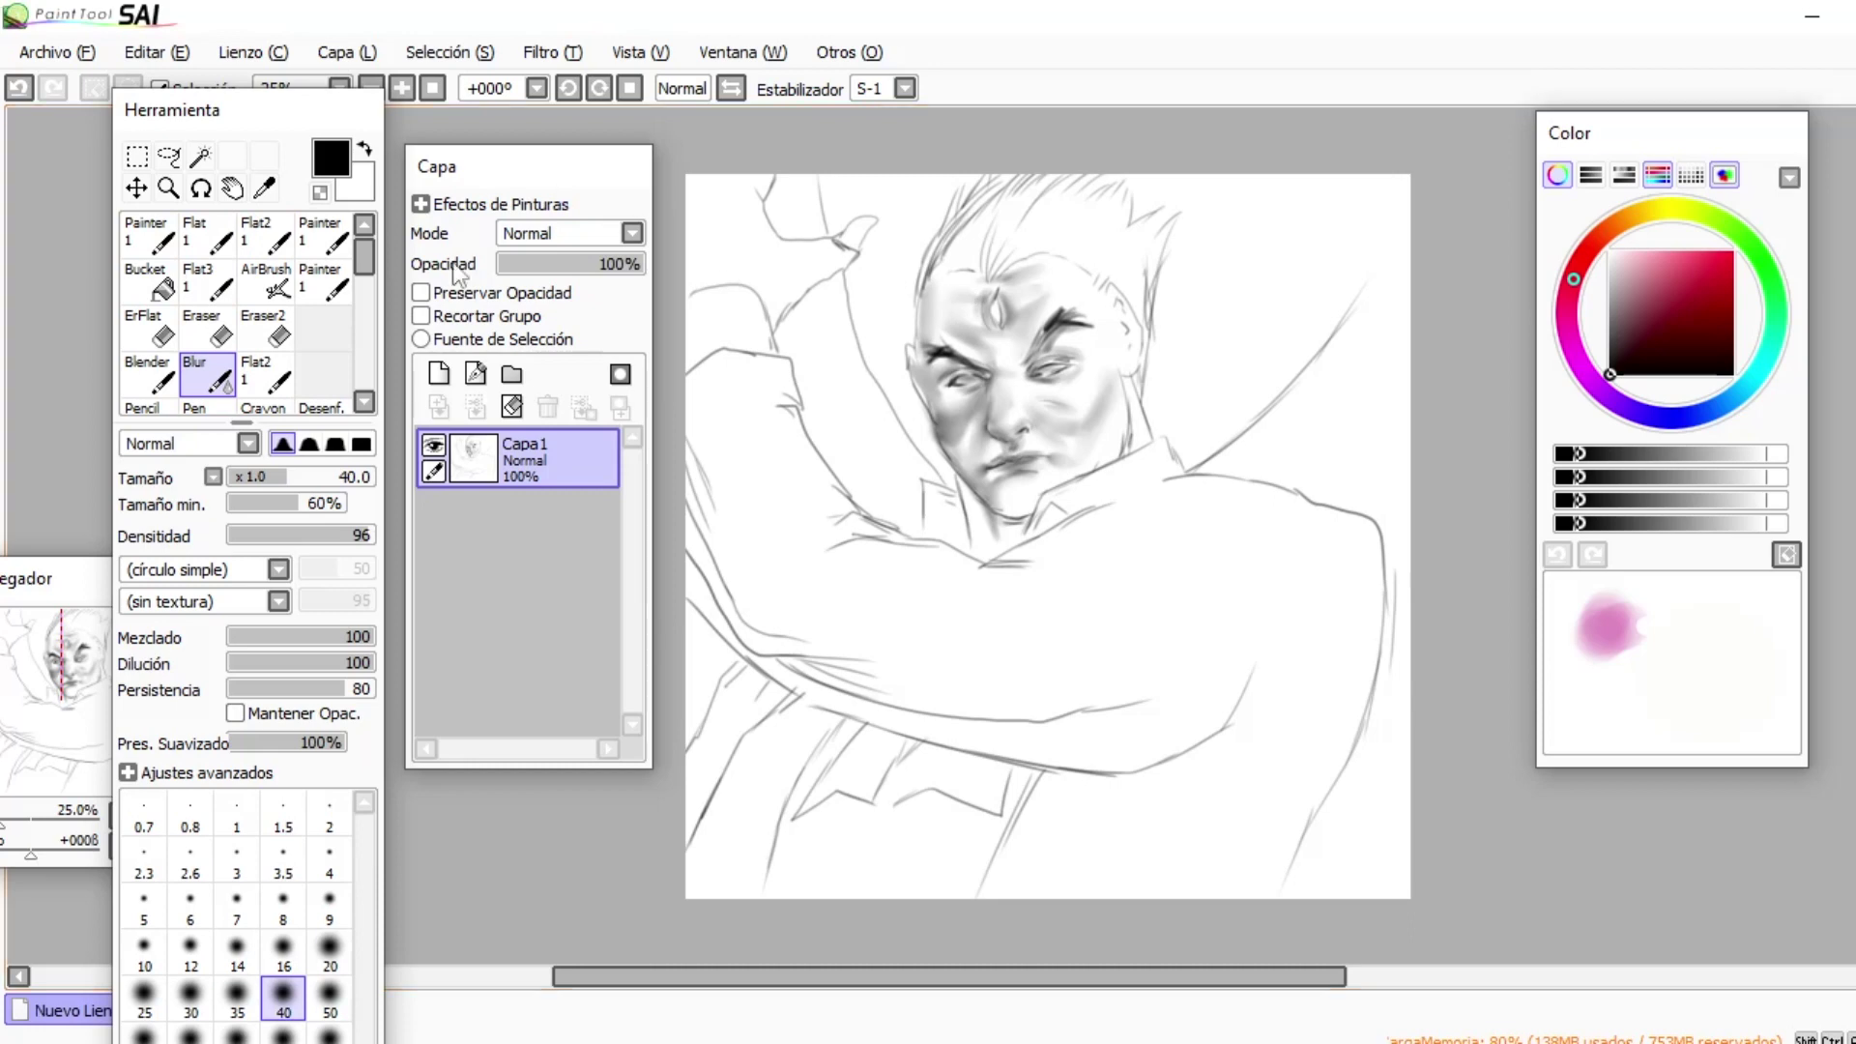
- Deepen the neck shadow below the jaw with the AirBrush and soften it with Blur
left_click(268, 282)
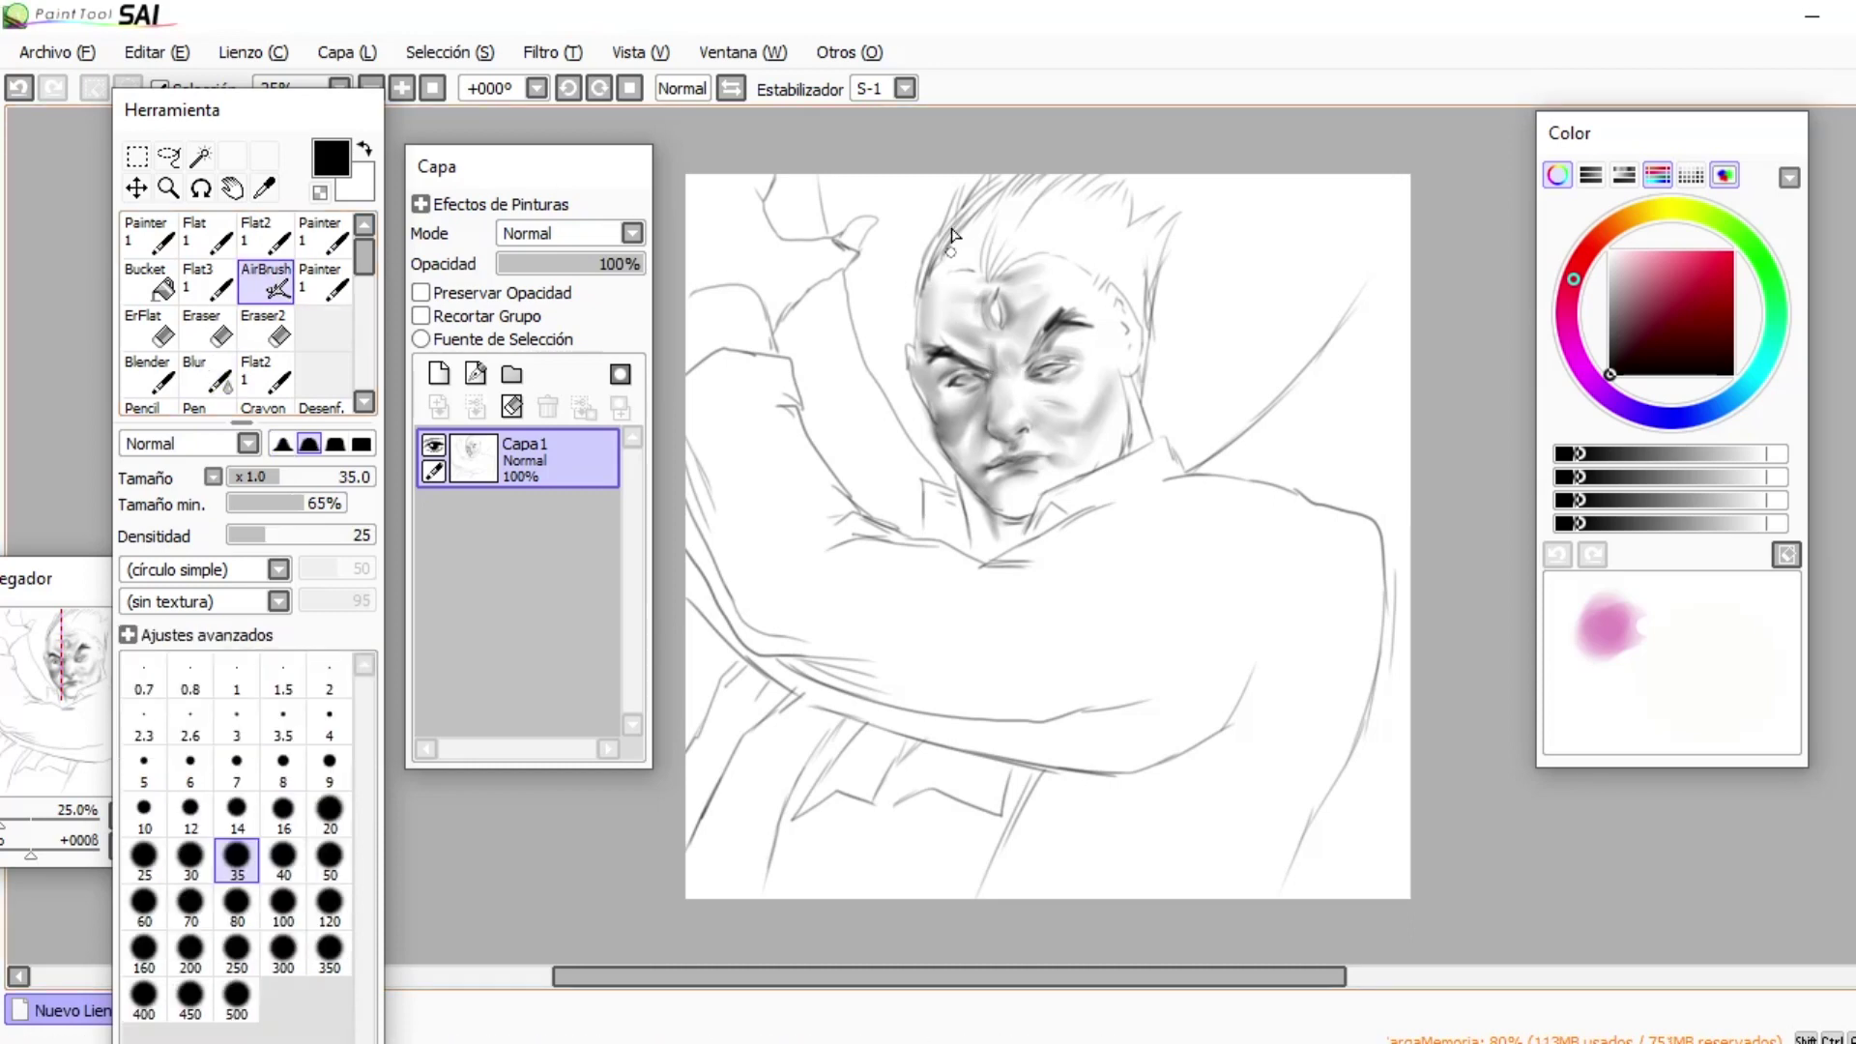
left_click(208, 375)
left_click(267, 284)
key("b")
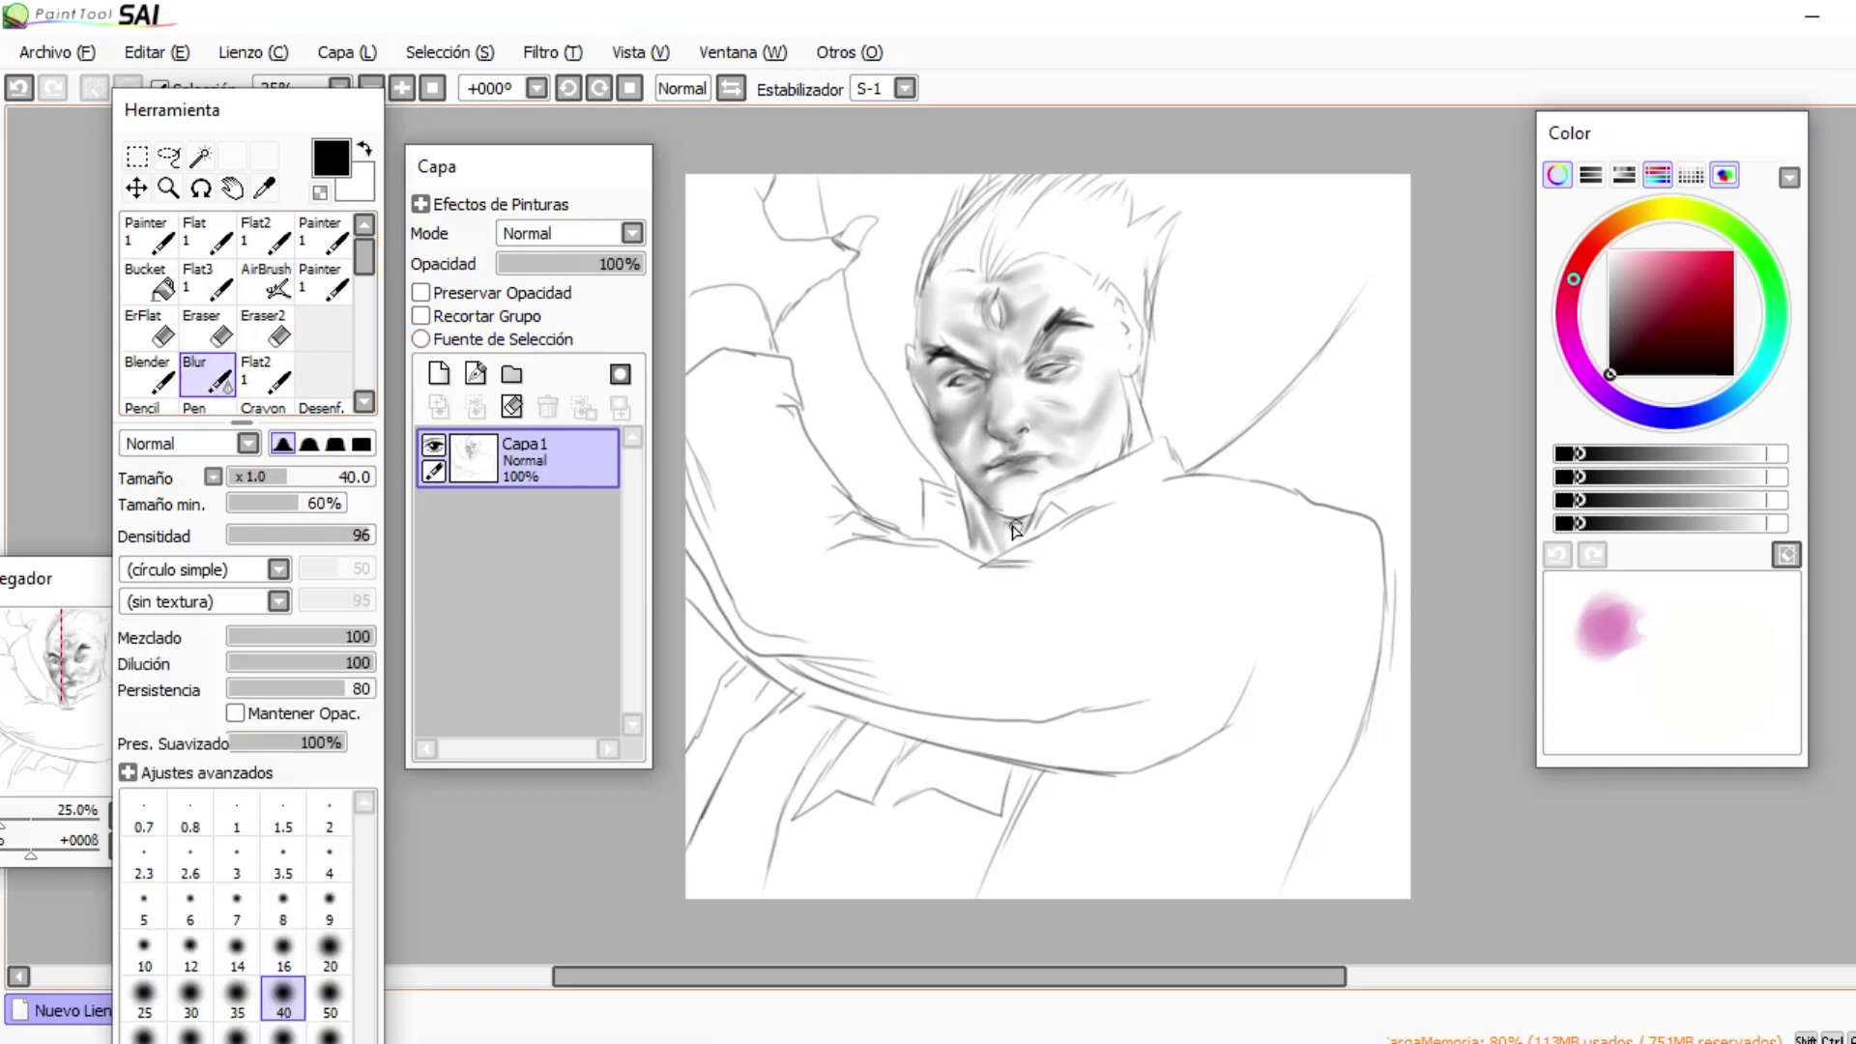
- Shade along the hairline to the ear and fill the front hair in black with the AirBrush at density 56
key("a")
mouse_move(999, 263)
left_mouse_down()
mouse_move(1025, 242)
mouse_move(1092, 256)
mouse_move(1124, 348)
mouse_move(1129, 302)
mouse_move(1137, 315)
left_mouse_up()
mouse_move(985, 276)
left_mouse_down()
mouse_move(928, 280)
mouse_move(923, 247)
mouse_move(977, 178)
left_mouse_up()
left_click(309, 536)
left_click(284, 814)
left_click_drag(959, 230, 997, 176)
left_click(242, 855)
mouse_move(1011, 266)
left_mouse_down()
mouse_move(957, 194)
mouse_move(995, 253)
mouse_move(1020, 227)
mouse_move(933, 252)
mouse_move(924, 280)
left_mouse_up()
- Fill the rest of the spiky hair and the strands around the ear in black with AirBrush sizes 8, 40 and 20
left_click(283, 764)
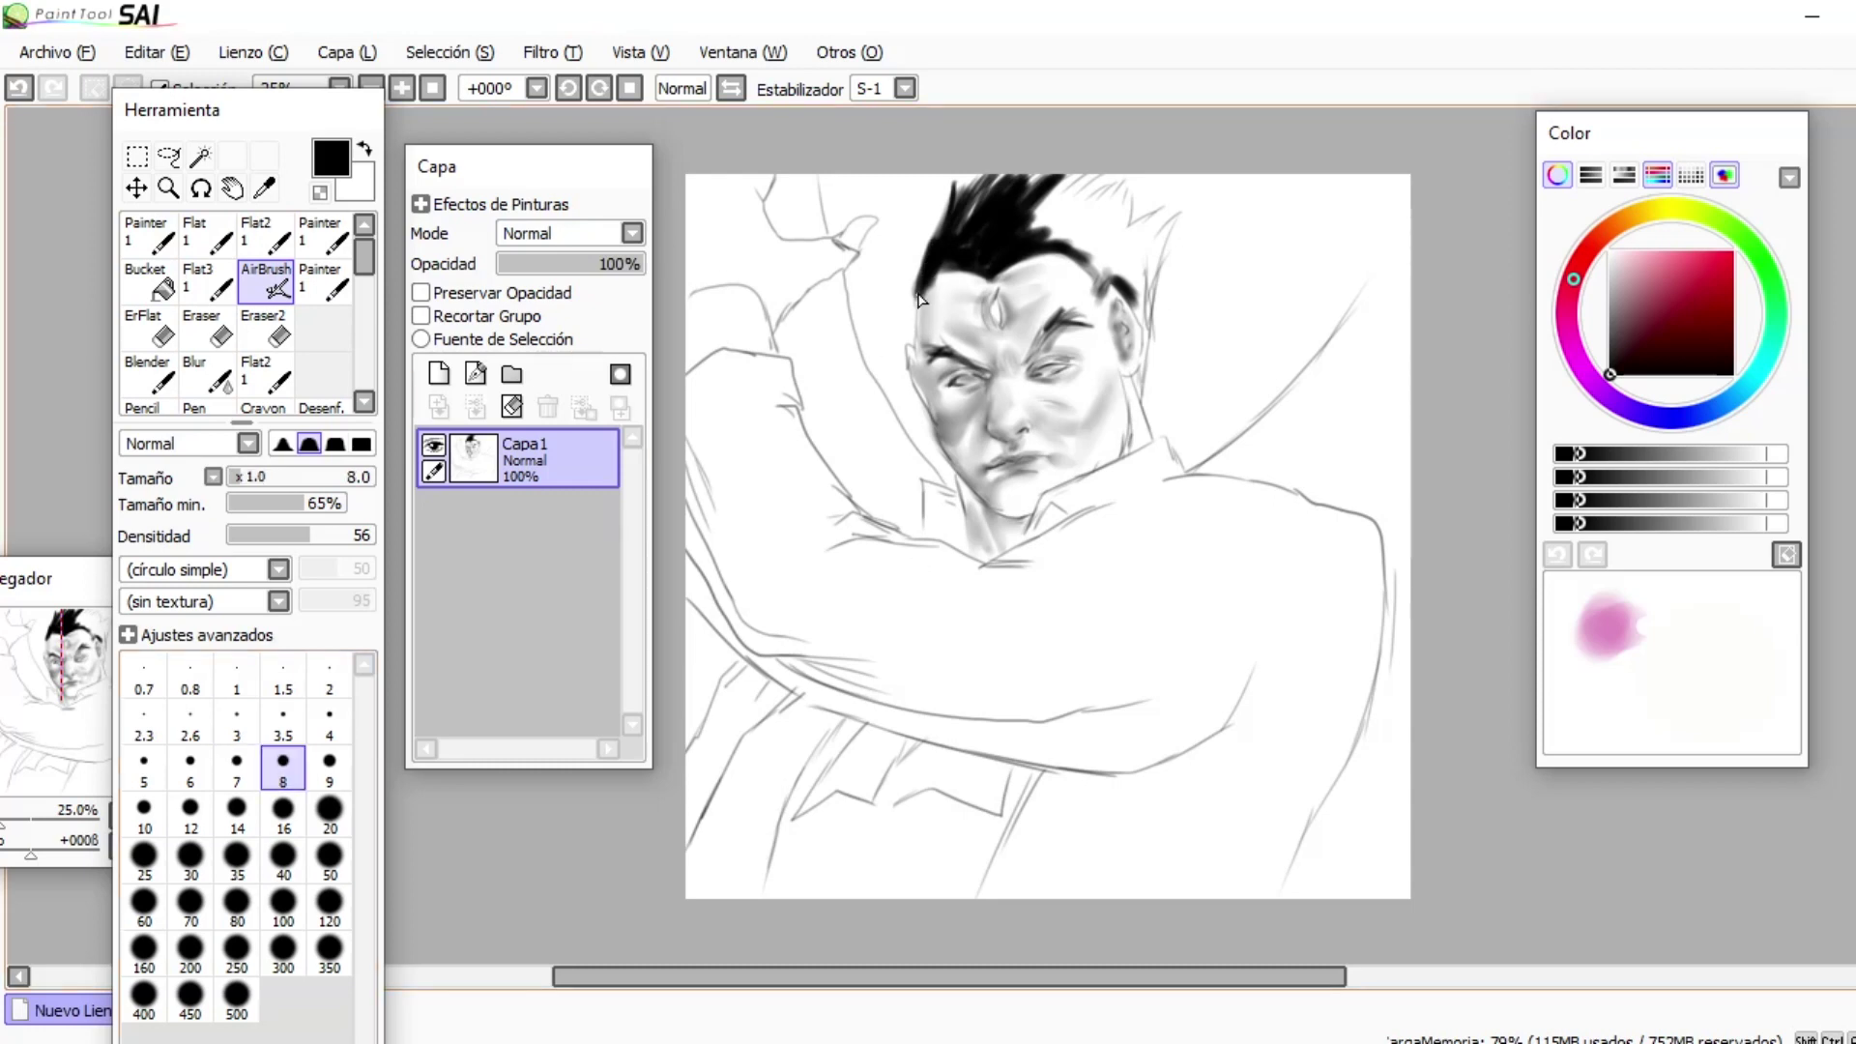
left_click(283, 856)
mouse_move(1122, 276)
left_mouse_down()
mouse_move(1102, 194)
mouse_move(1064, 242)
mouse_move(1111, 275)
mouse_move(1098, 285)
left_mouse_up()
left_click(330, 812)
mouse_move(1146, 391)
left_mouse_down()
mouse_move(1160, 227)
mouse_move(1131, 189)
mouse_move(1136, 321)
left_mouse_up()
left_click_drag(1156, 257, 1177, 201)
- Shade the cheek beside the mouth with the AirBrush at size 12, and blur both cheeks
left_click(190, 812)
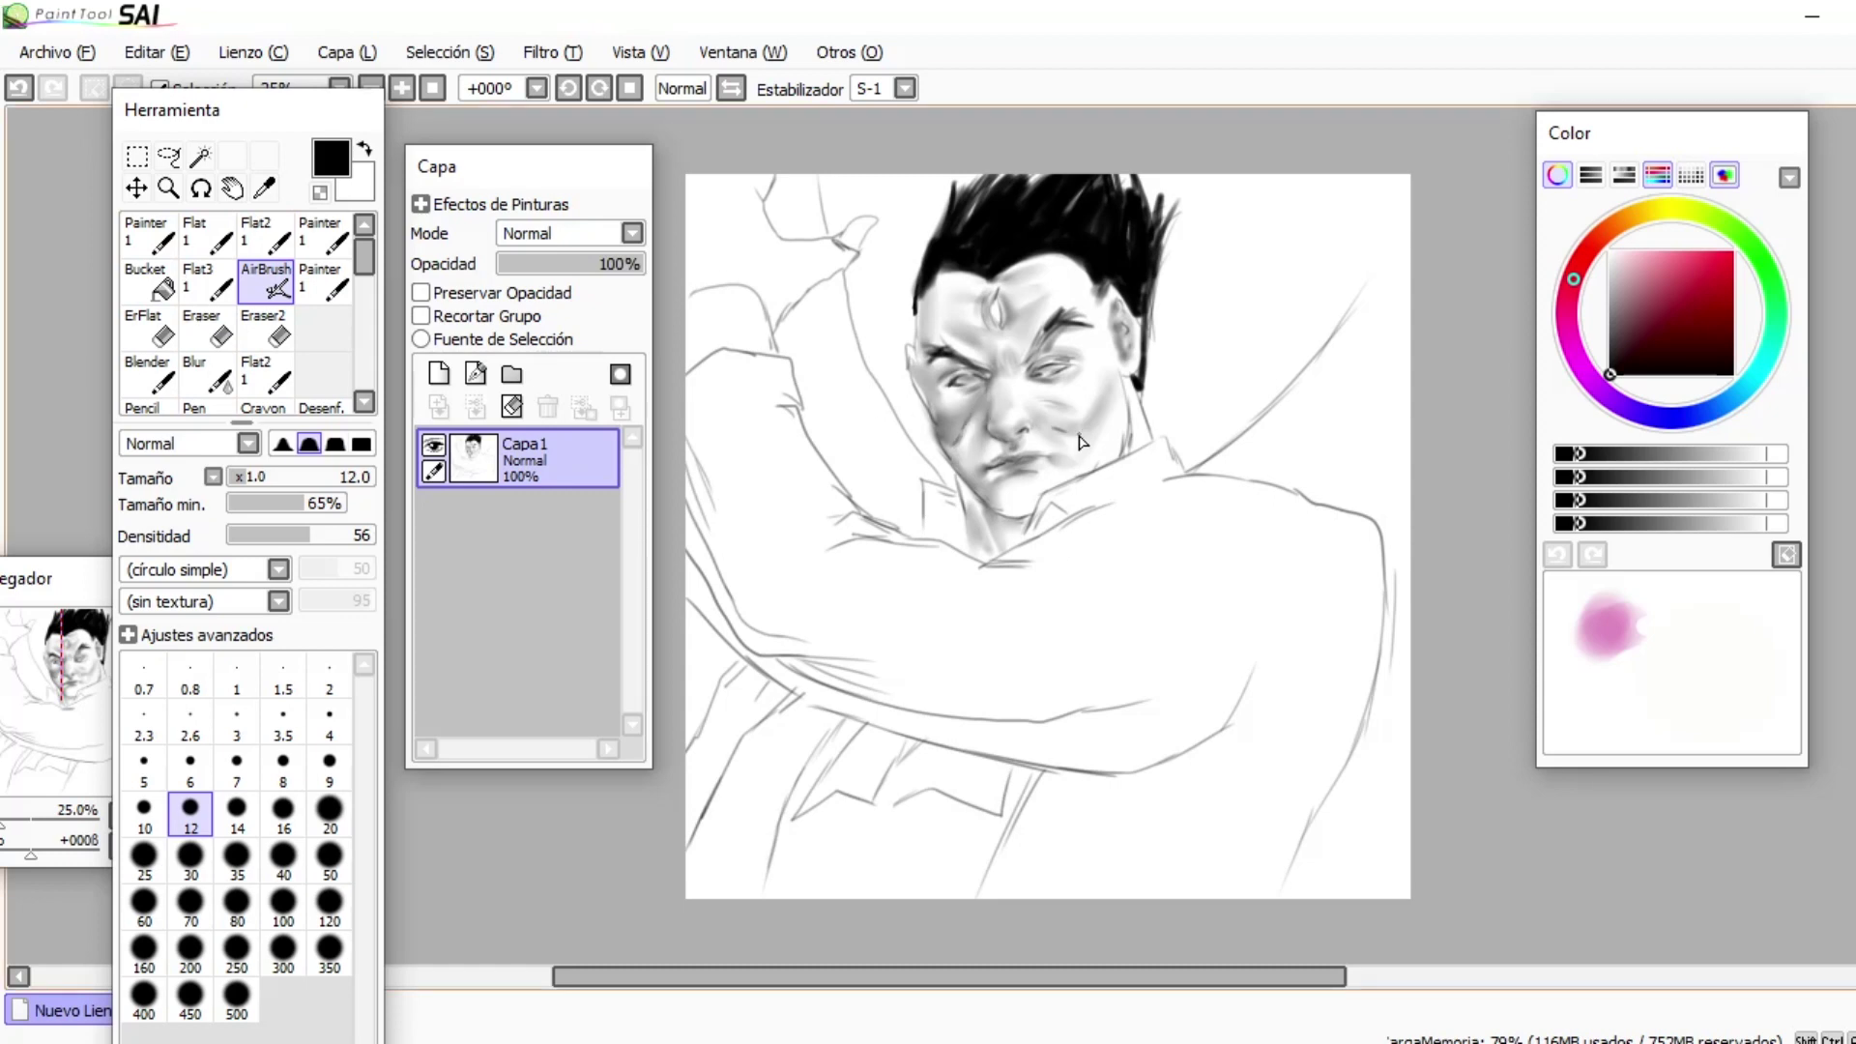
left_click_drag(1079, 434, 1099, 416)
left_click(208, 375)
left_click_drag(949, 447, 982, 413)
left_click_drag(1062, 435, 1086, 420)
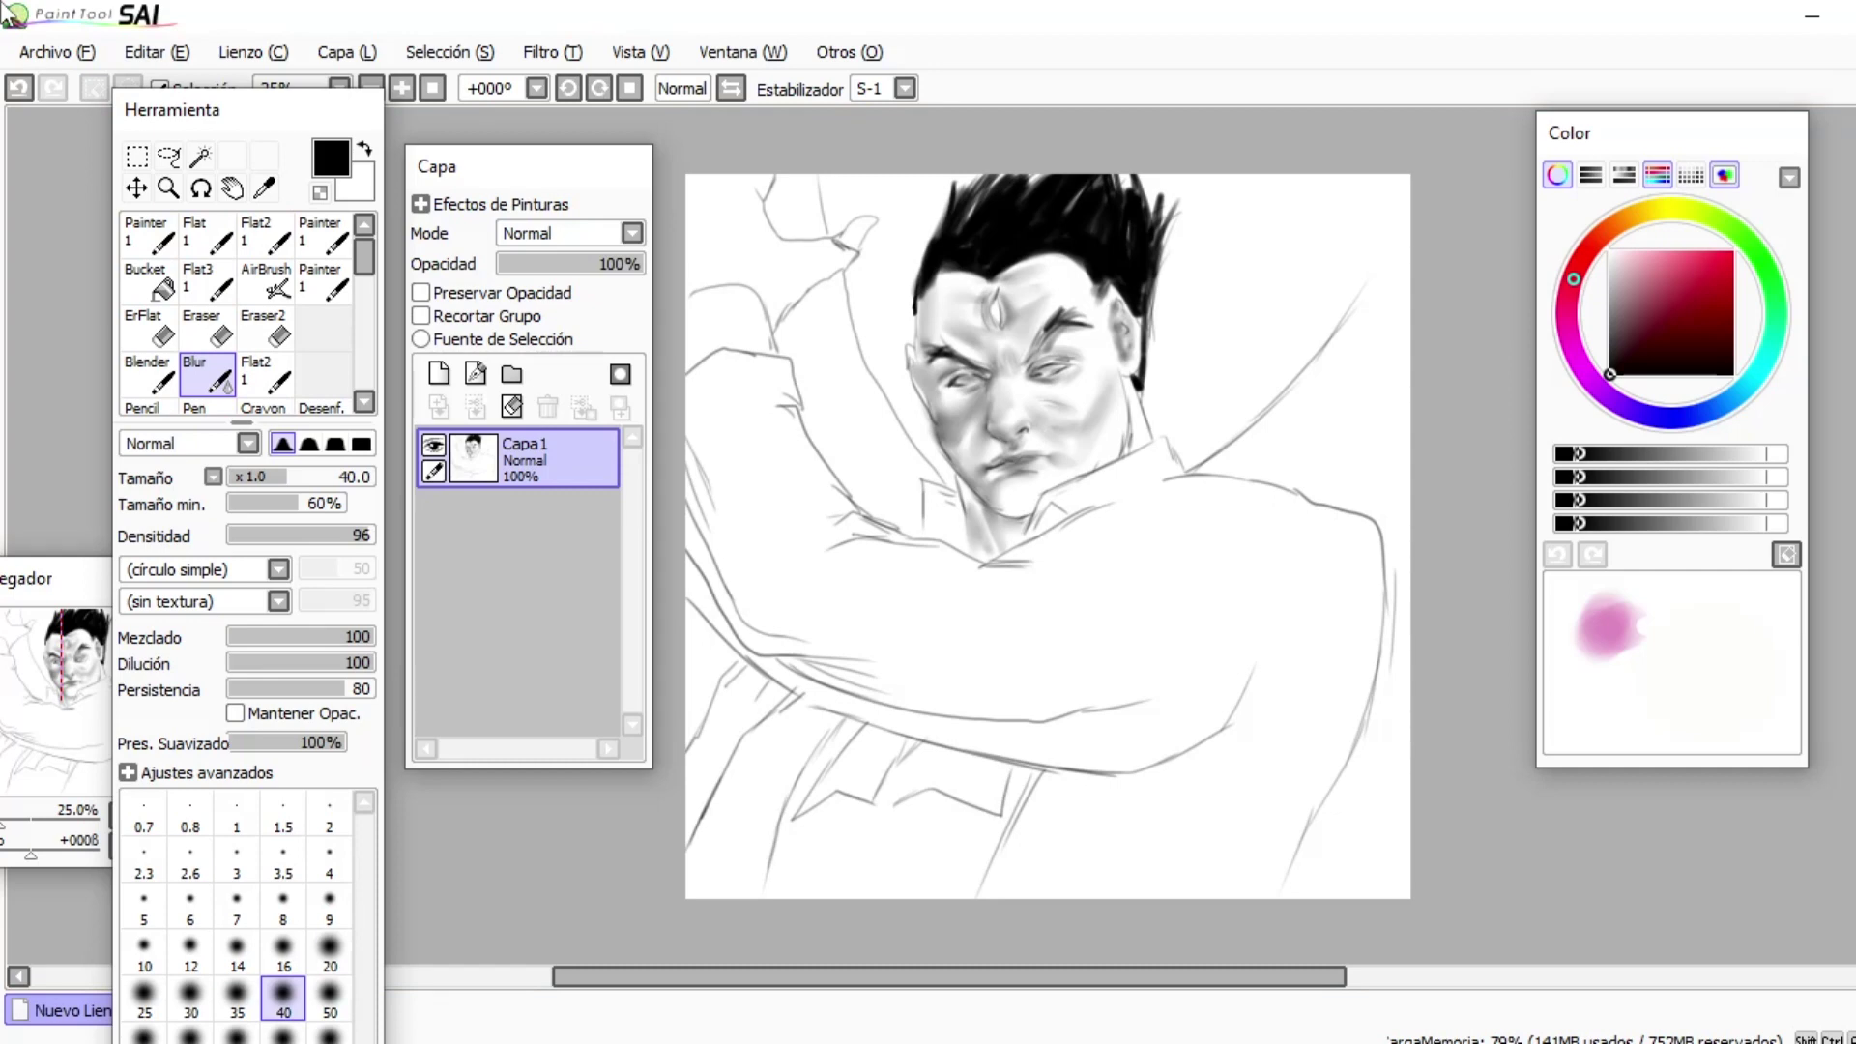
- Darken and sharpen both eyebrows with the AirBrush at size 8, and soften the surrounding area with Blur at size 35
left_click(237, 907)
left_click(268, 282)
left_click(283, 815)
left_click(284, 769)
left_click_drag(1045, 333, 1076, 315)
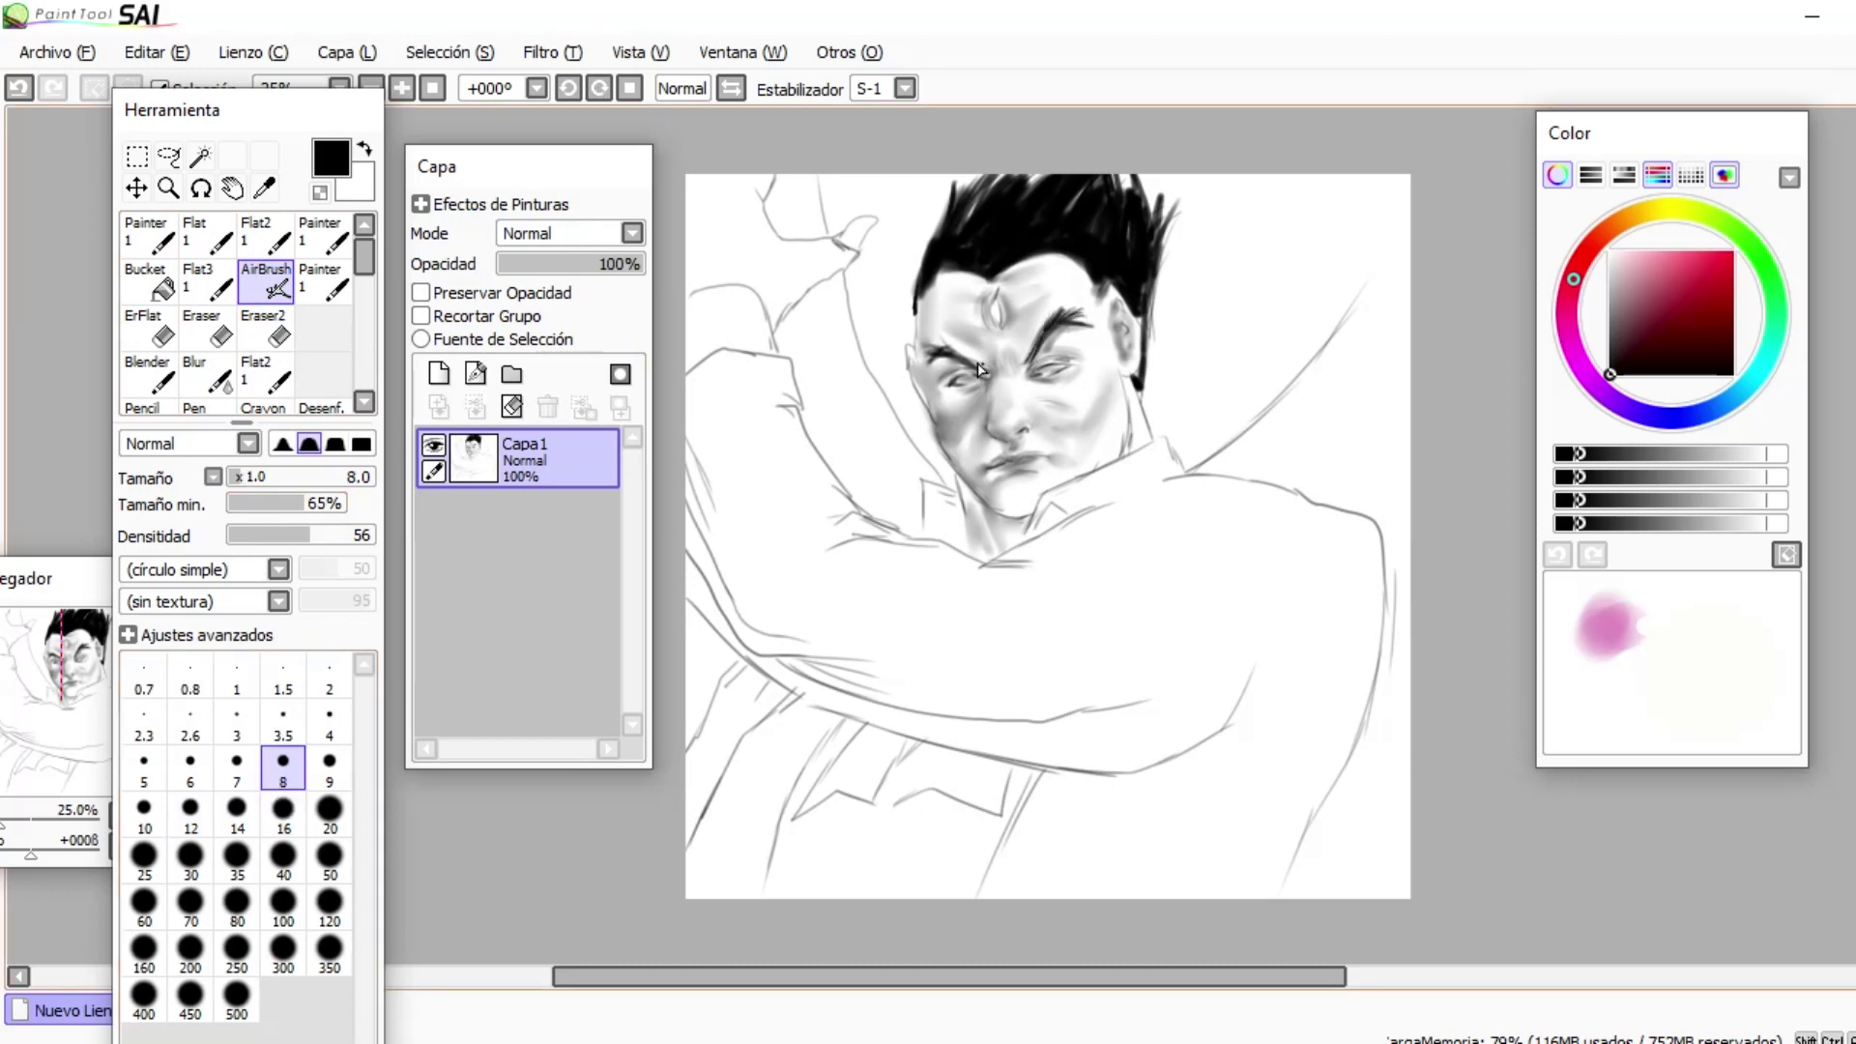
left_click_drag(987, 373, 997, 350)
left_click(206, 376)
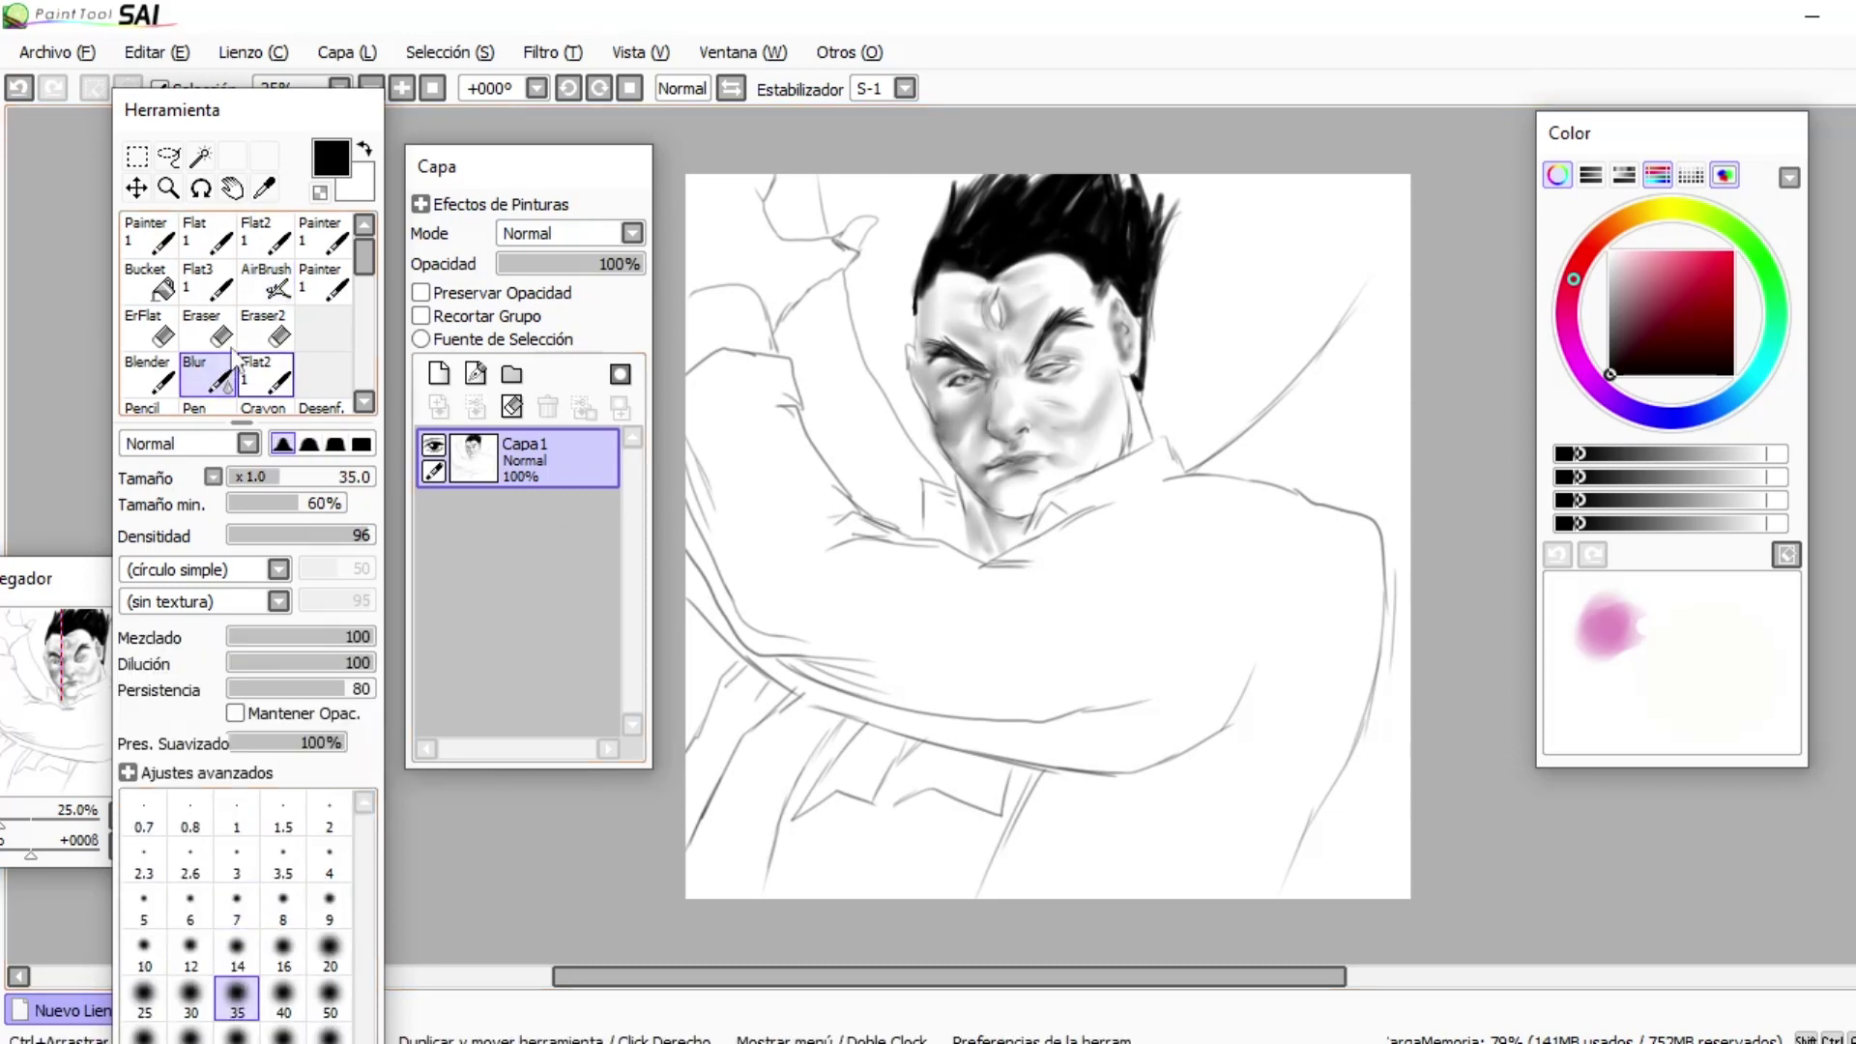
- Set the AirBrush to density 27 and size 100, and shade the folds of the crossed arm's sleeve
left_click(268, 283)
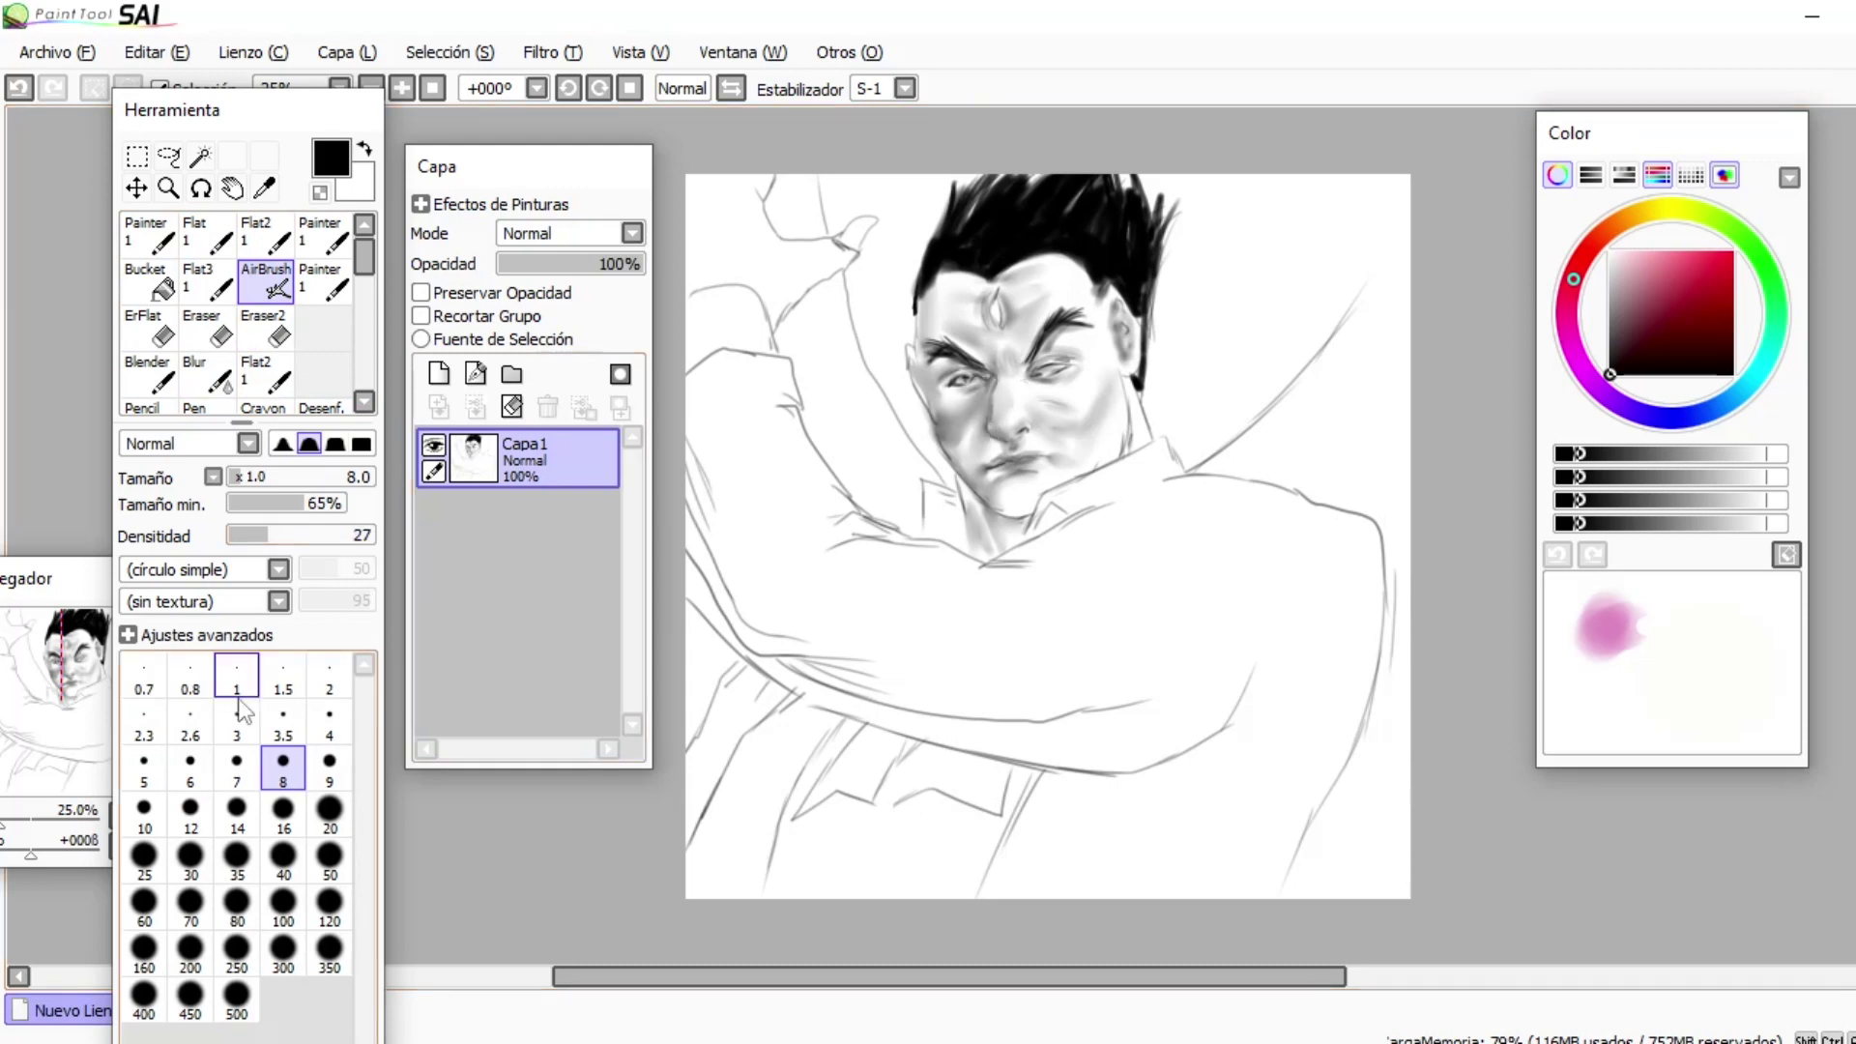
left_click(241, 862)
left_click(241, 956)
left_click(285, 909)
mouse_move(952, 631)
left_mouse_down()
mouse_move(796, 660)
mouse_move(870, 593)
left_mouse_up()
mouse_move(759, 609)
left_mouse_down()
mouse_move(912, 547)
mouse_move(740, 572)
left_mouse_up()
mouse_move(701, 585)
left_mouse_down()
mouse_move(755, 646)
mouse_move(695, 582)
mouse_move(779, 646)
mouse_move(879, 592)
mouse_move(924, 621)
mouse_move(816, 684)
mouse_move(849, 539)
mouse_move(829, 497)
mouse_move(689, 477)
mouse_move(702, 503)
mouse_move(834, 489)
mouse_move(690, 472)
left_mouse_up()
- Blend the sleeve shading with Blur, and airbrush shadows over the raised arm, torso cloth and outer shoulder, using size 250 for the broad areas
left_click(206, 375)
left_click(237, 1035)
left_click(269, 284)
mouse_move(690, 472)
left_mouse_down()
mouse_move(766, 430)
mouse_move(715, 309)
mouse_move(788, 271)
mouse_move(721, 190)
mouse_move(701, 367)
mouse_move(821, 261)
mouse_move(764, 302)
mouse_move(753, 498)
mouse_move(941, 693)
mouse_move(1023, 725)
mouse_move(972, 638)
mouse_move(1158, 595)
mouse_move(1044, 508)
mouse_move(1035, 527)
mouse_move(1173, 468)
mouse_move(1040, 538)
mouse_move(976, 507)
mouse_move(1083, 474)
mouse_move(933, 526)
mouse_move(827, 387)
mouse_move(832, 333)
mouse_move(808, 317)
mouse_move(871, 458)
mouse_move(791, 201)
mouse_move(822, 290)
mouse_move(781, 348)
left_mouse_up()
mouse_move(860, 731)
left_mouse_down()
mouse_move(806, 832)
mouse_move(910, 807)
mouse_move(1044, 833)
left_mouse_up()
left_click(237, 950)
mouse_move(1208, 870)
left_mouse_down()
mouse_move(1127, 899)
mouse_move(922, 846)
mouse_move(779, 928)
mouse_move(671, 851)
mouse_move(806, 744)
mouse_move(870, 763)
mouse_move(735, 676)
mouse_move(1220, 764)
mouse_move(1245, 722)
mouse_move(1237, 599)
mouse_move(1151, 638)
mouse_move(1203, 543)
mouse_move(1421, 298)
mouse_move(1367, 464)
mouse_move(1235, 386)
mouse_move(1353, 877)
mouse_move(1296, 899)
mouse_move(1379, 468)
mouse_move(1318, 415)
mouse_move(1467, 409)
left_mouse_up()
- Clean up the diagonal dark shape's edge above the far shoulder with the Eraser2 at size 100
key("e")
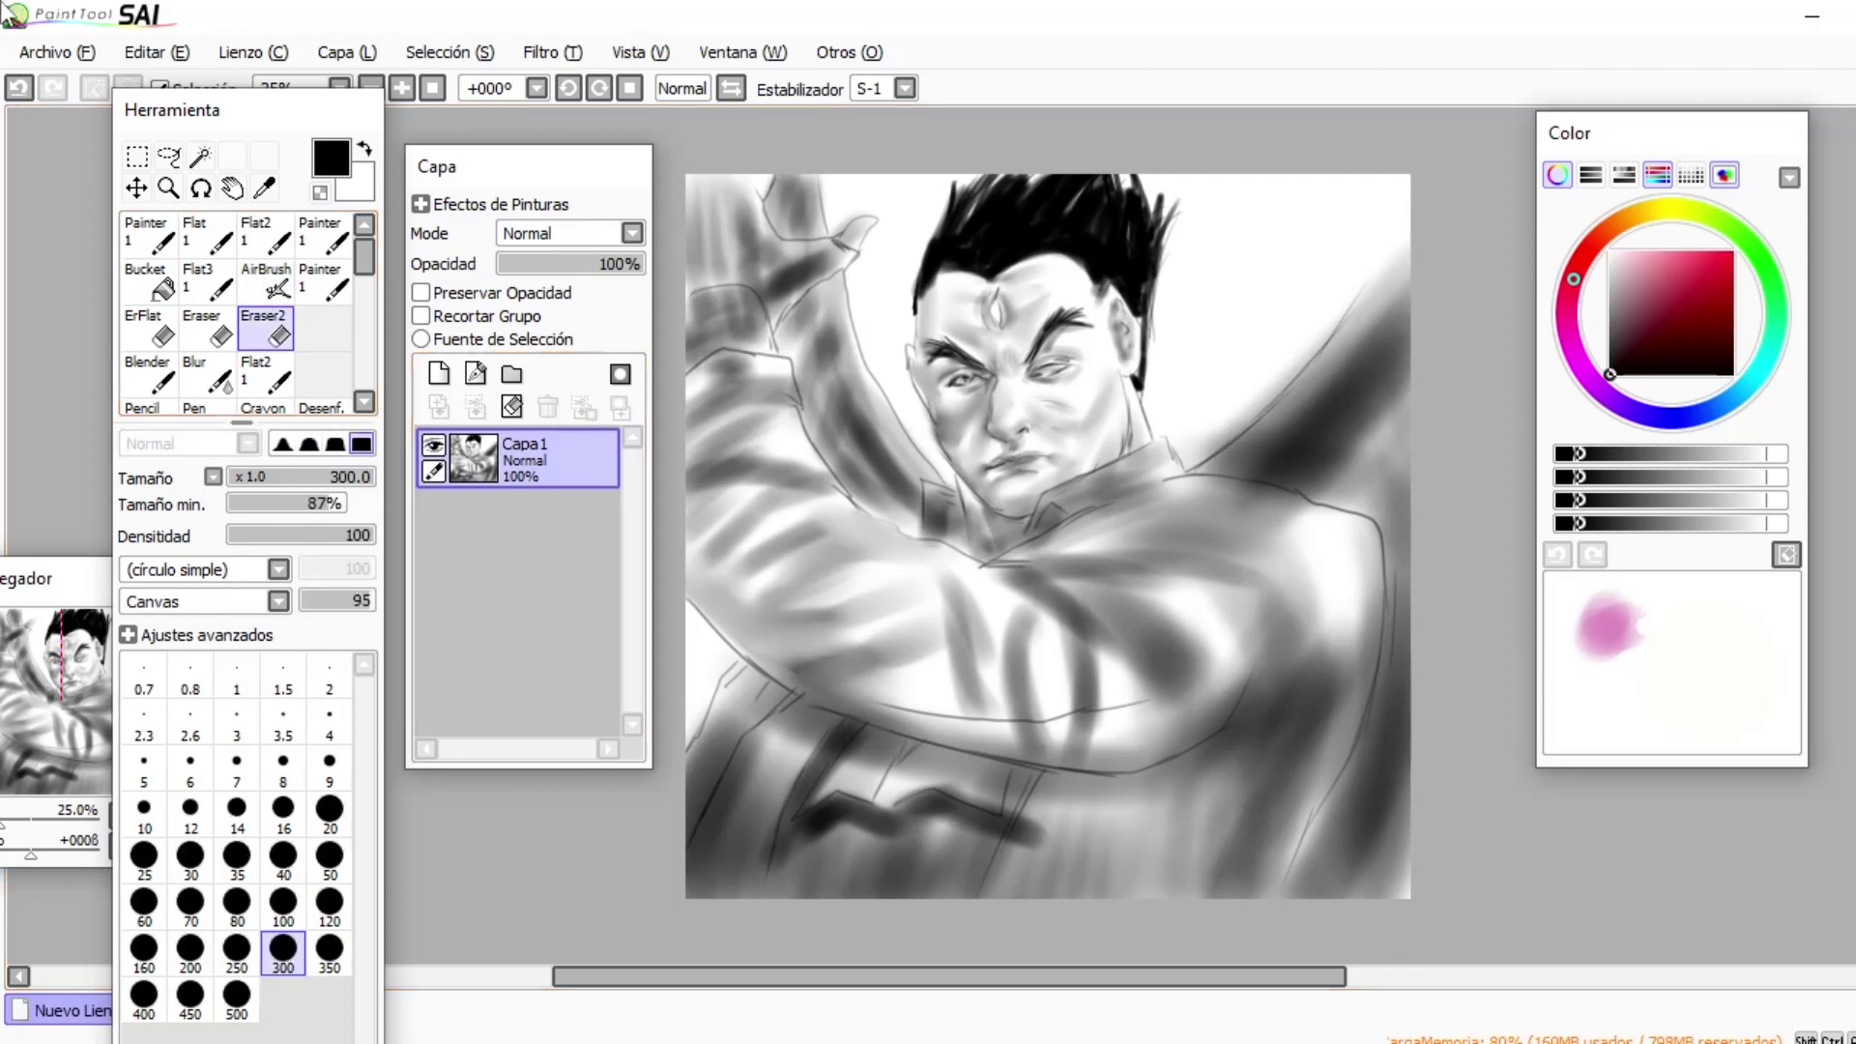
left_click_drag(1189, 437, 1371, 289)
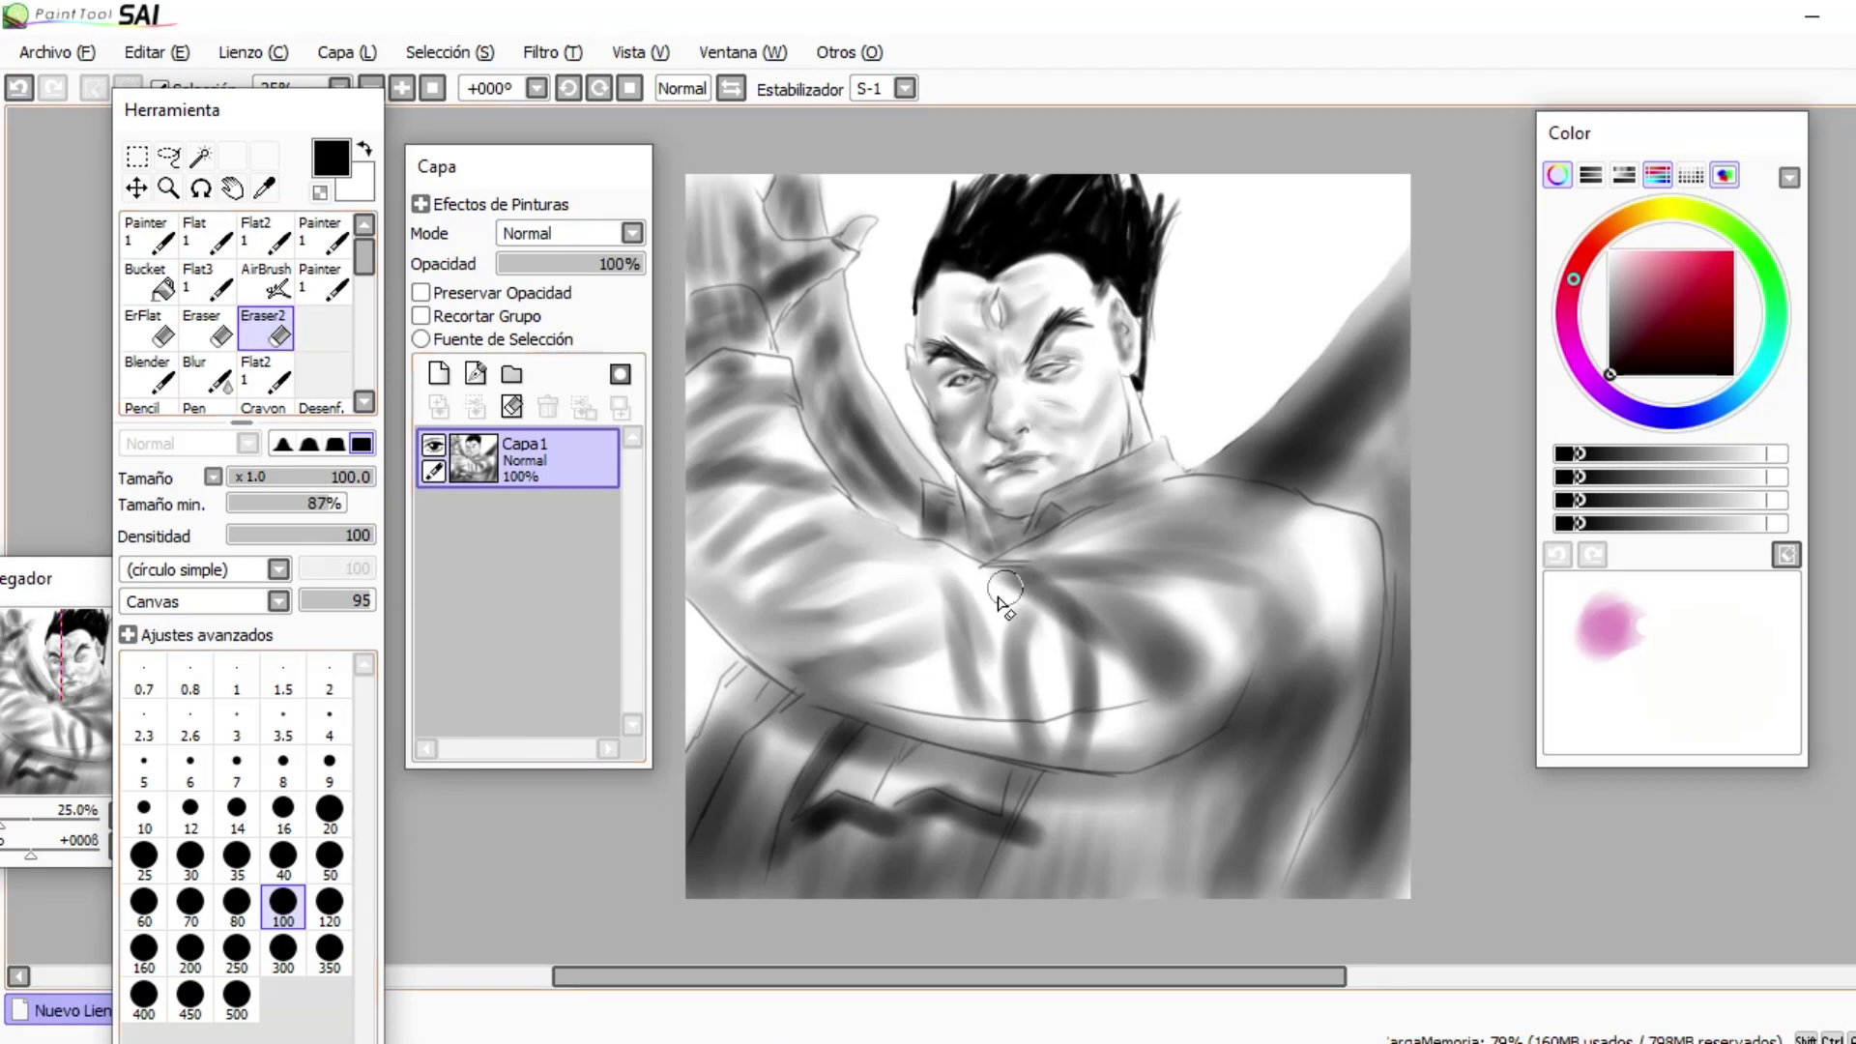
- Darken the face, arms and clothing with broad AirBrush strokes at size 250
key("a")
mouse_move(654, 596)
left_mouse_down()
mouse_move(701, 596)
mouse_move(729, 647)
mouse_move(653, 619)
left_mouse_up()
mouse_move(1050, 752)
left_mouse_down()
mouse_move(919, 742)
mouse_move(845, 967)
mouse_move(735, 919)
mouse_move(706, 773)
left_mouse_up()
mouse_move(1024, 512)
left_mouse_down()
mouse_move(980, 455)
mouse_move(1012, 460)
mouse_move(1085, 385)
mouse_move(1100, 336)
mouse_move(1005, 392)
mouse_move(933, 342)
mouse_move(969, 241)
mouse_move(985, 274)
mouse_move(1034, 215)
mouse_move(1075, 246)
mouse_move(1092, 450)
mouse_move(1096, 396)
mouse_move(1144, 497)
mouse_move(1101, 386)
mouse_move(959, 572)
mouse_move(942, 509)
mouse_move(729, 531)
mouse_move(823, 607)
mouse_move(1071, 679)
mouse_move(1052, 733)
mouse_move(1196, 732)
mouse_move(1007, 829)
mouse_move(1200, 912)
mouse_move(1349, 831)
mouse_move(1411, 904)
mouse_move(1209, 880)
left_mouse_up()
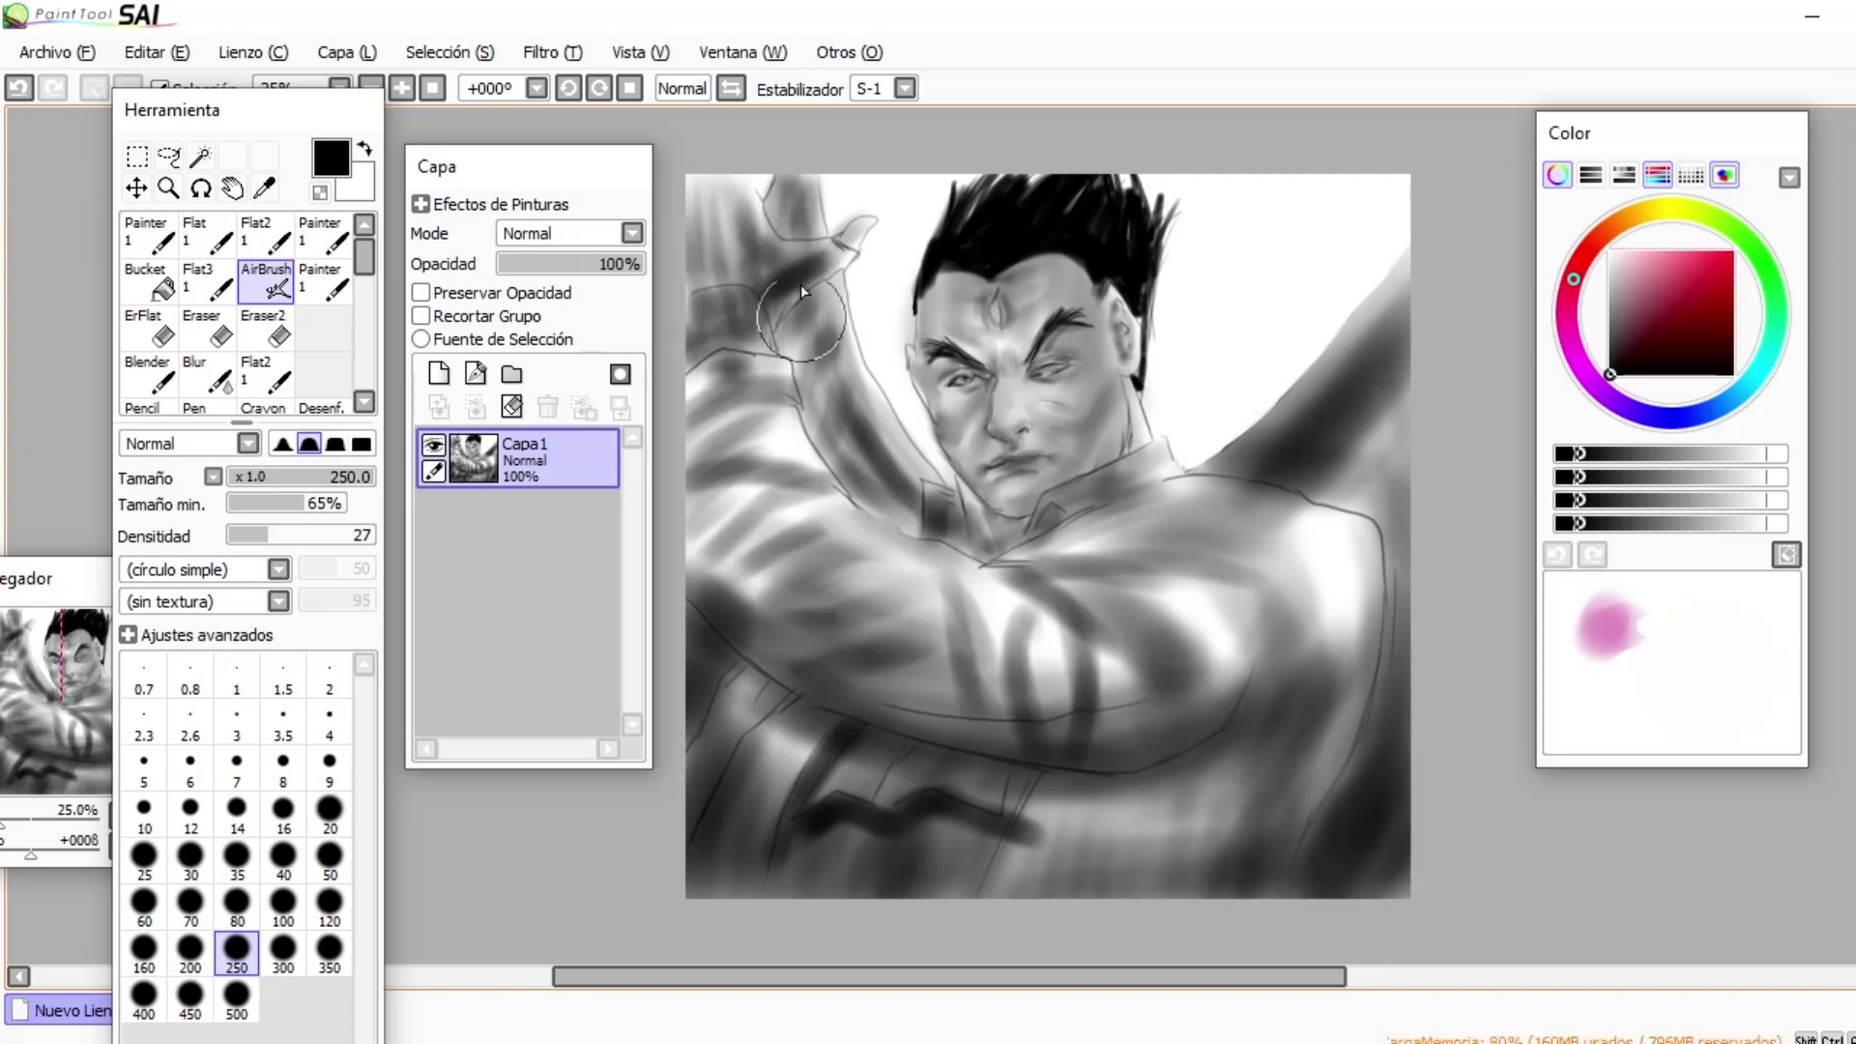
left_click_drag(611, 192, 491, 195)
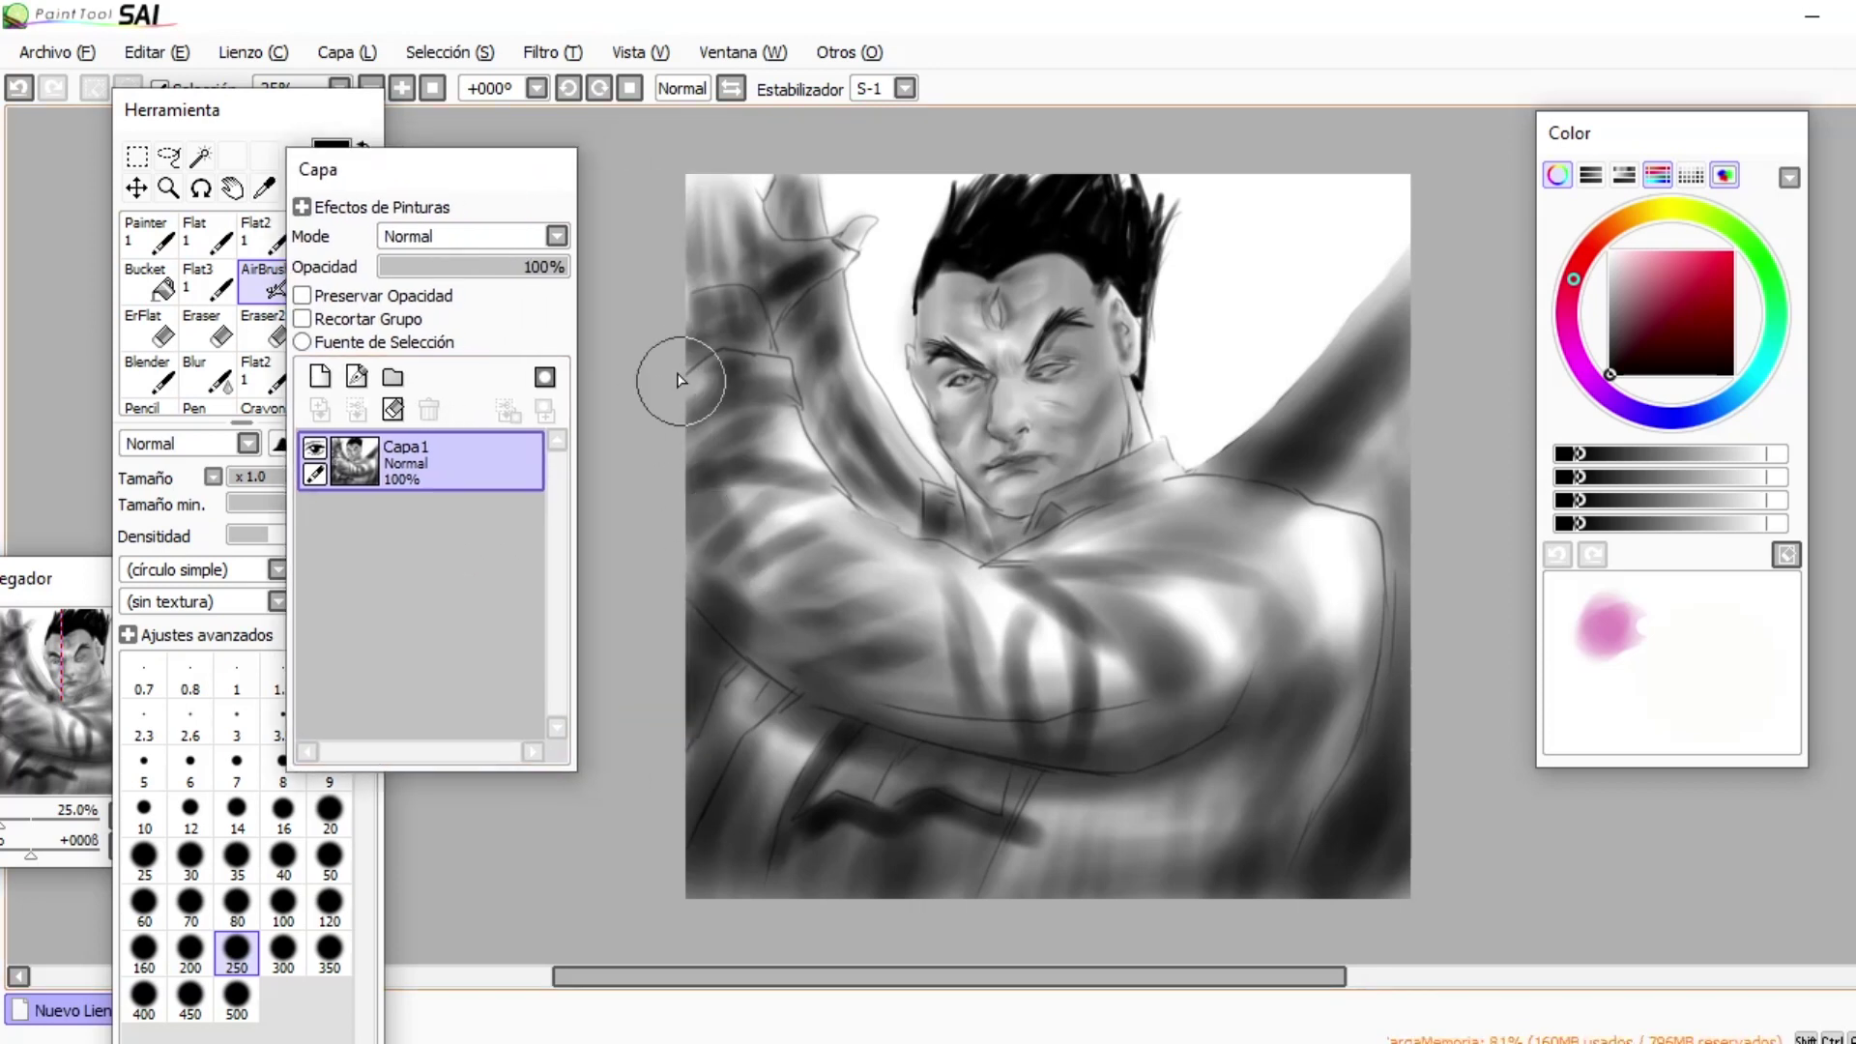
- Deepen the shadows on the crossed arm's sleeve and shoulder with AirBrush strokes at size 250
left_click_drag(786, 815, 788, 769)
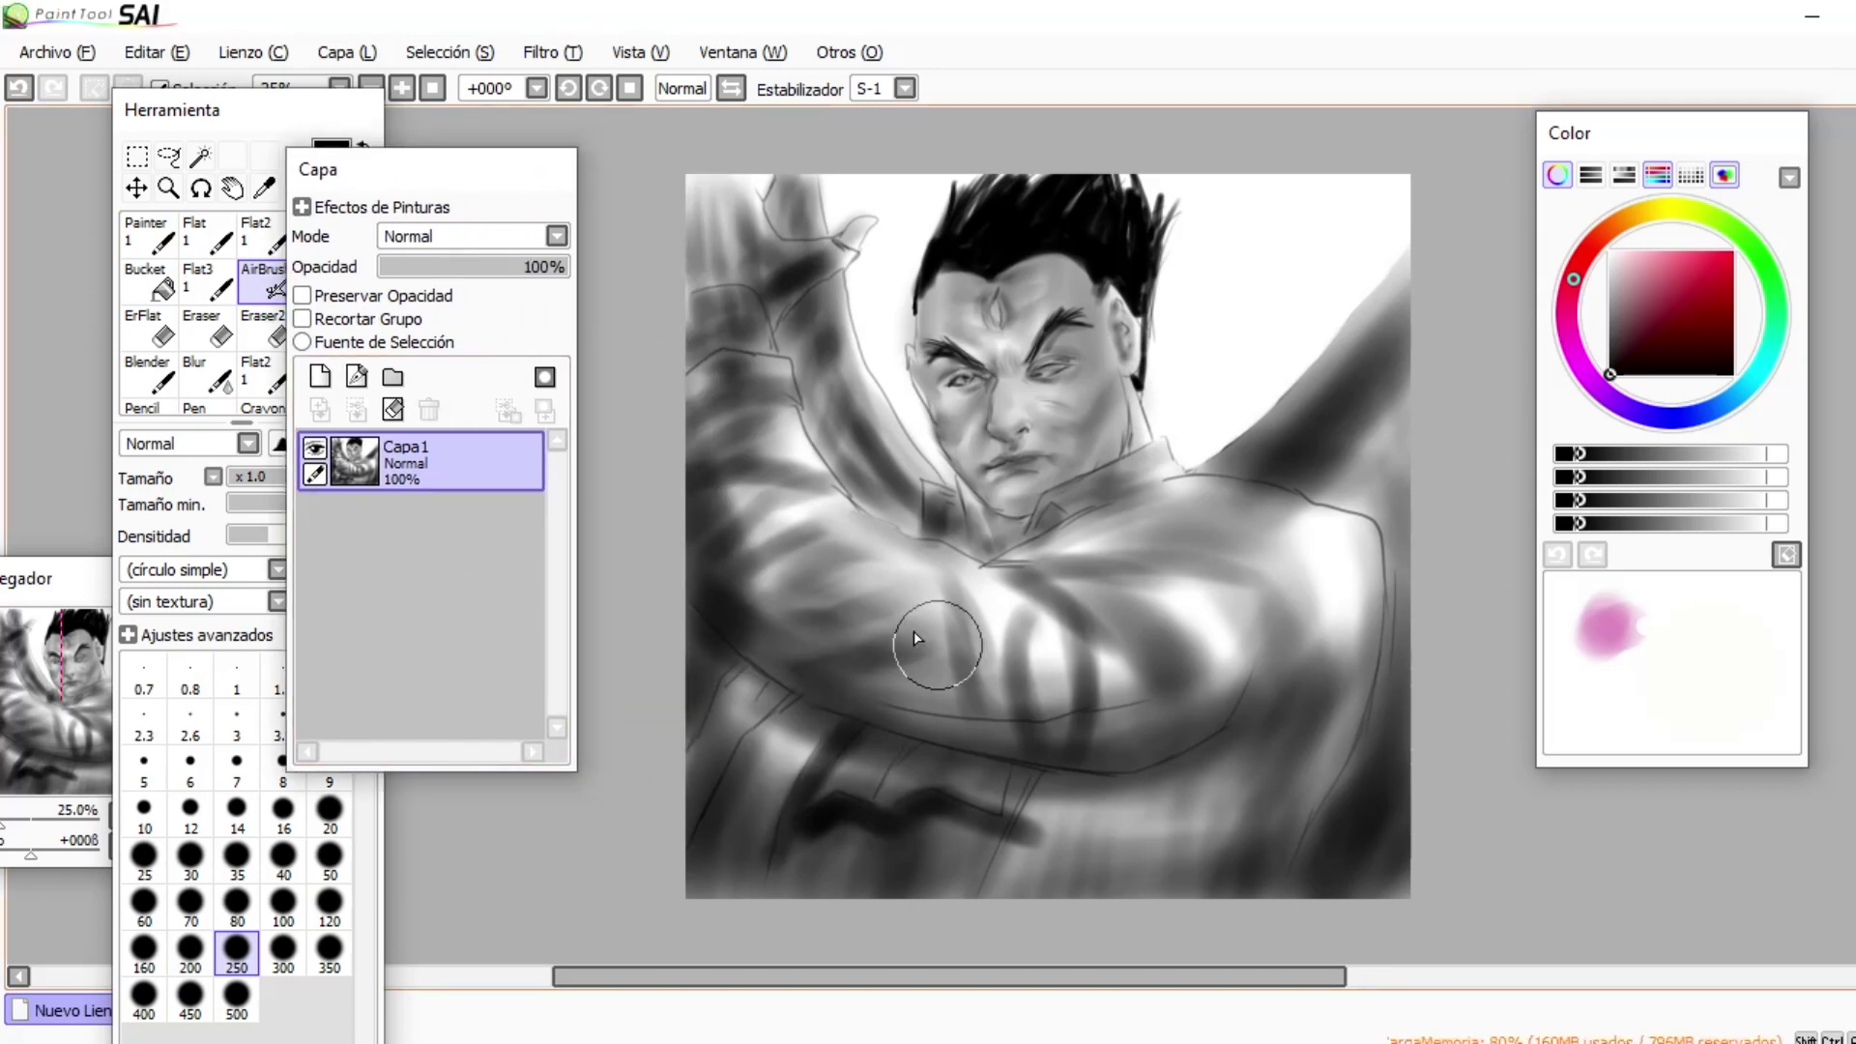
mouse_move(975, 632)
left_mouse_down()
mouse_move(1215, 687)
mouse_move(1350, 642)
mouse_move(1340, 772)
mouse_move(1202, 493)
mouse_move(1311, 496)
mouse_move(980, 563)
mouse_move(1039, 505)
mouse_move(990, 478)
left_mouse_up()
- Add a new layer in Luminosidad mode and set the AirBrush to pink at size 8
left_click(283, 815)
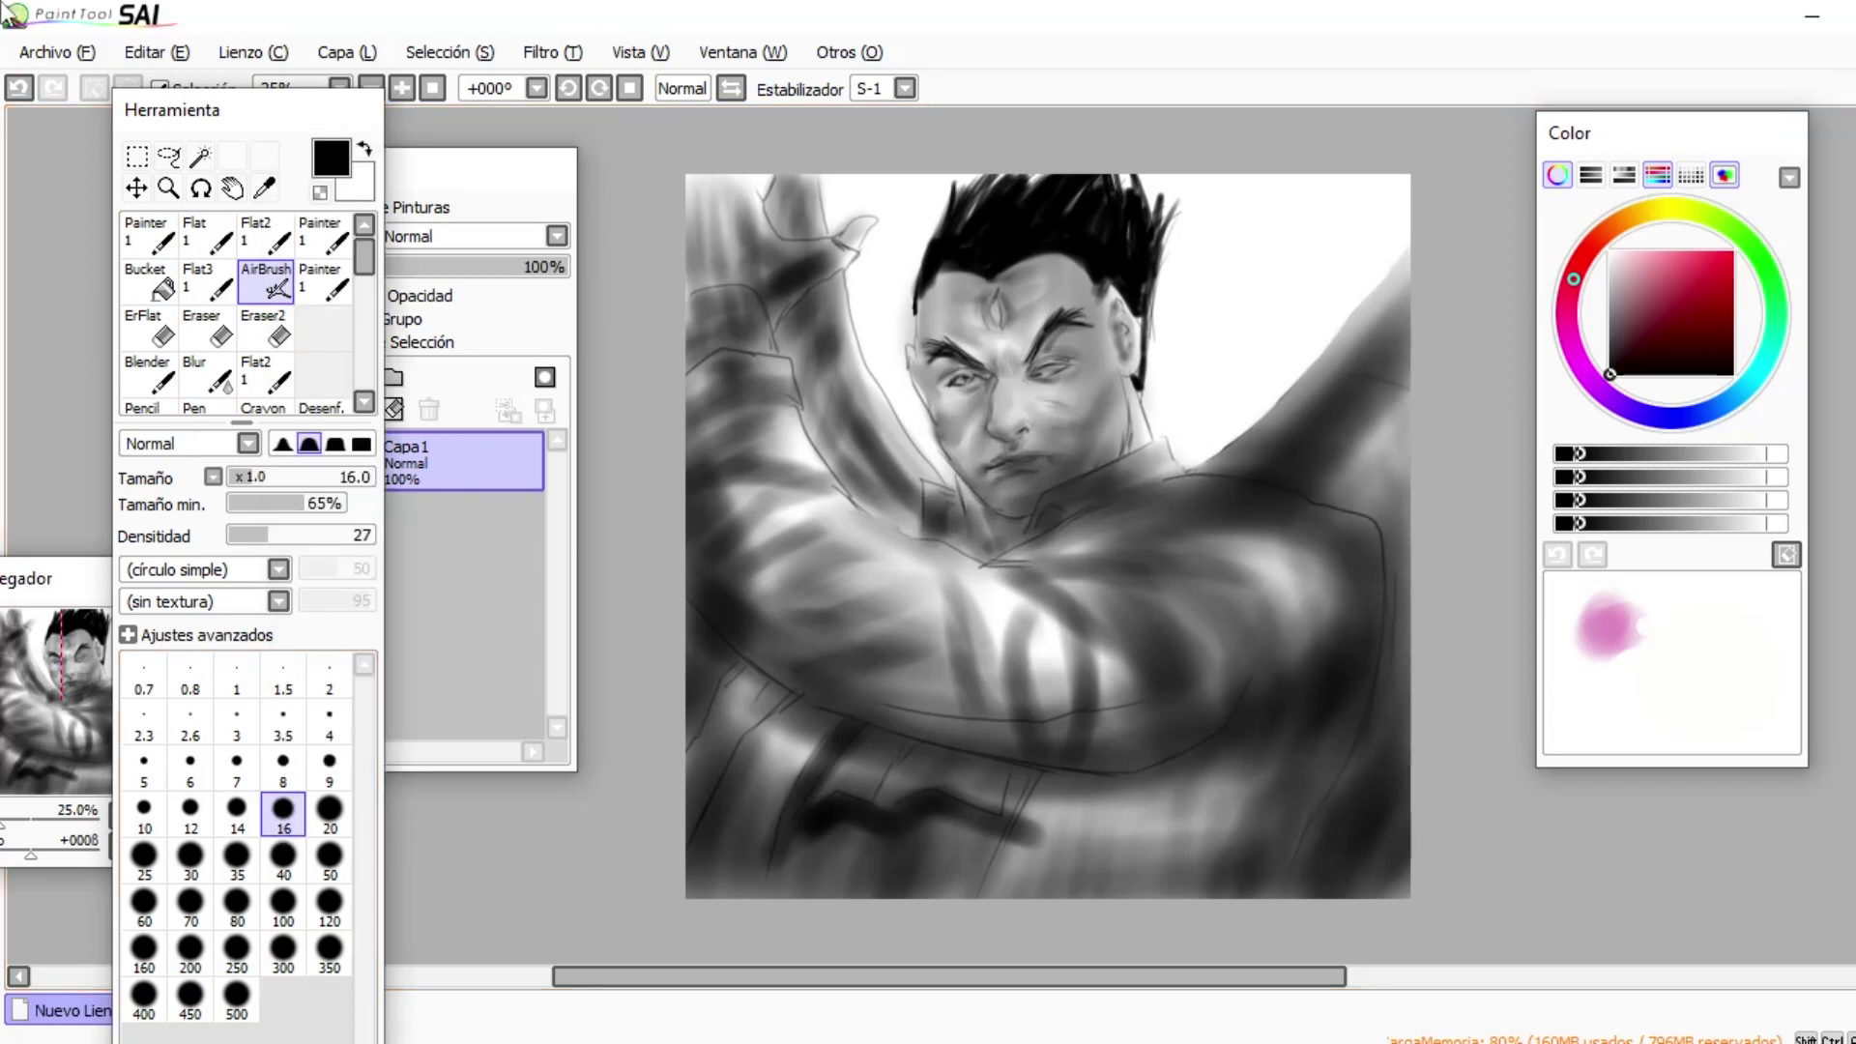
left_click(283, 762)
left_click(1692, 252)
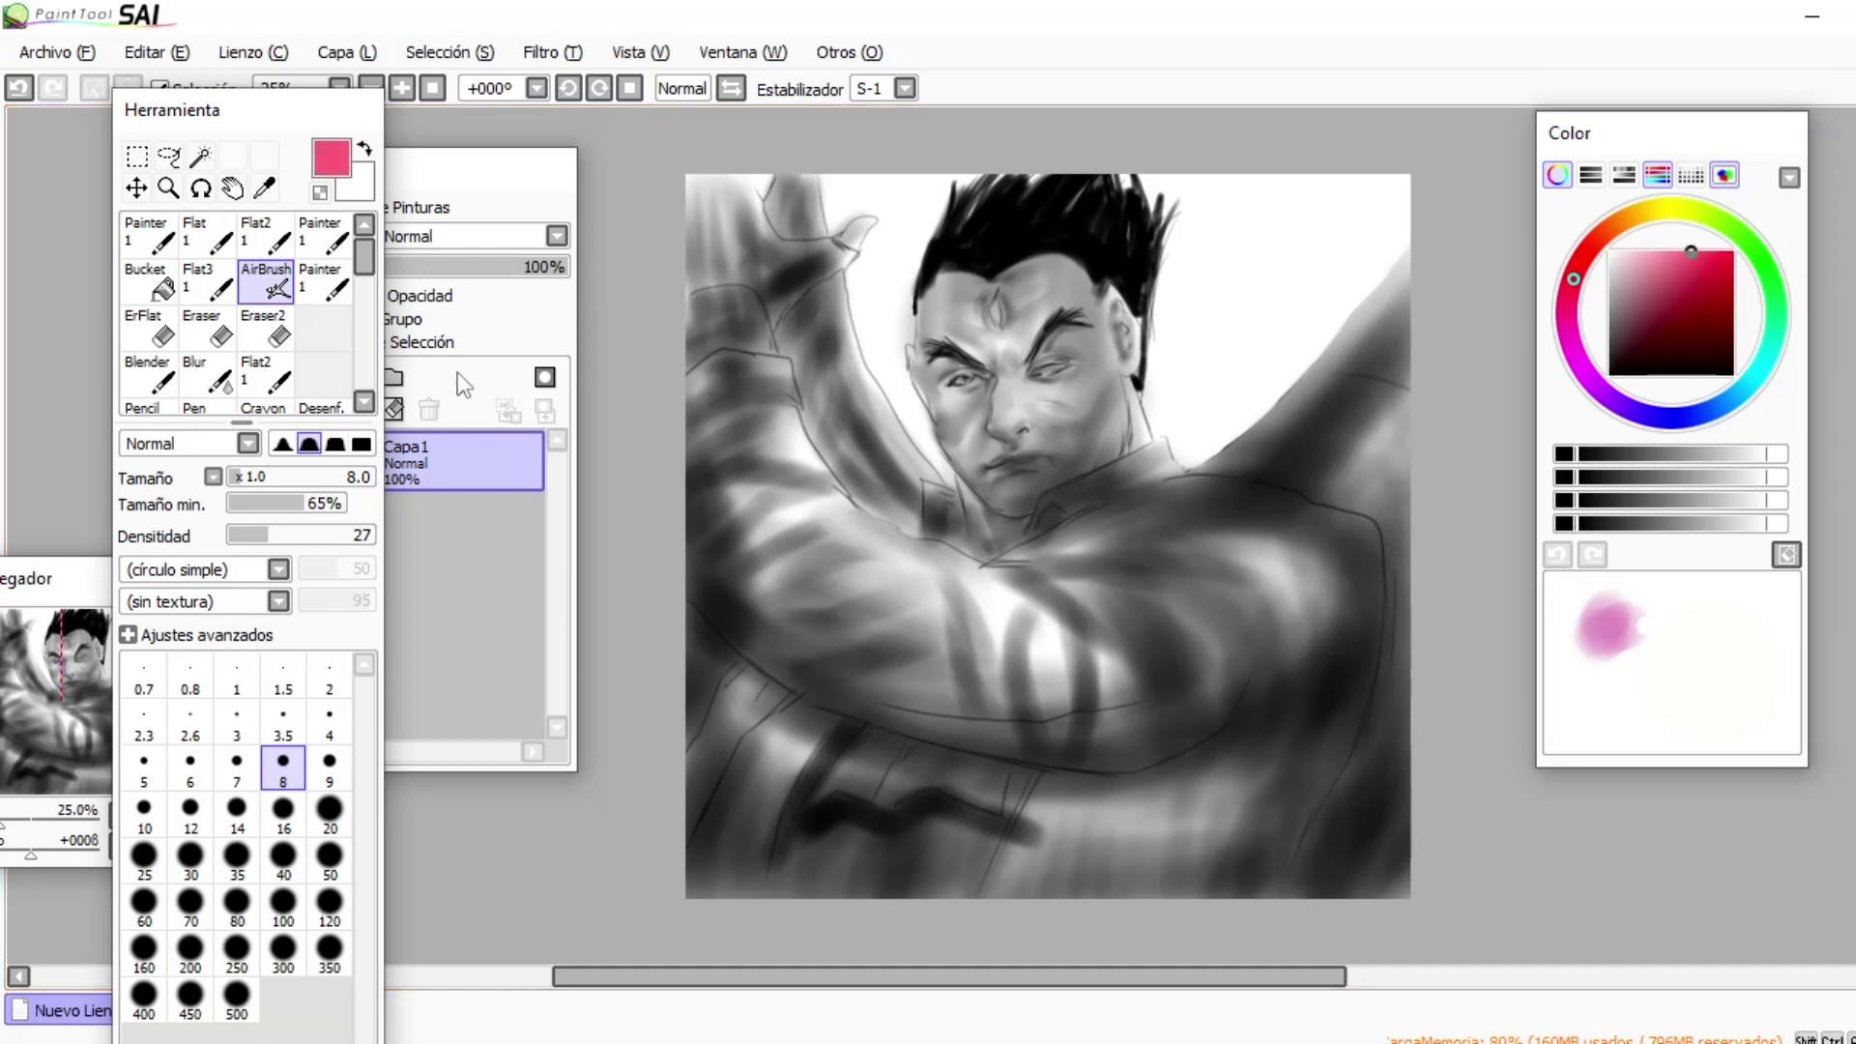
left_click(486, 344)
left_click(356, 374)
left_click(592, 235)
left_click(463, 347)
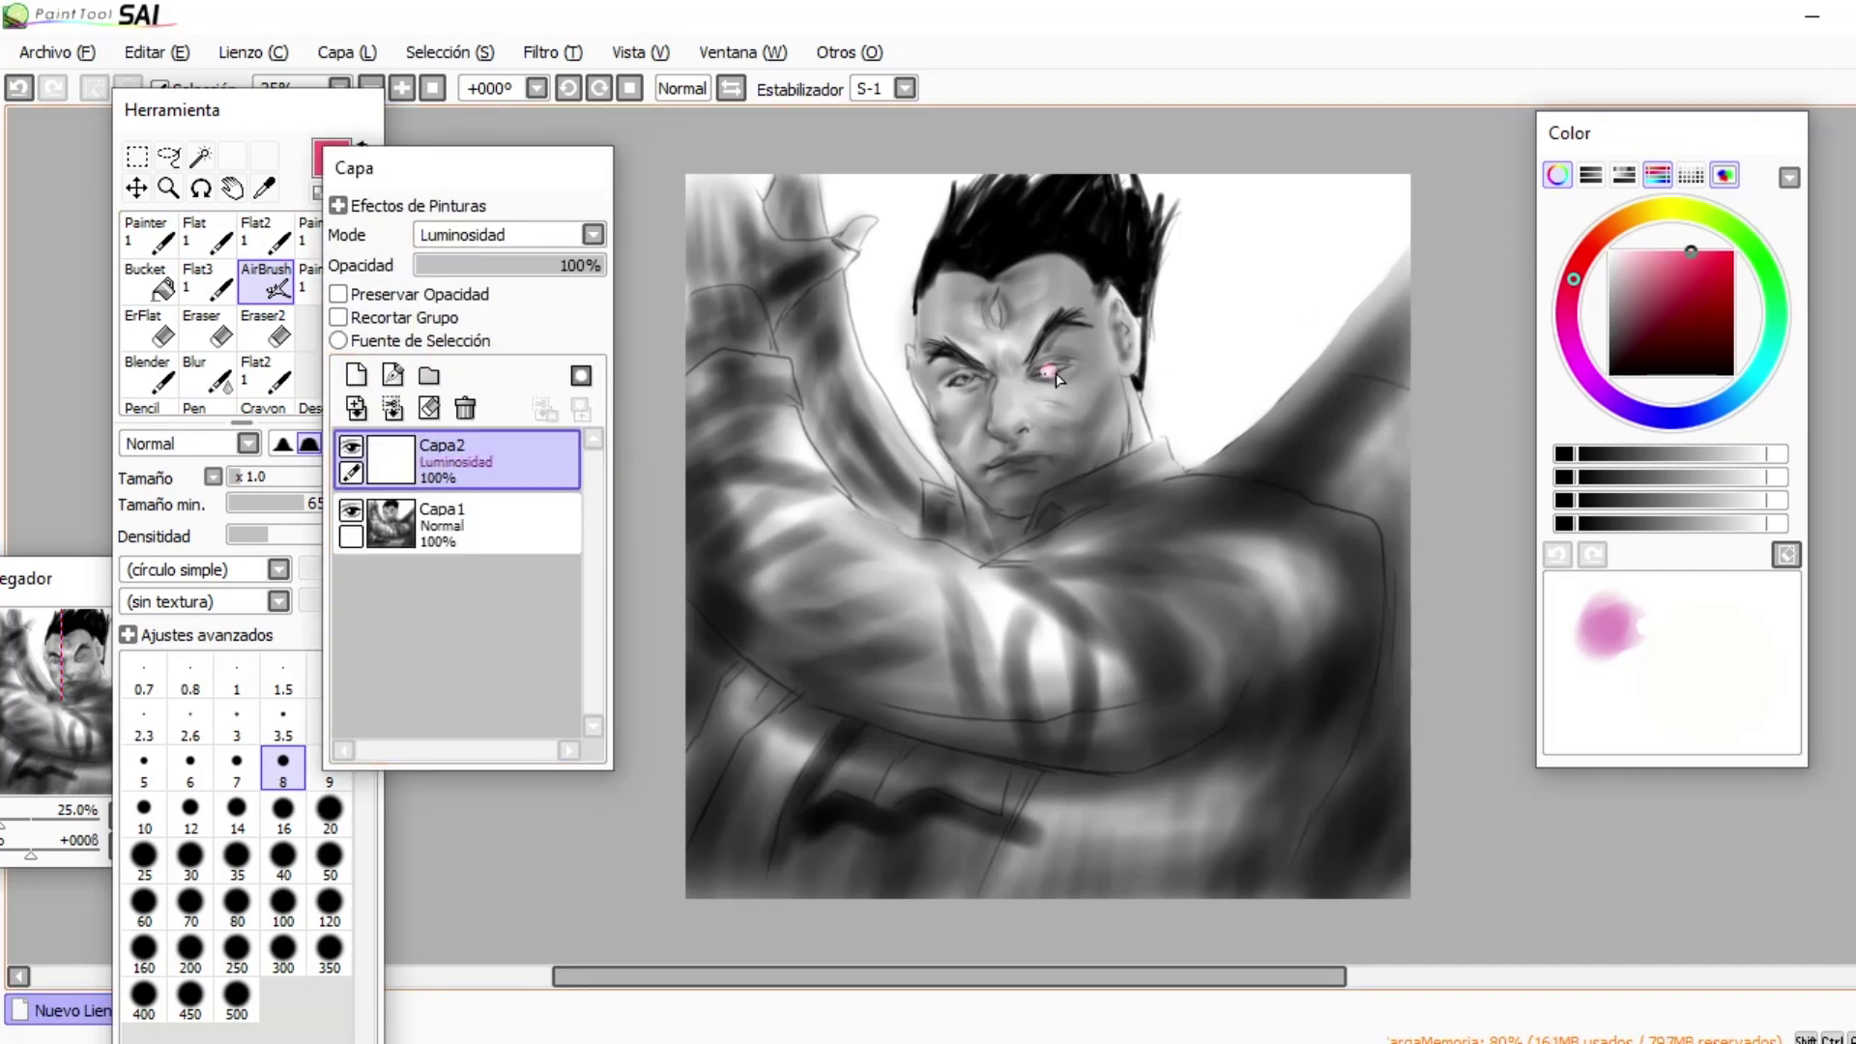
- Build up a pink glow on and around one eye with the AirBrush, softening it with Blur at size 30
left_click(195, 372)
left_click(284, 947)
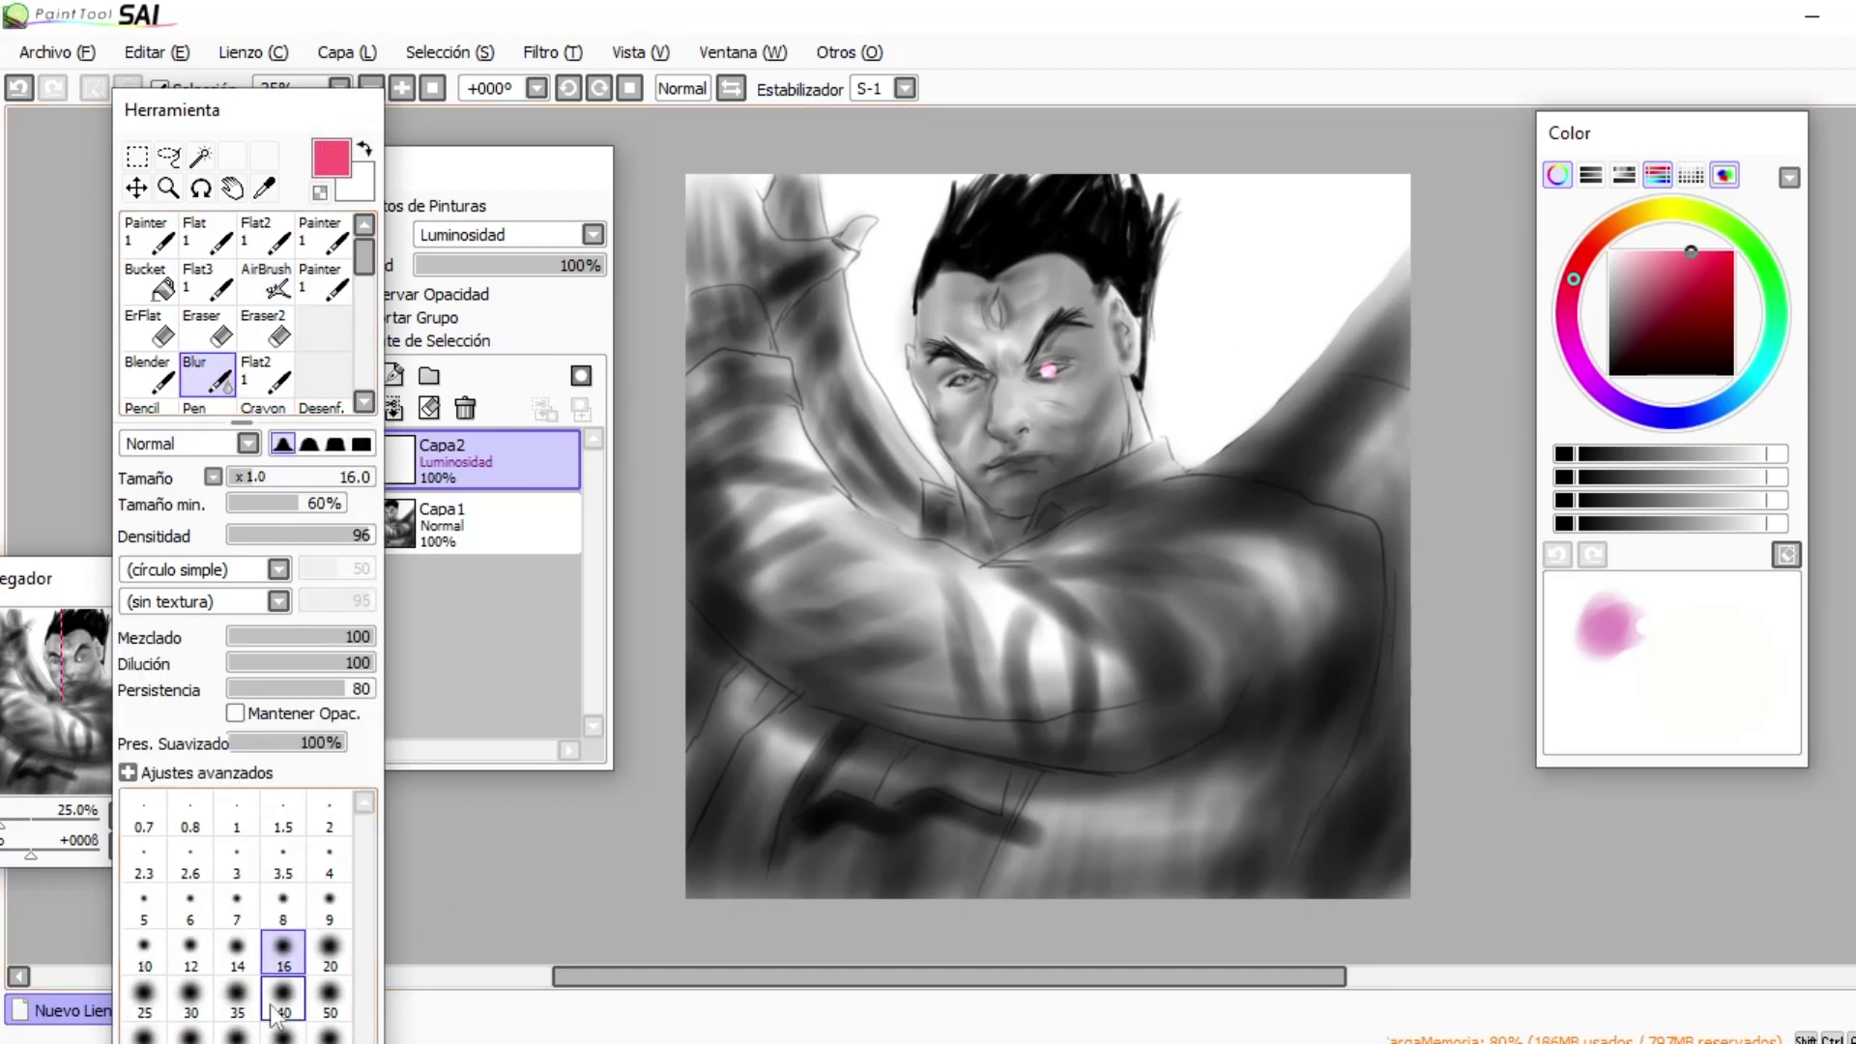
left_click(190, 996)
key("v")
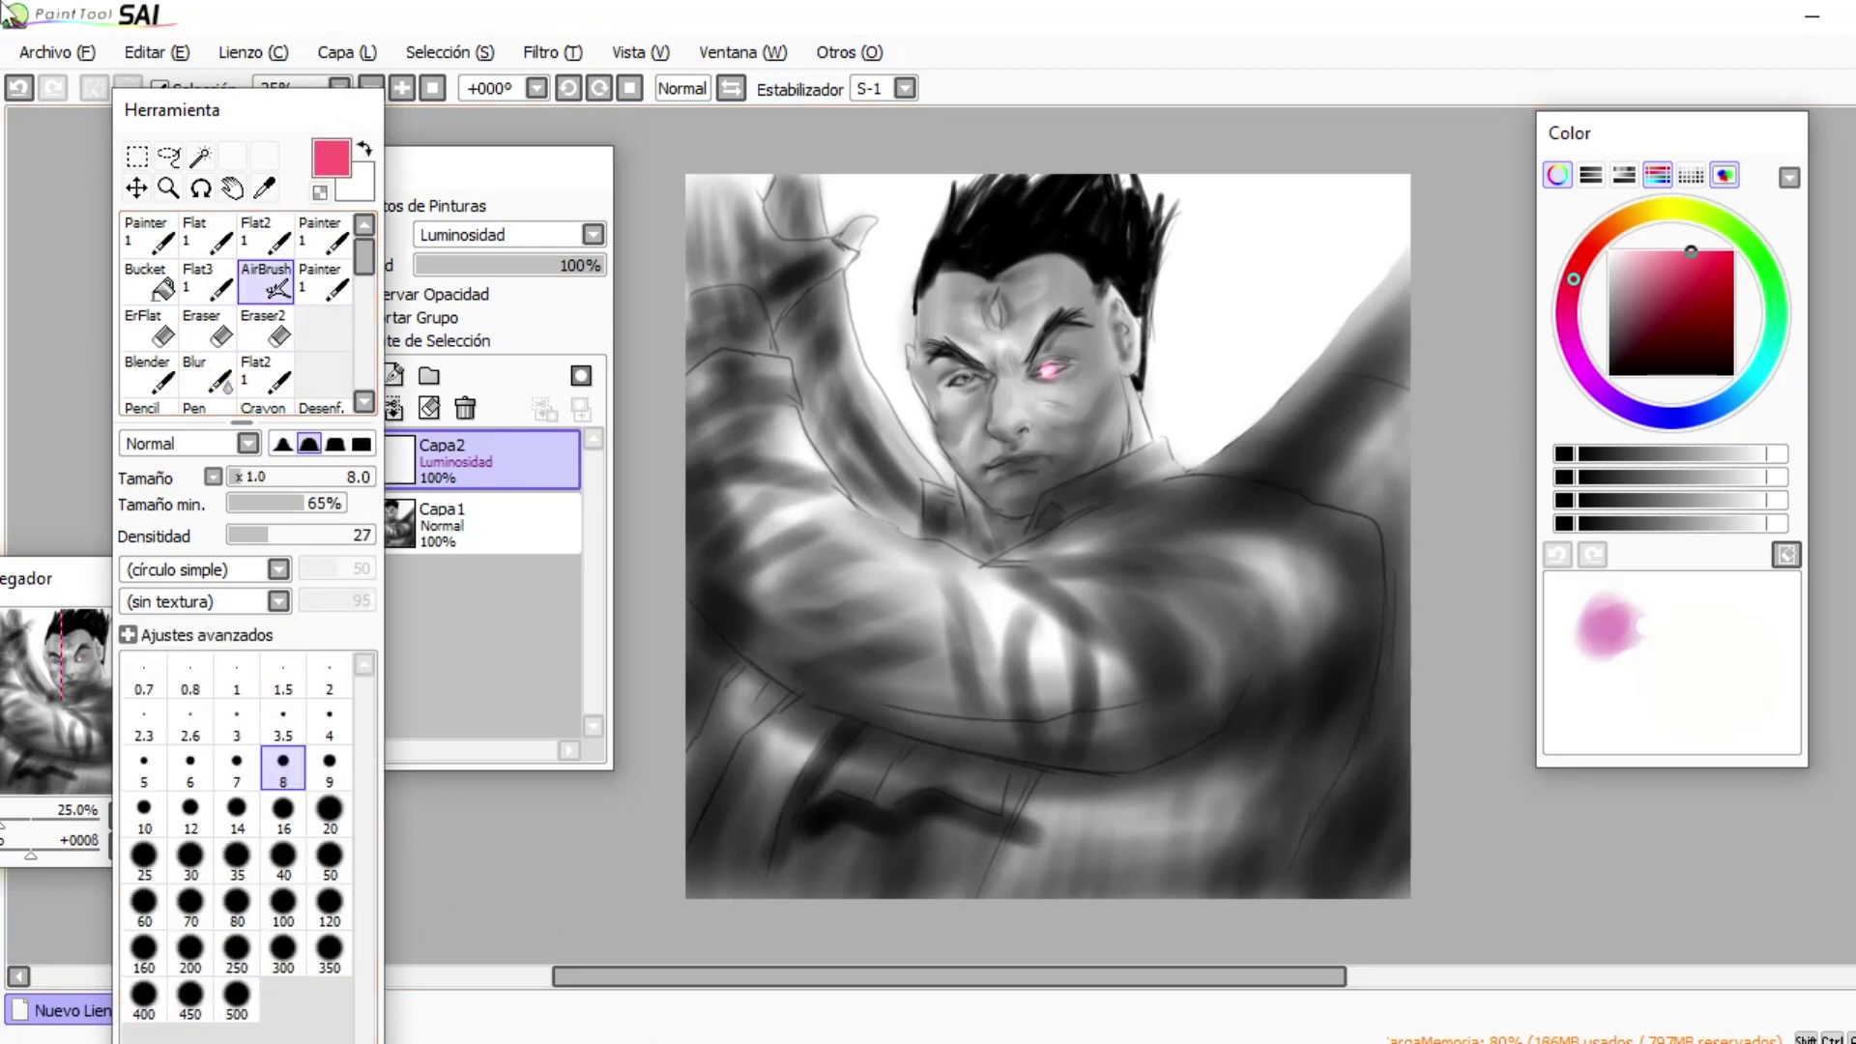
left_click_drag(1066, 339, 1083, 350)
left_click(199, 374)
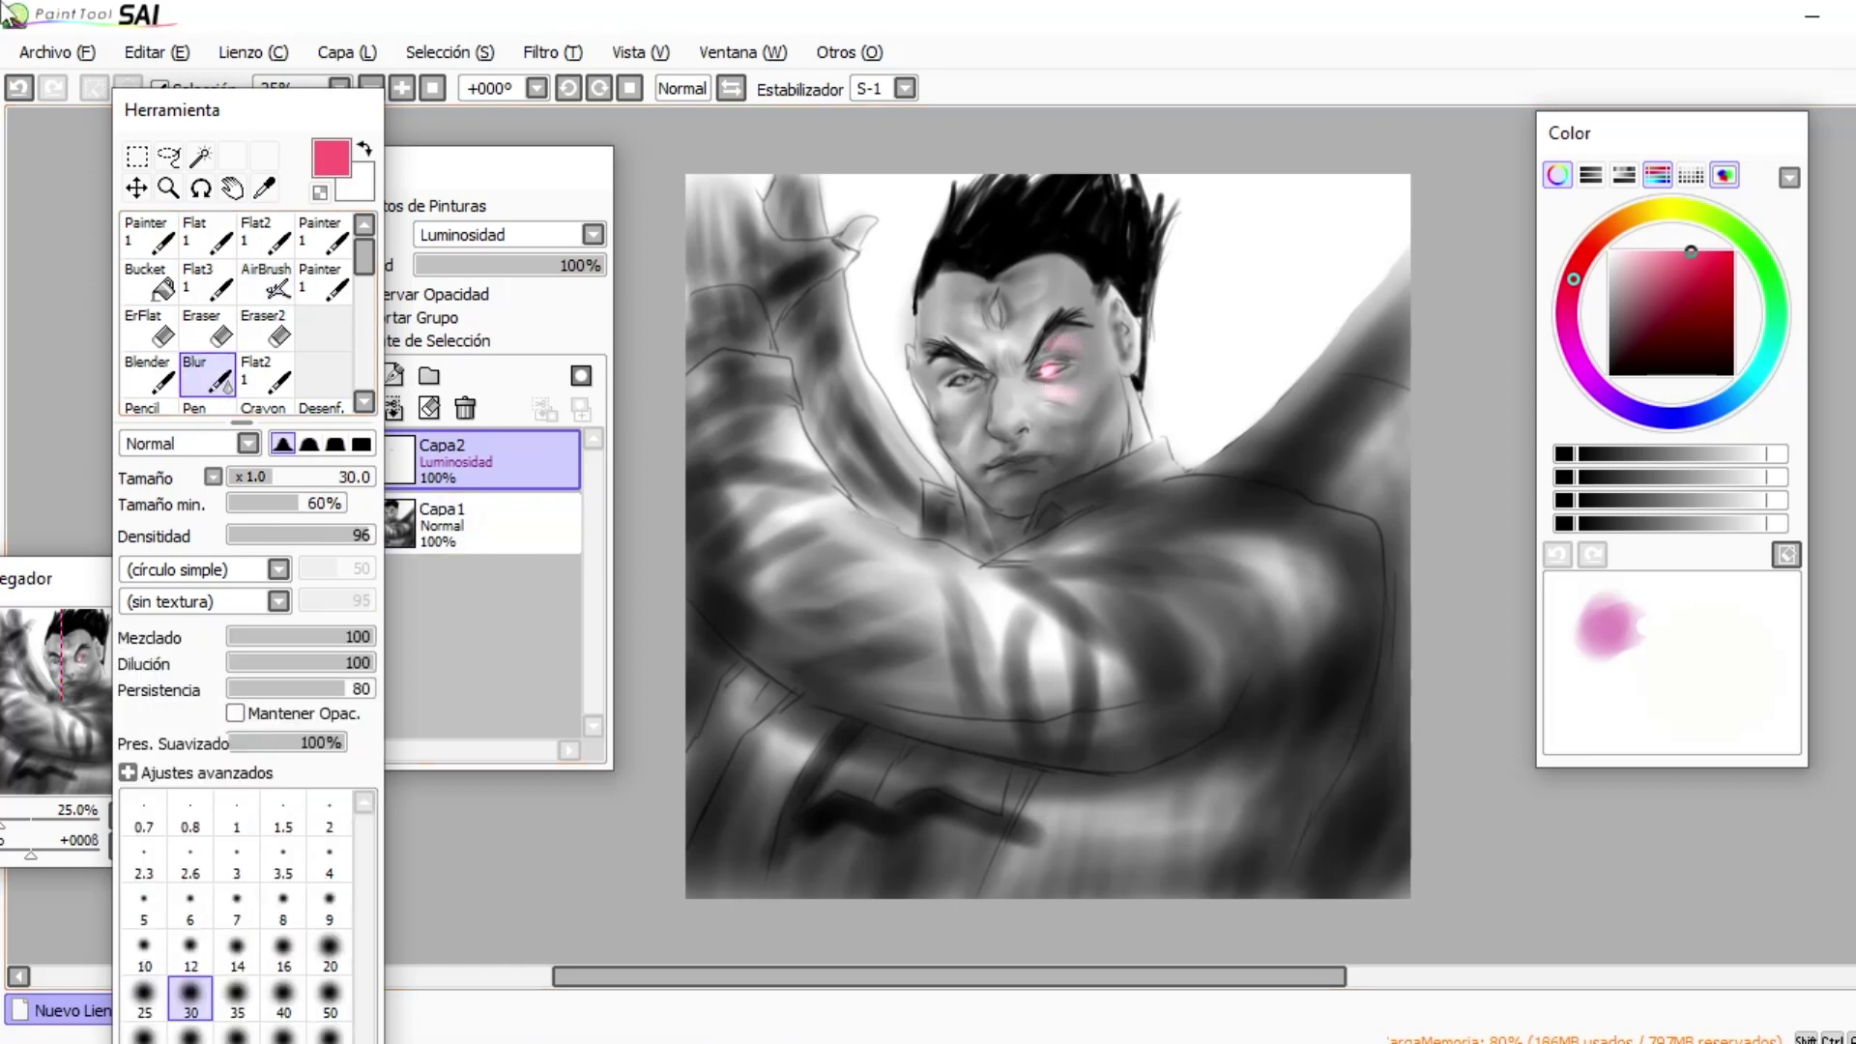
- Add a new Normal layer above the glow layer and choose a dark red colour
left_click(591, 237)
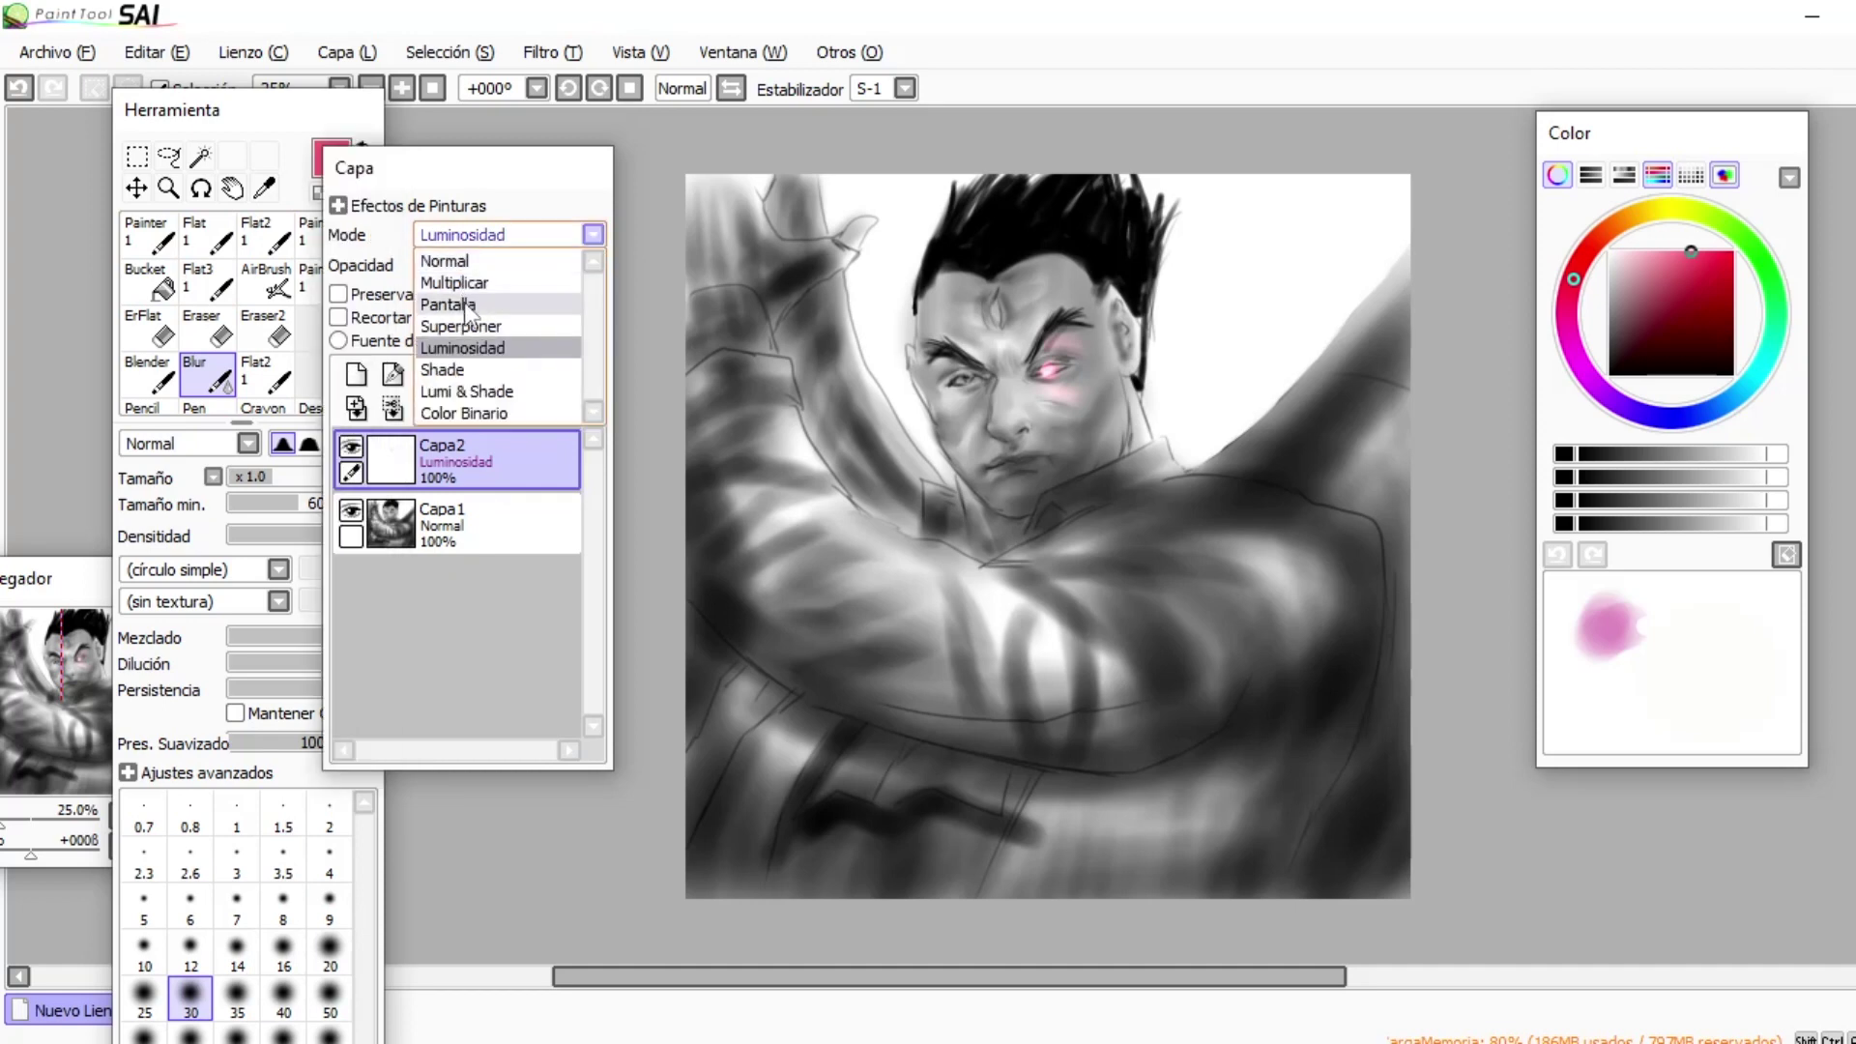
left_click(469, 345)
left_click(357, 375)
left_click(1688, 320)
left_click_drag(1688, 320, 1674, 340)
left_click(272, 286)
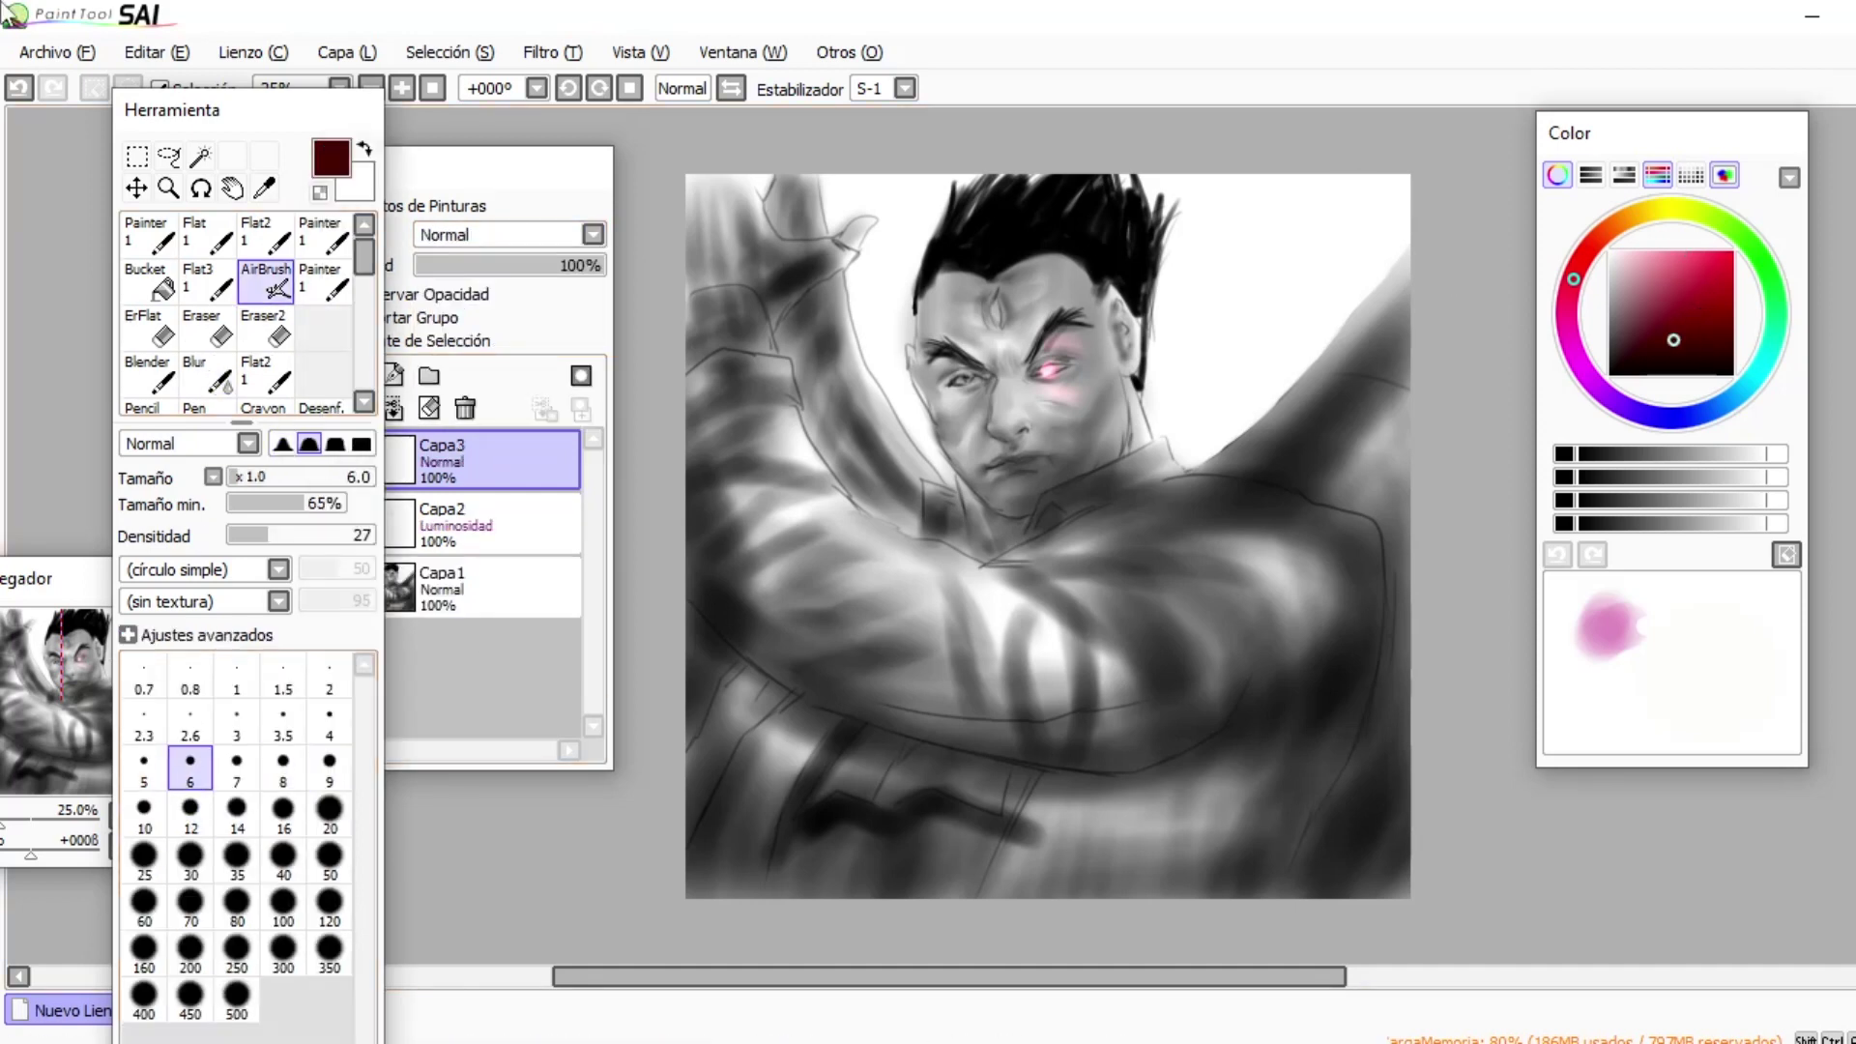
left_click_drag(1246, 390, 1120, 411)
left_click(150, 237)
left_click_drag(1243, 397, 1047, 408)
key("ctrl+z")
key("ctrl+z")
- Paint dark red ribbons beside the face and across the raised arm, chest and far shoulder with Flat2 at size 80
left_click(268, 238)
left_click_drag(1246, 414, 1133, 402)
left_click_drag(1257, 392, 1056, 421)
left_click_drag(925, 419, 825, 371)
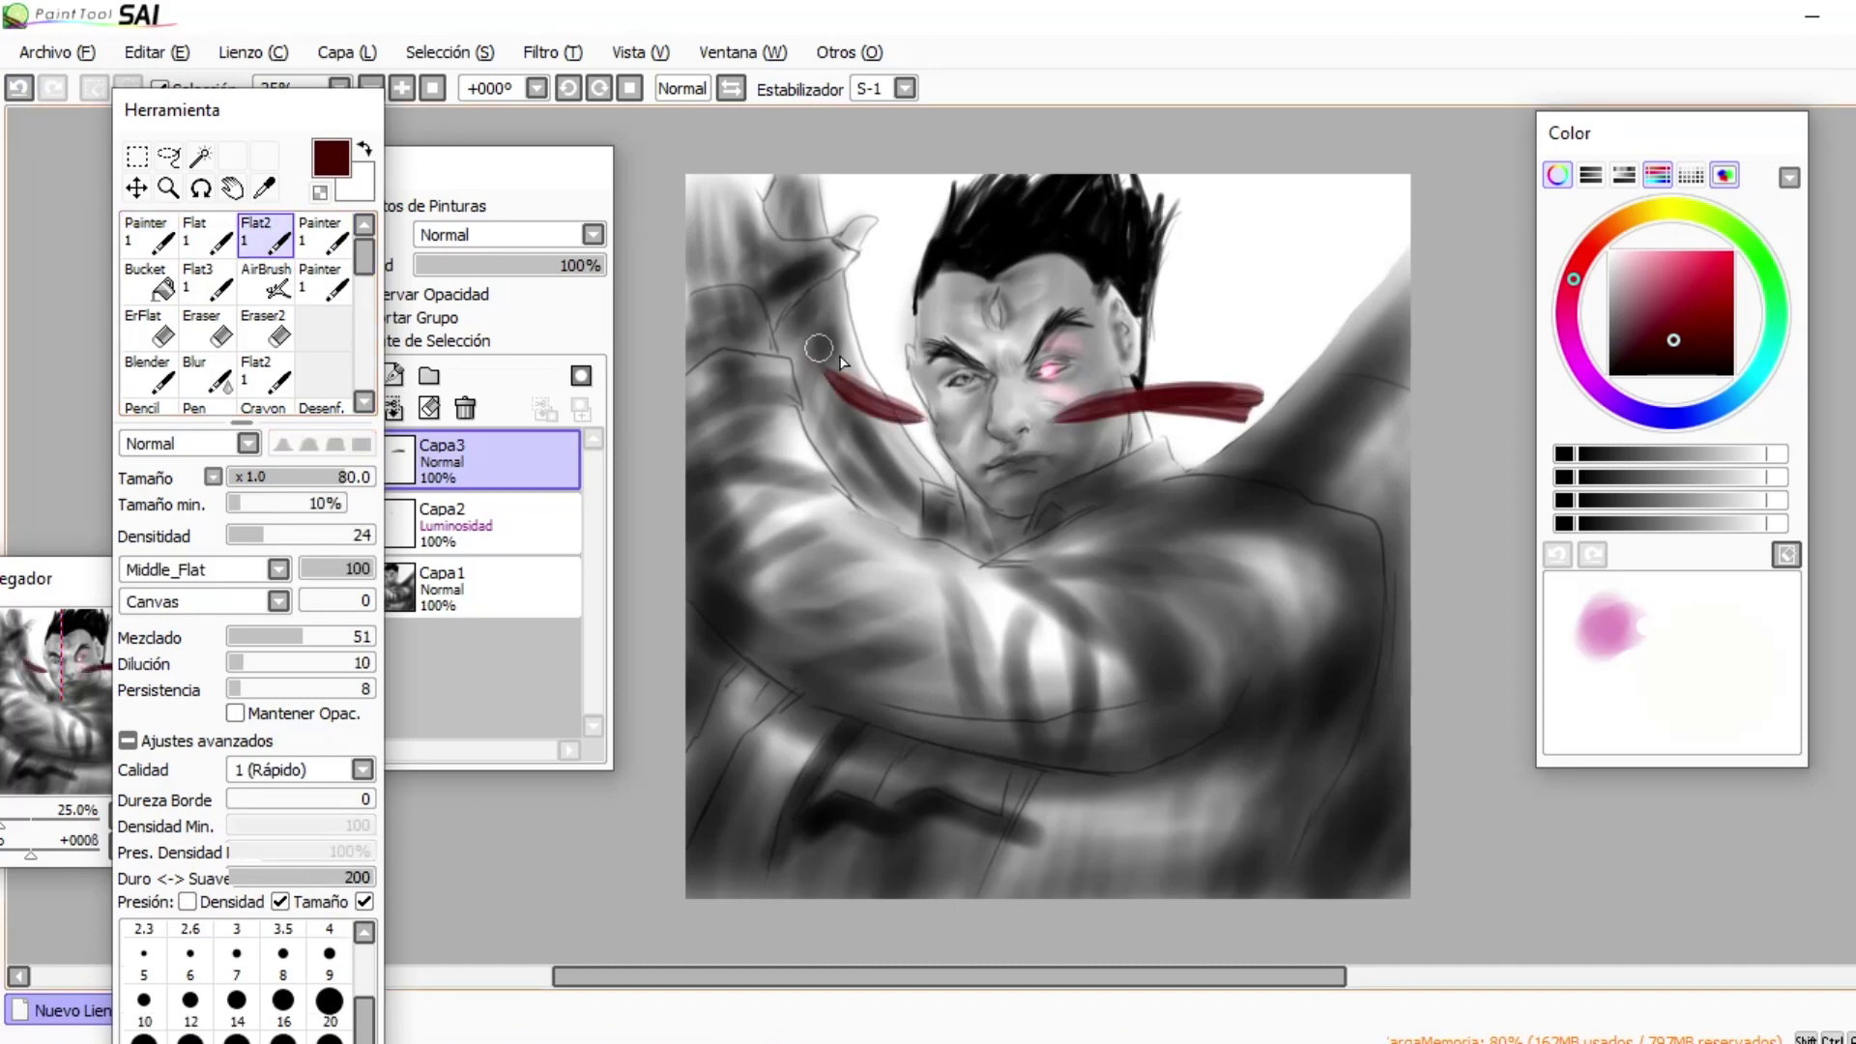
mouse_move(720, 226)
left_mouse_down()
mouse_move(840, 176)
mouse_move(695, 288)
left_mouse_up()
left_click_drag(1108, 609, 1399, 612)
left_click_drag(1284, 645, 1409, 714)
mouse_move(1409, 762)
left_mouse_down()
mouse_move(1288, 669)
mouse_move(1395, 684)
left_mouse_up()
left_click_drag(1151, 622, 1048, 573)
left_click_drag(1373, 375, 1410, 366)
left_click_drag(1410, 275, 1192, 423)
left_click_drag(1186, 429, 1119, 456)
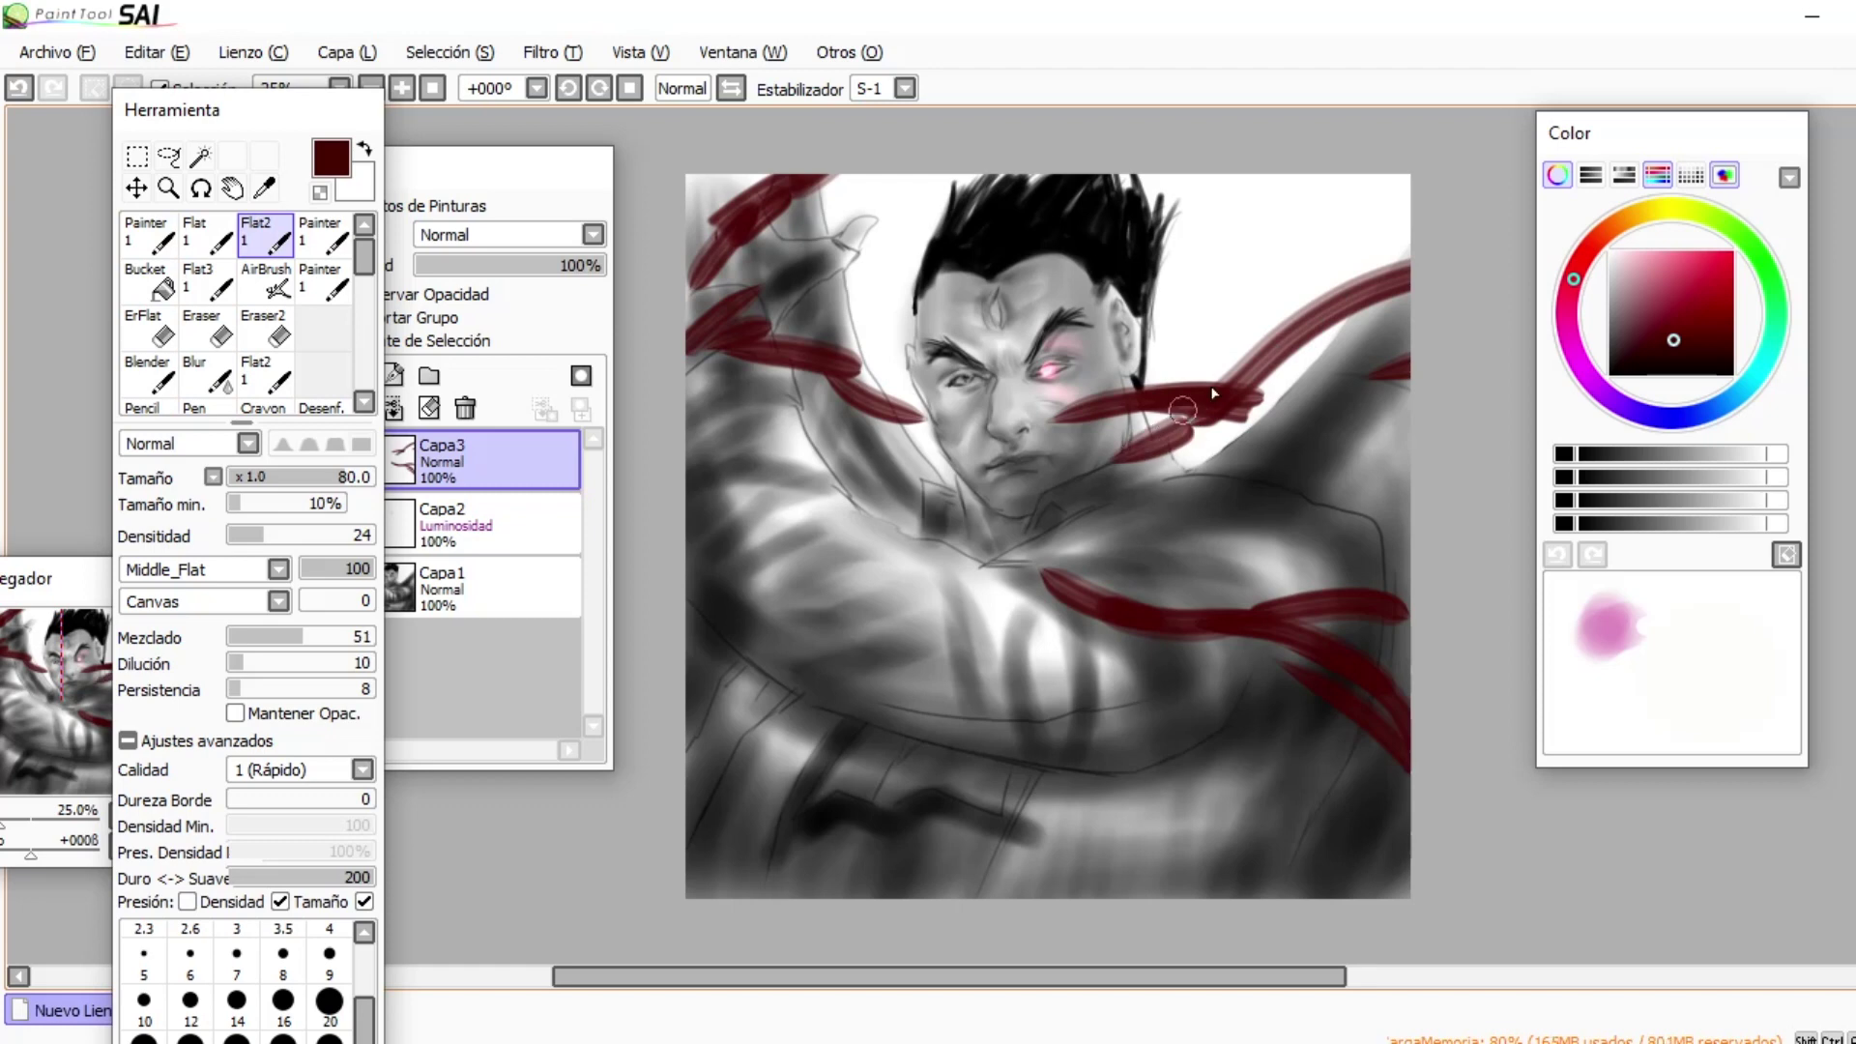
- Add more dark red ribbons over the white background, the near sleeve, the lower clothing and from the far shoulder to the collar
mouse_move(1411, 178)
left_mouse_down()
mouse_move(1247, 227)
mouse_move(1175, 290)
left_mouse_up()
left_click_drag(648, 759, 957, 646)
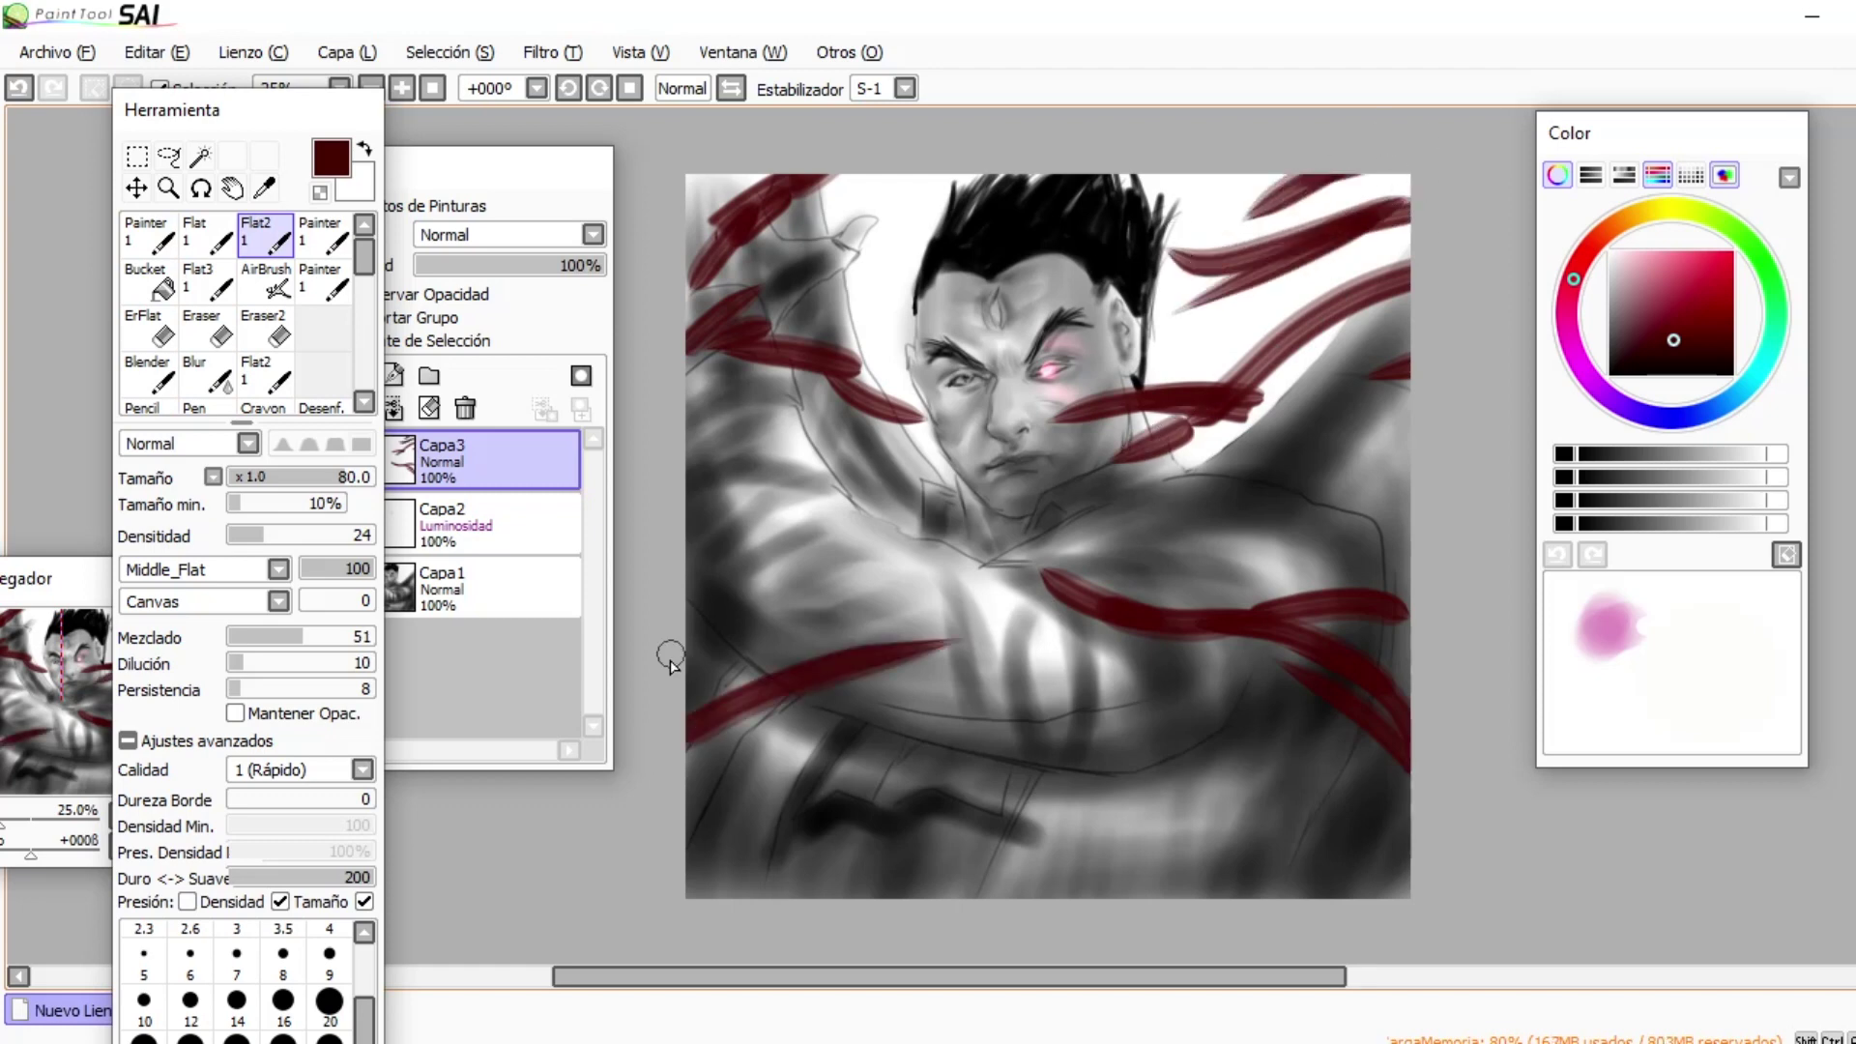
left_click_drag(691, 657, 803, 542)
left_click_drag(1033, 875, 1437, 877)
left_click_drag(744, 160, 716, 227)
left_click_drag(1412, 415, 1286, 484)
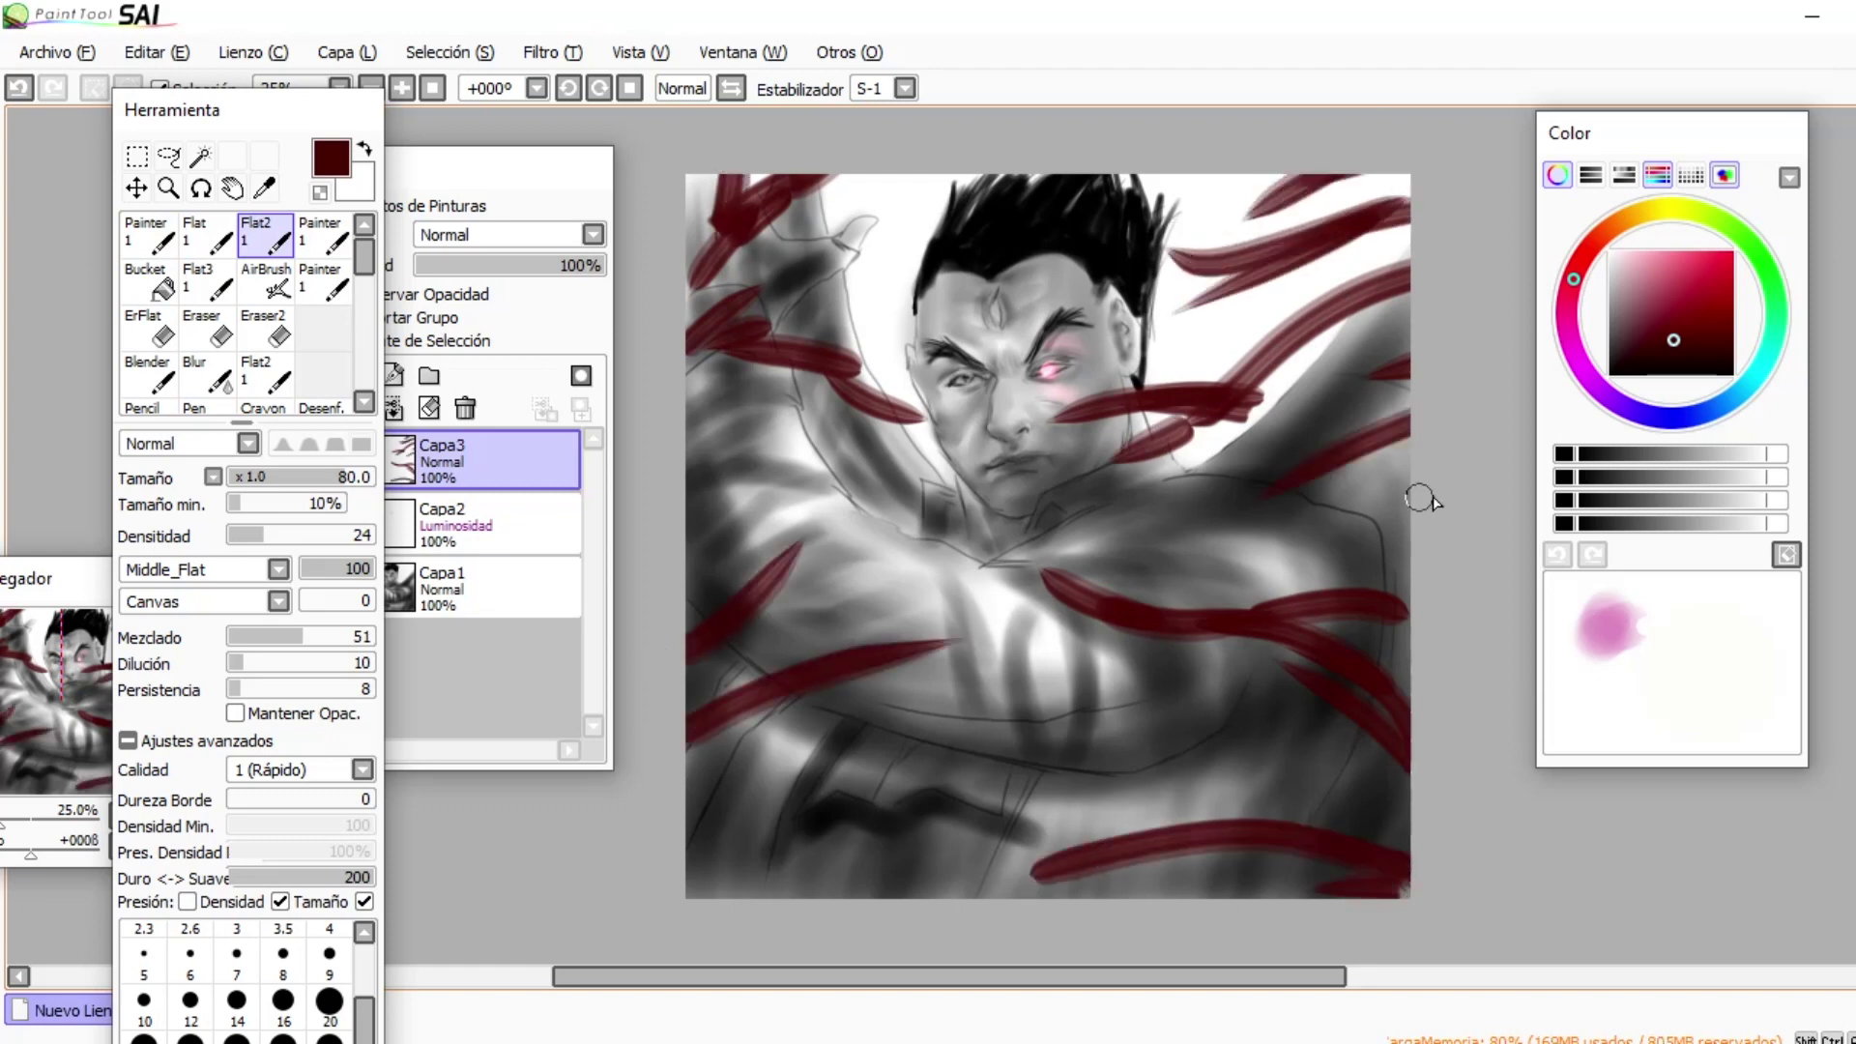
left_click_drag(1411, 527, 1189, 517)
left_click_drag(1180, 498, 1010, 577)
left_click(549, 52)
left_click(580, 84)
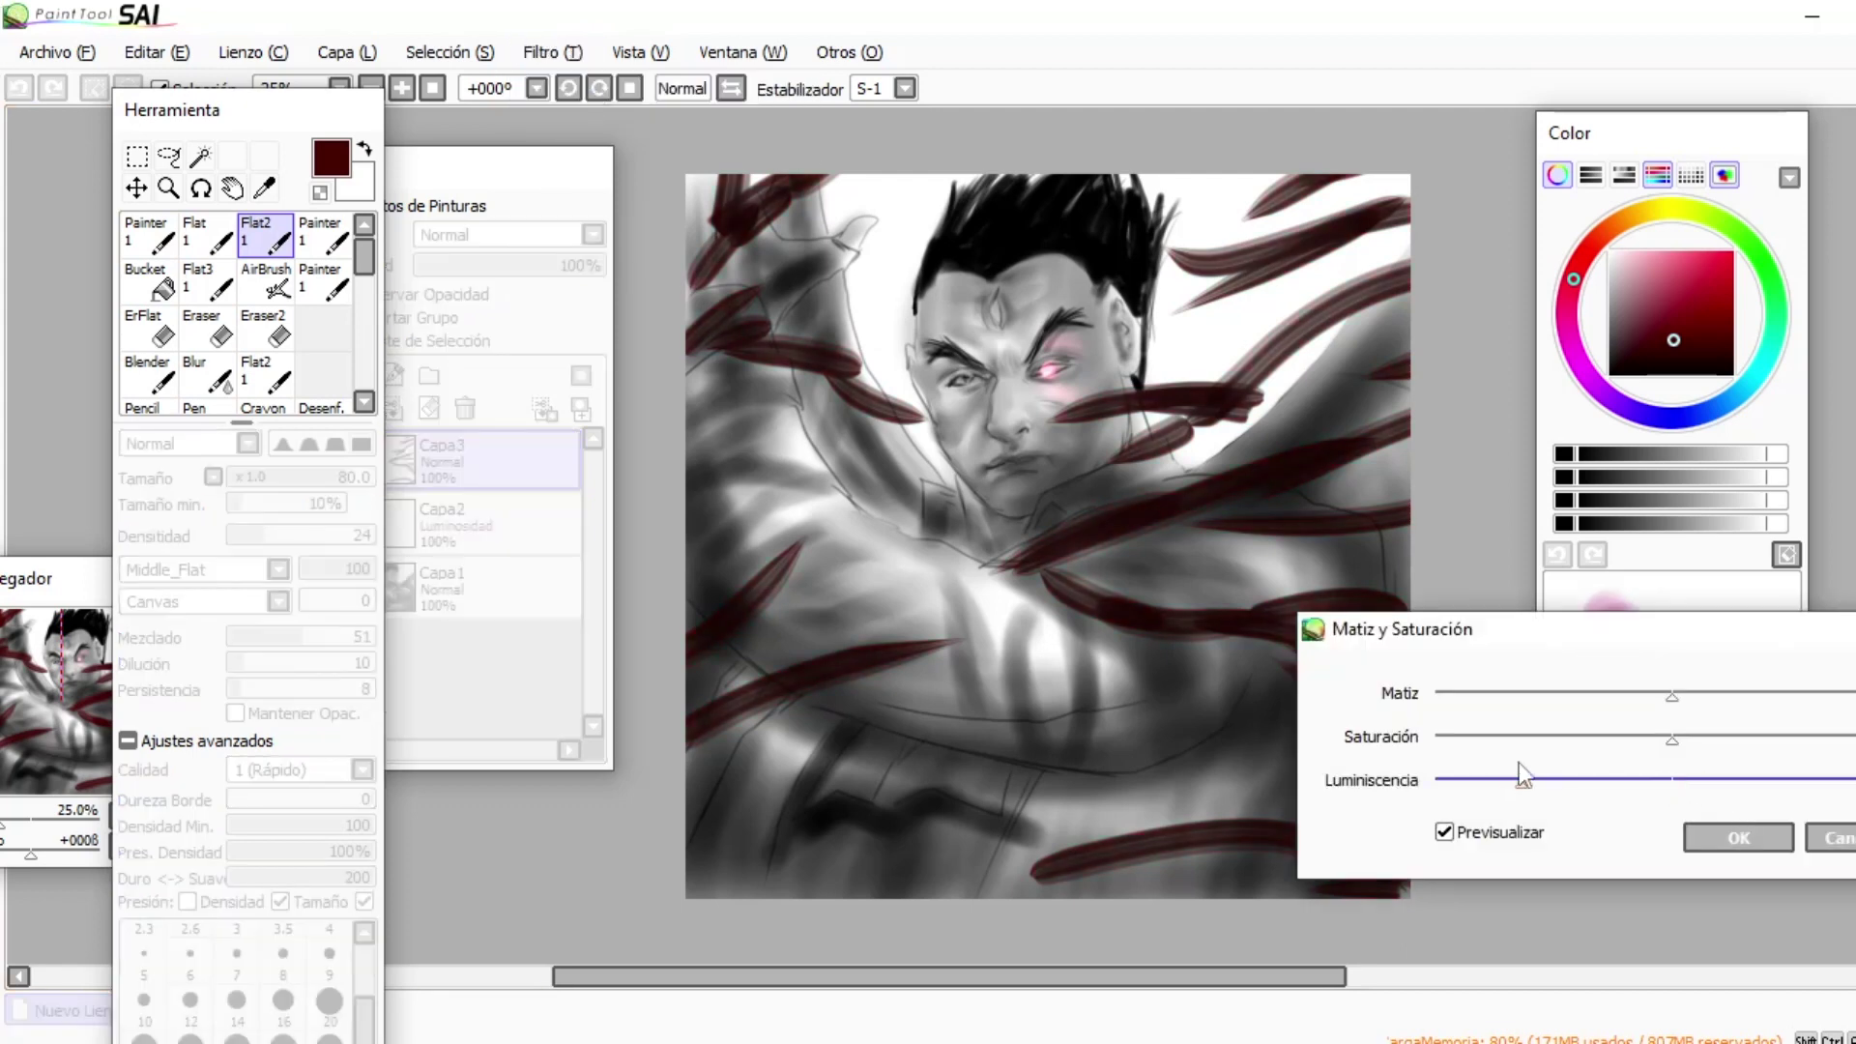
mouse_move(1437, 781)
left_mouse_down()
mouse_move(1754, 804)
mouse_move(1641, 807)
left_mouse_up()
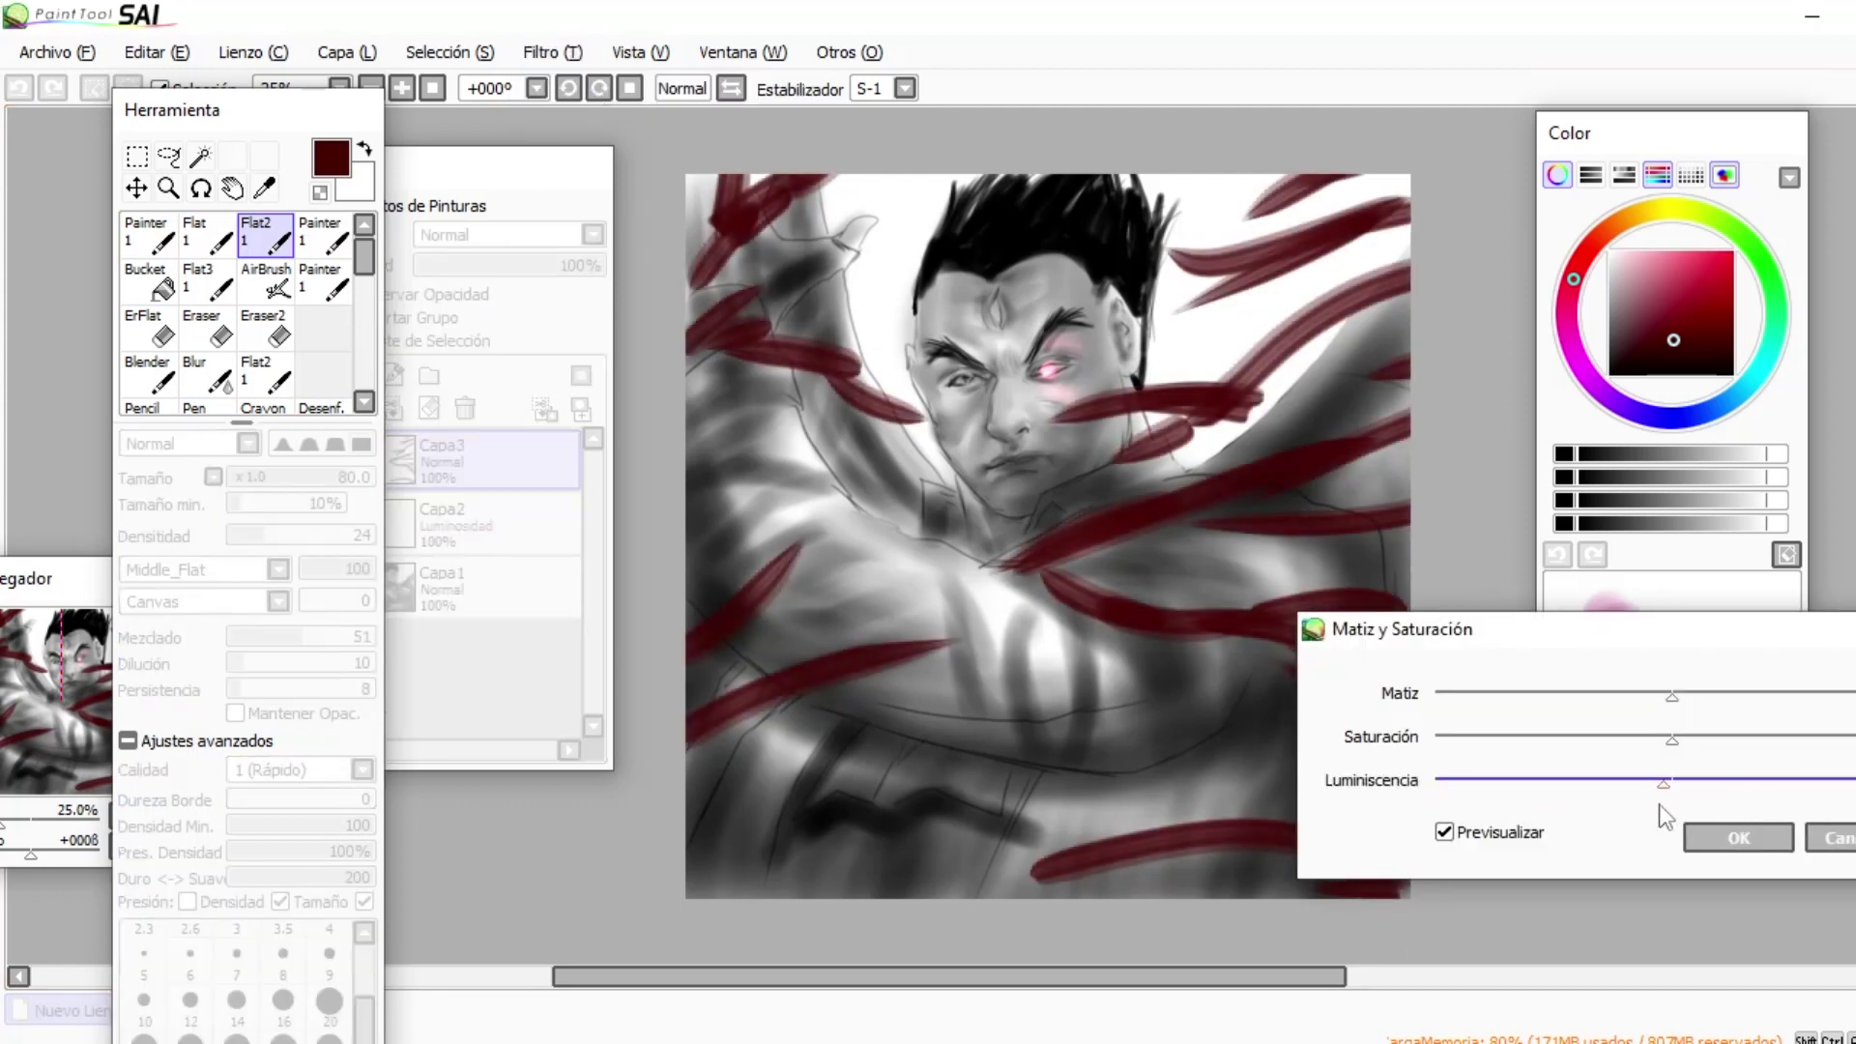
left_click_drag(1691, 704, 1657, 718)
left_click(1834, 839)
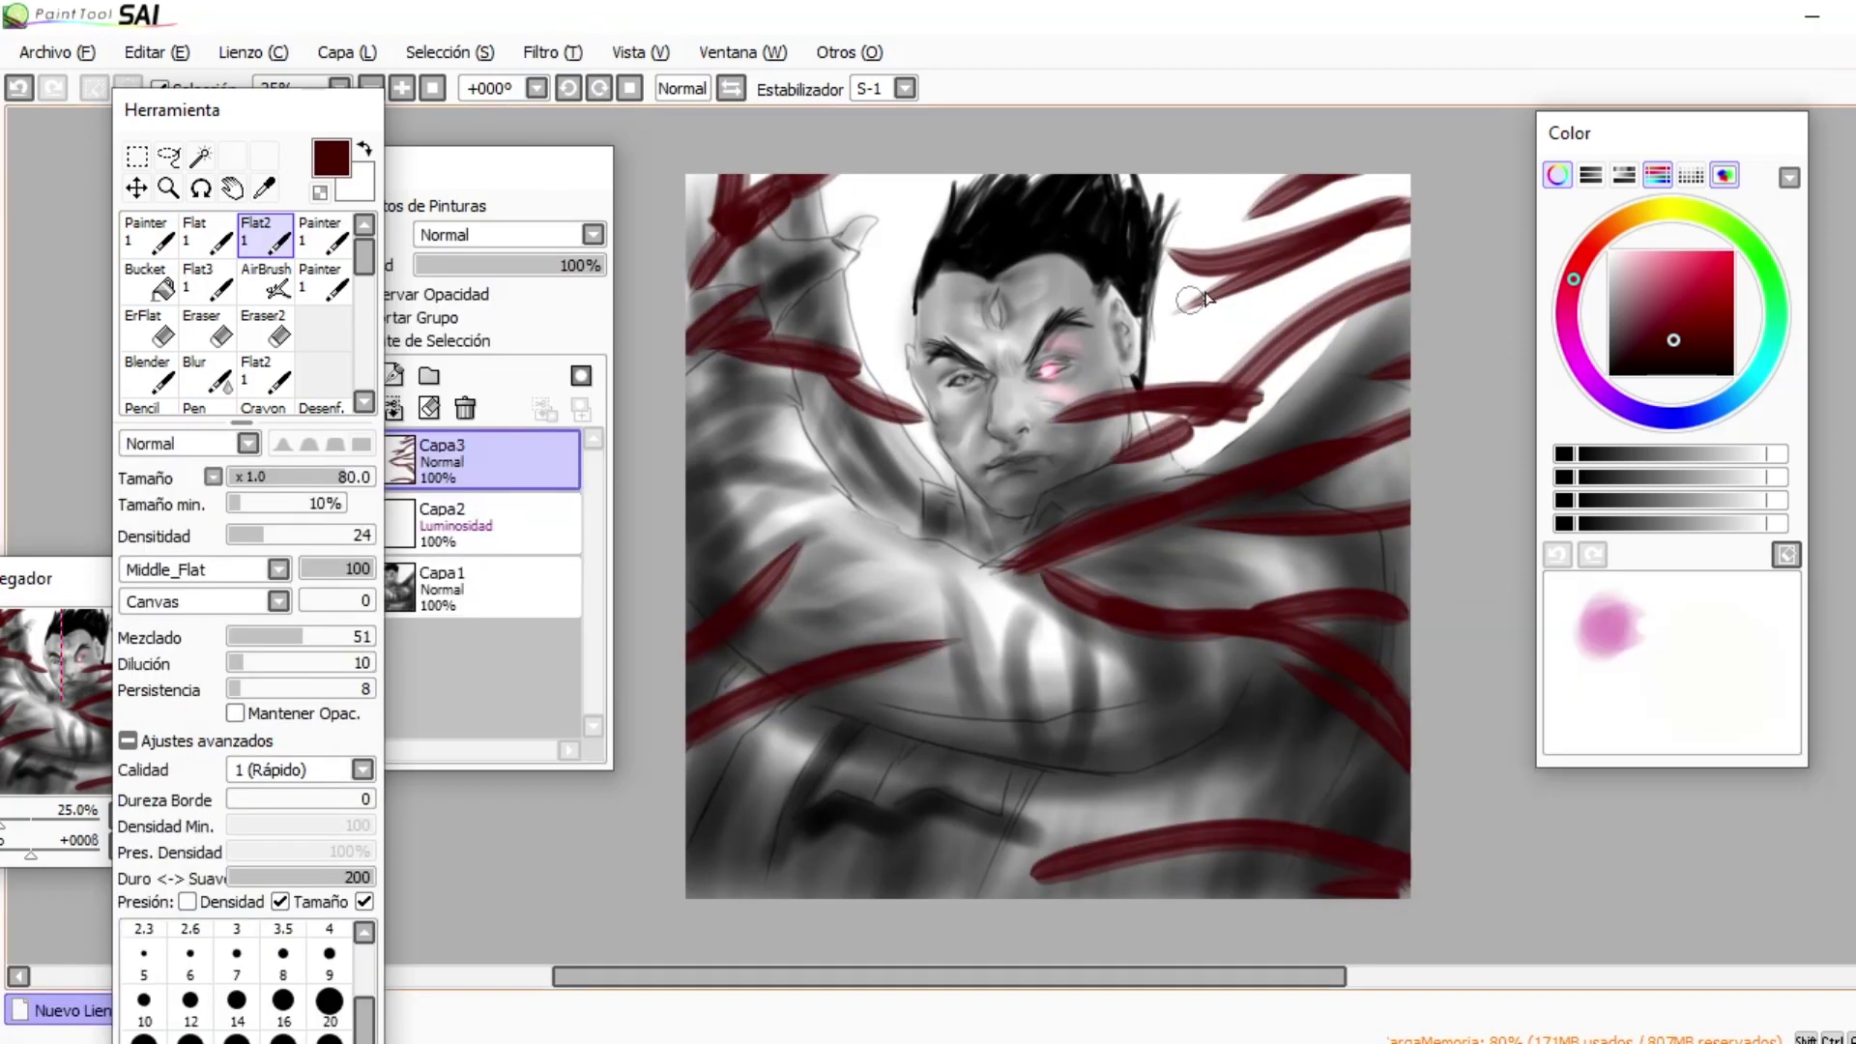
- On the Luminosidad layer, paint a pink glow on the forehead mark with the AirBrush at size 14 and soften it with Blur
left_click(542, 527)
left_click(1680, 263)
left_click(266, 281)
left_click(237, 813)
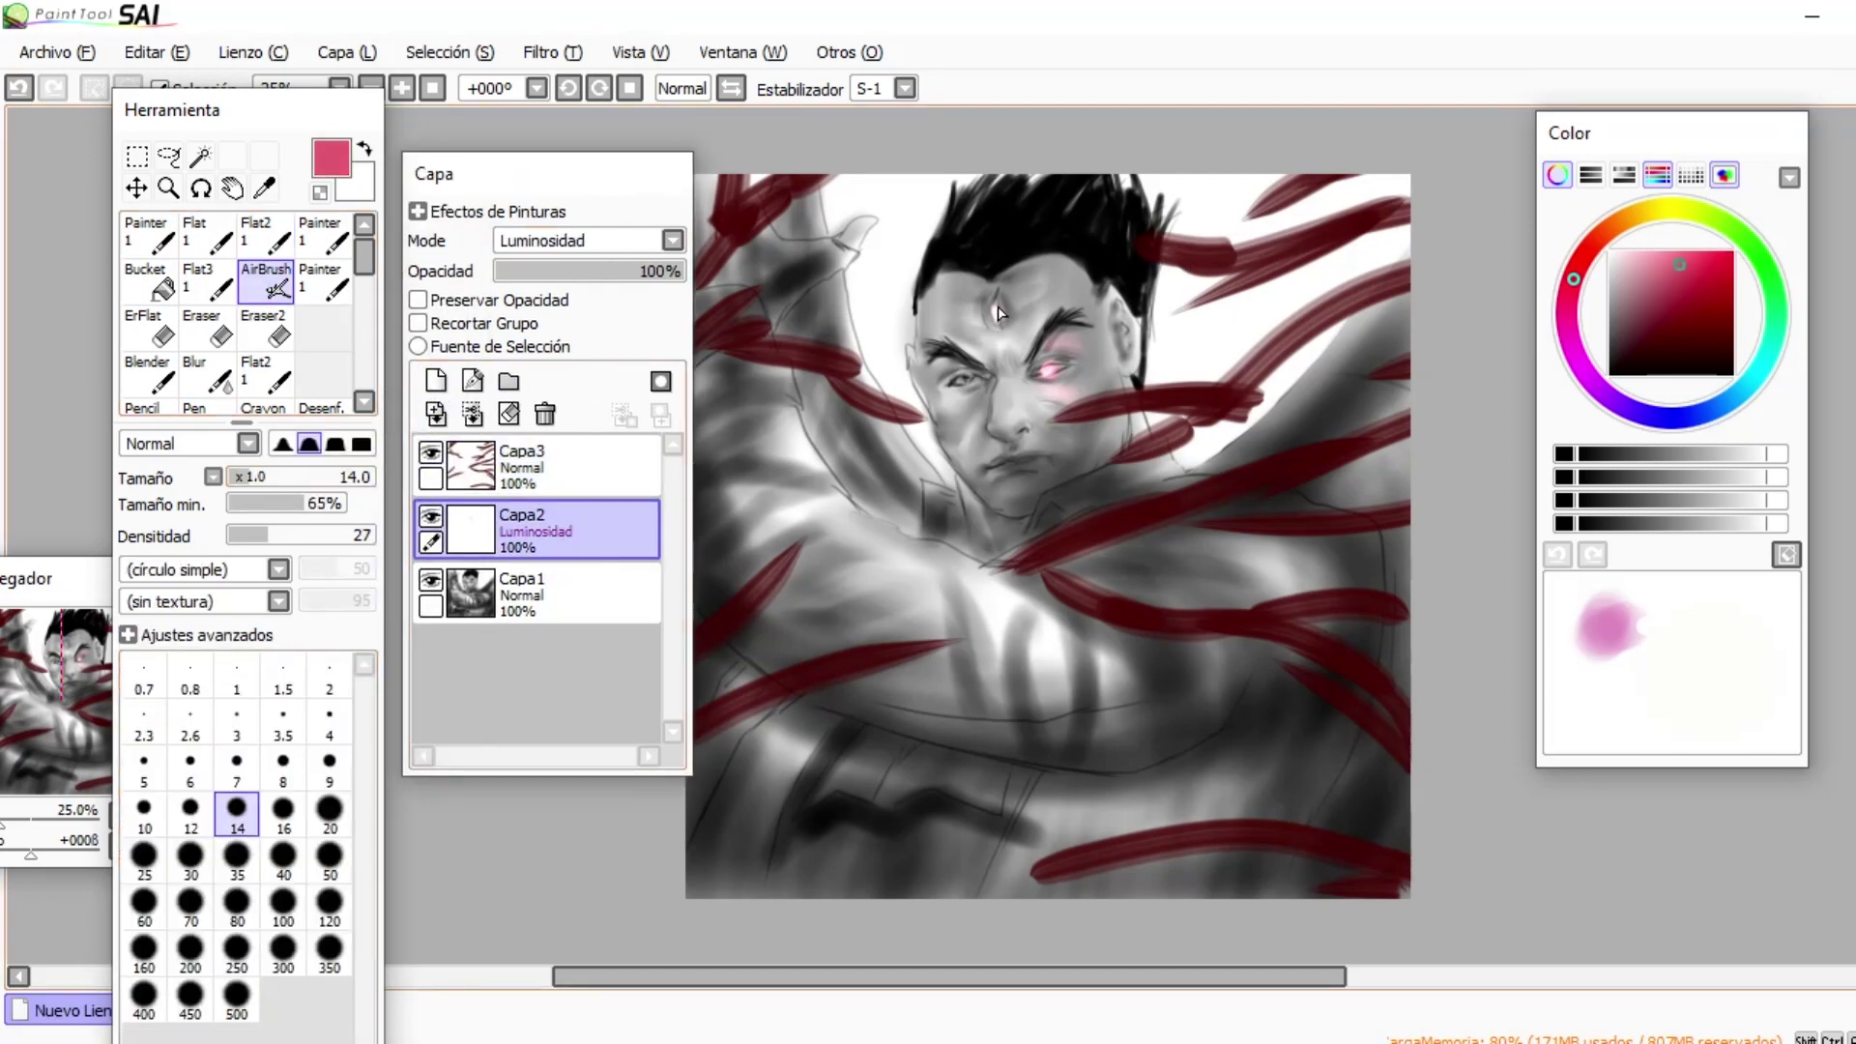
left_click_drag(990, 308, 996, 323)
left_click(208, 376)
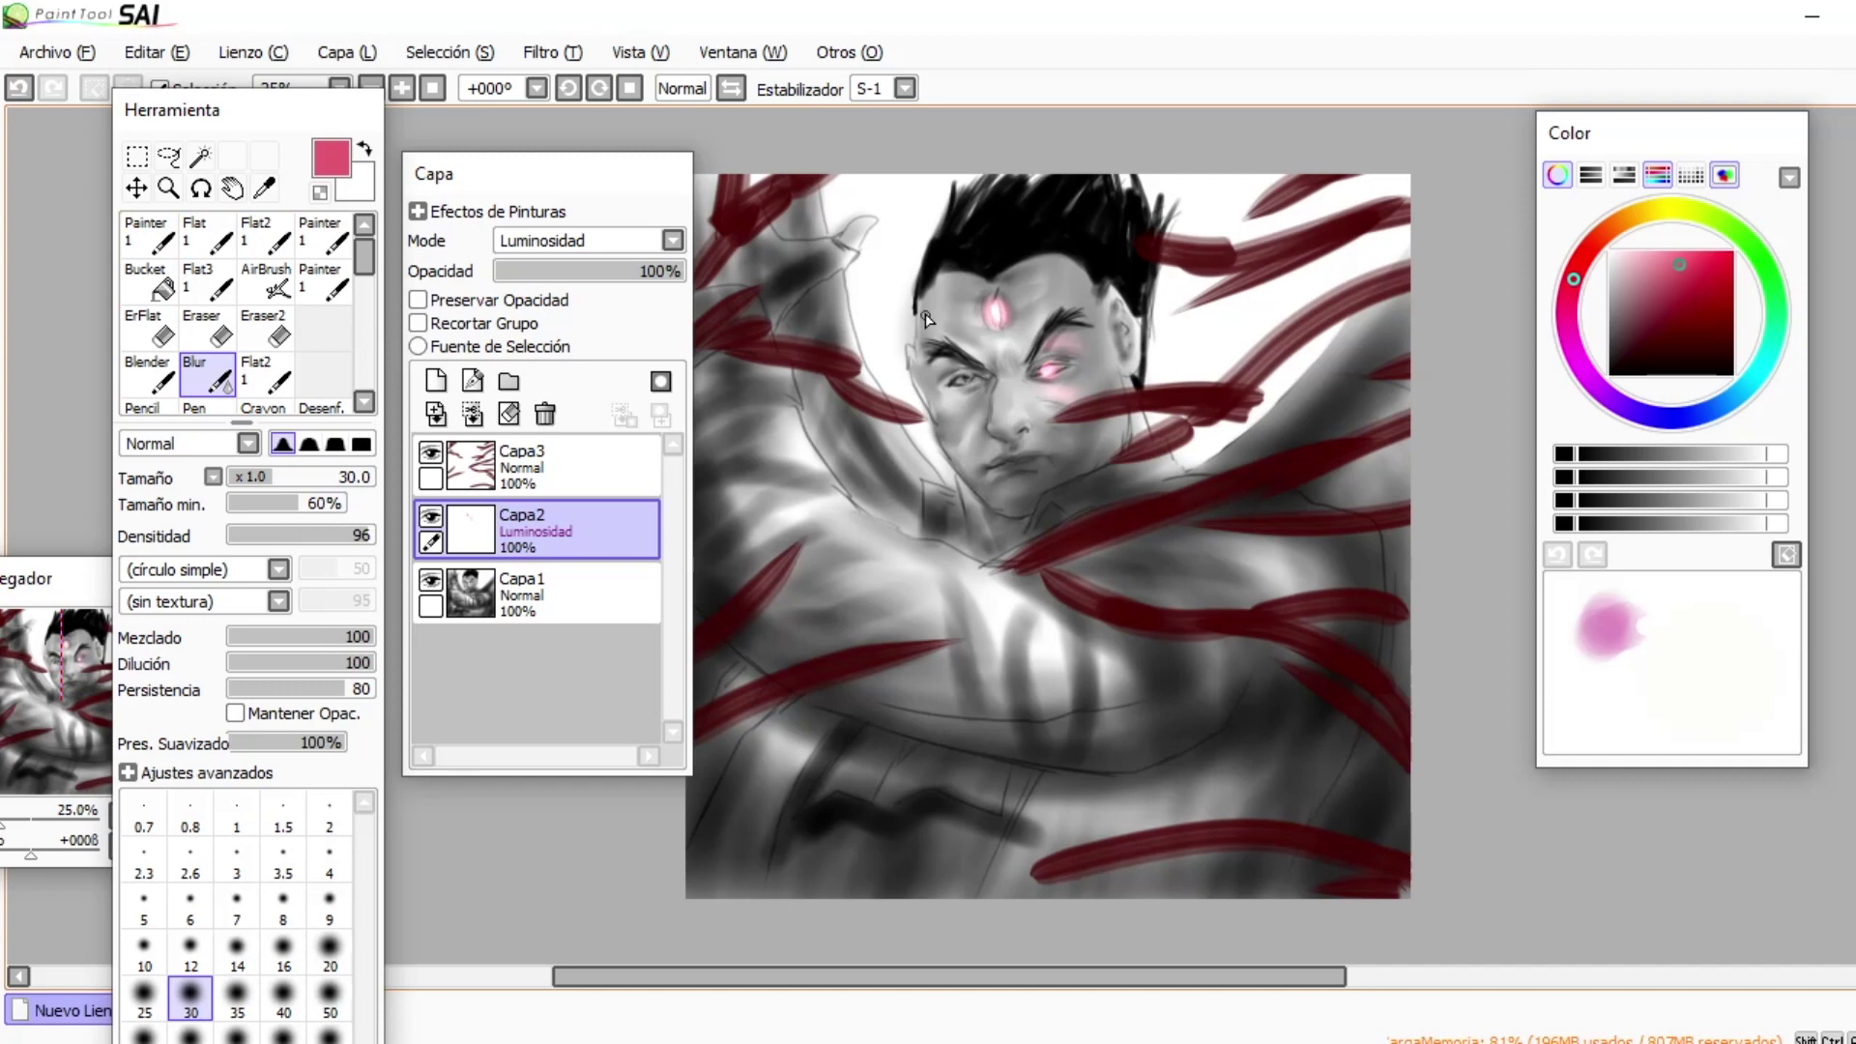
- Airbrush pink light at size 35 over the nose, cheek and jaw, and blend it with Blur at size 40
left_click(266, 281)
left_click(237, 859)
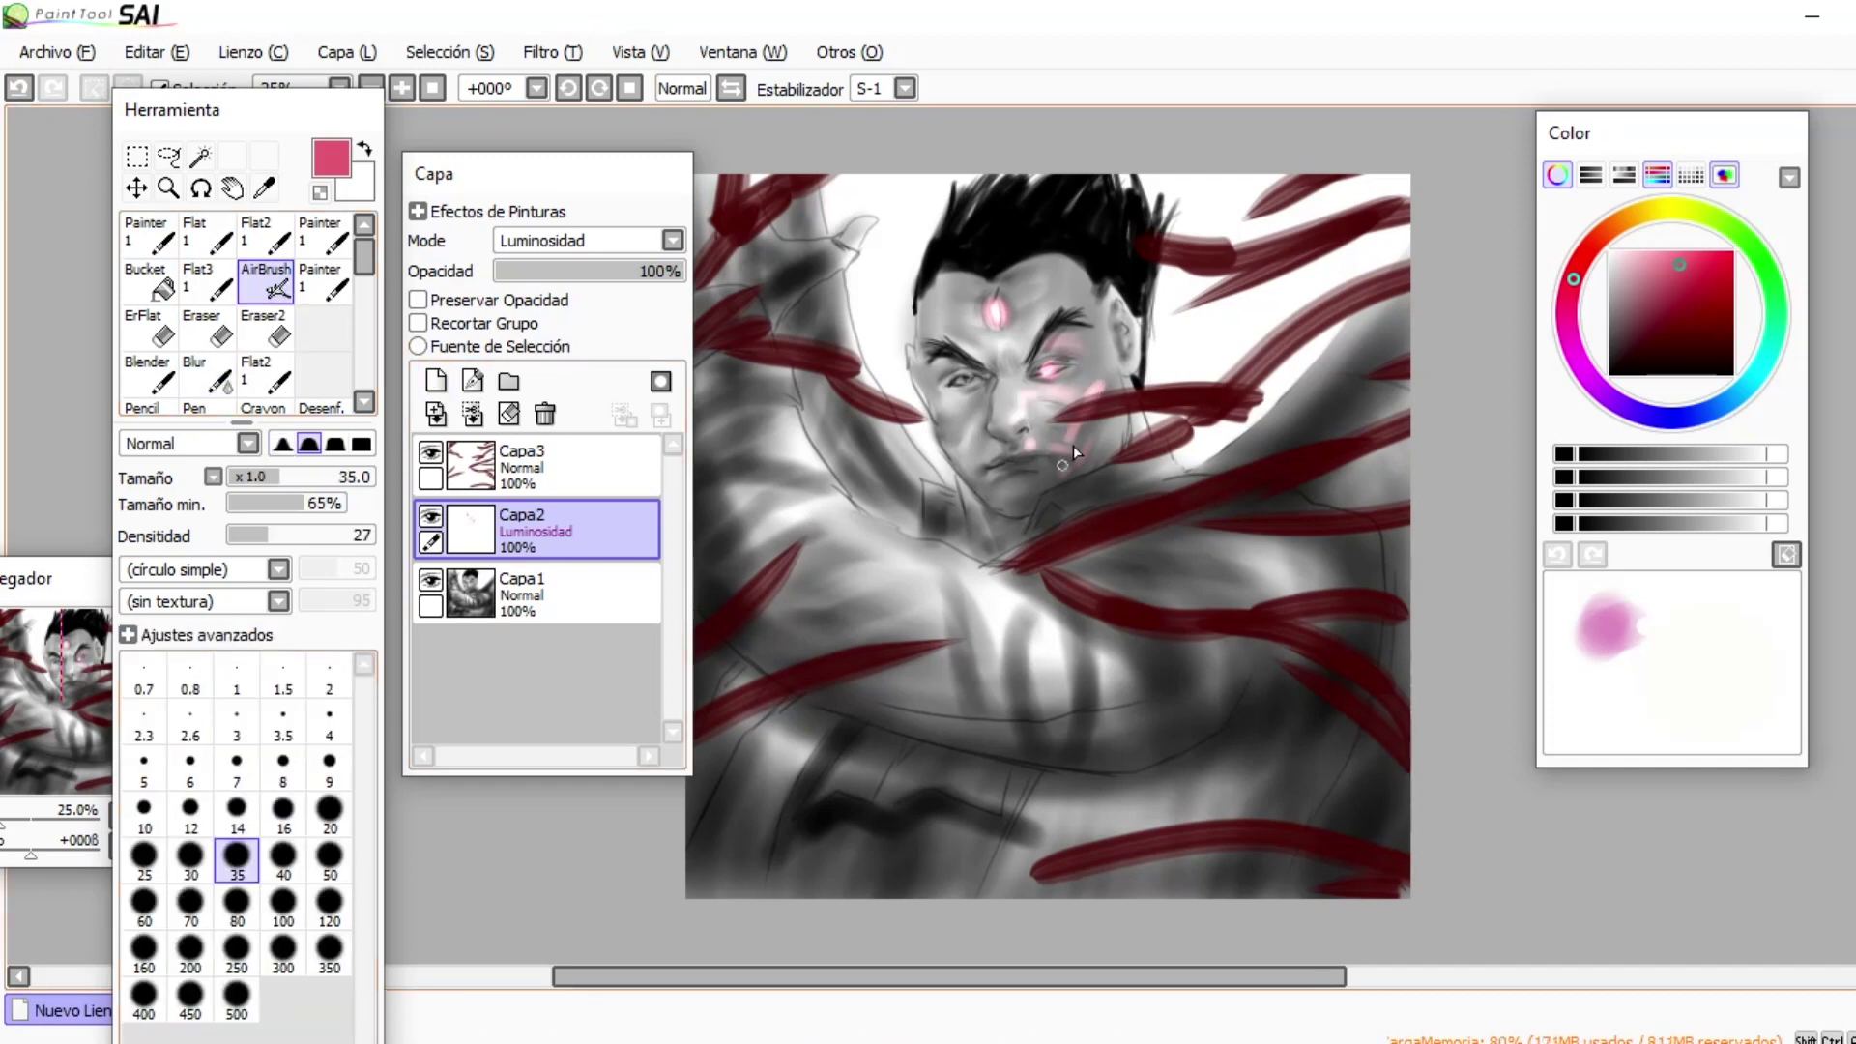
key("b")
key("bracketright")
key("bracketright")
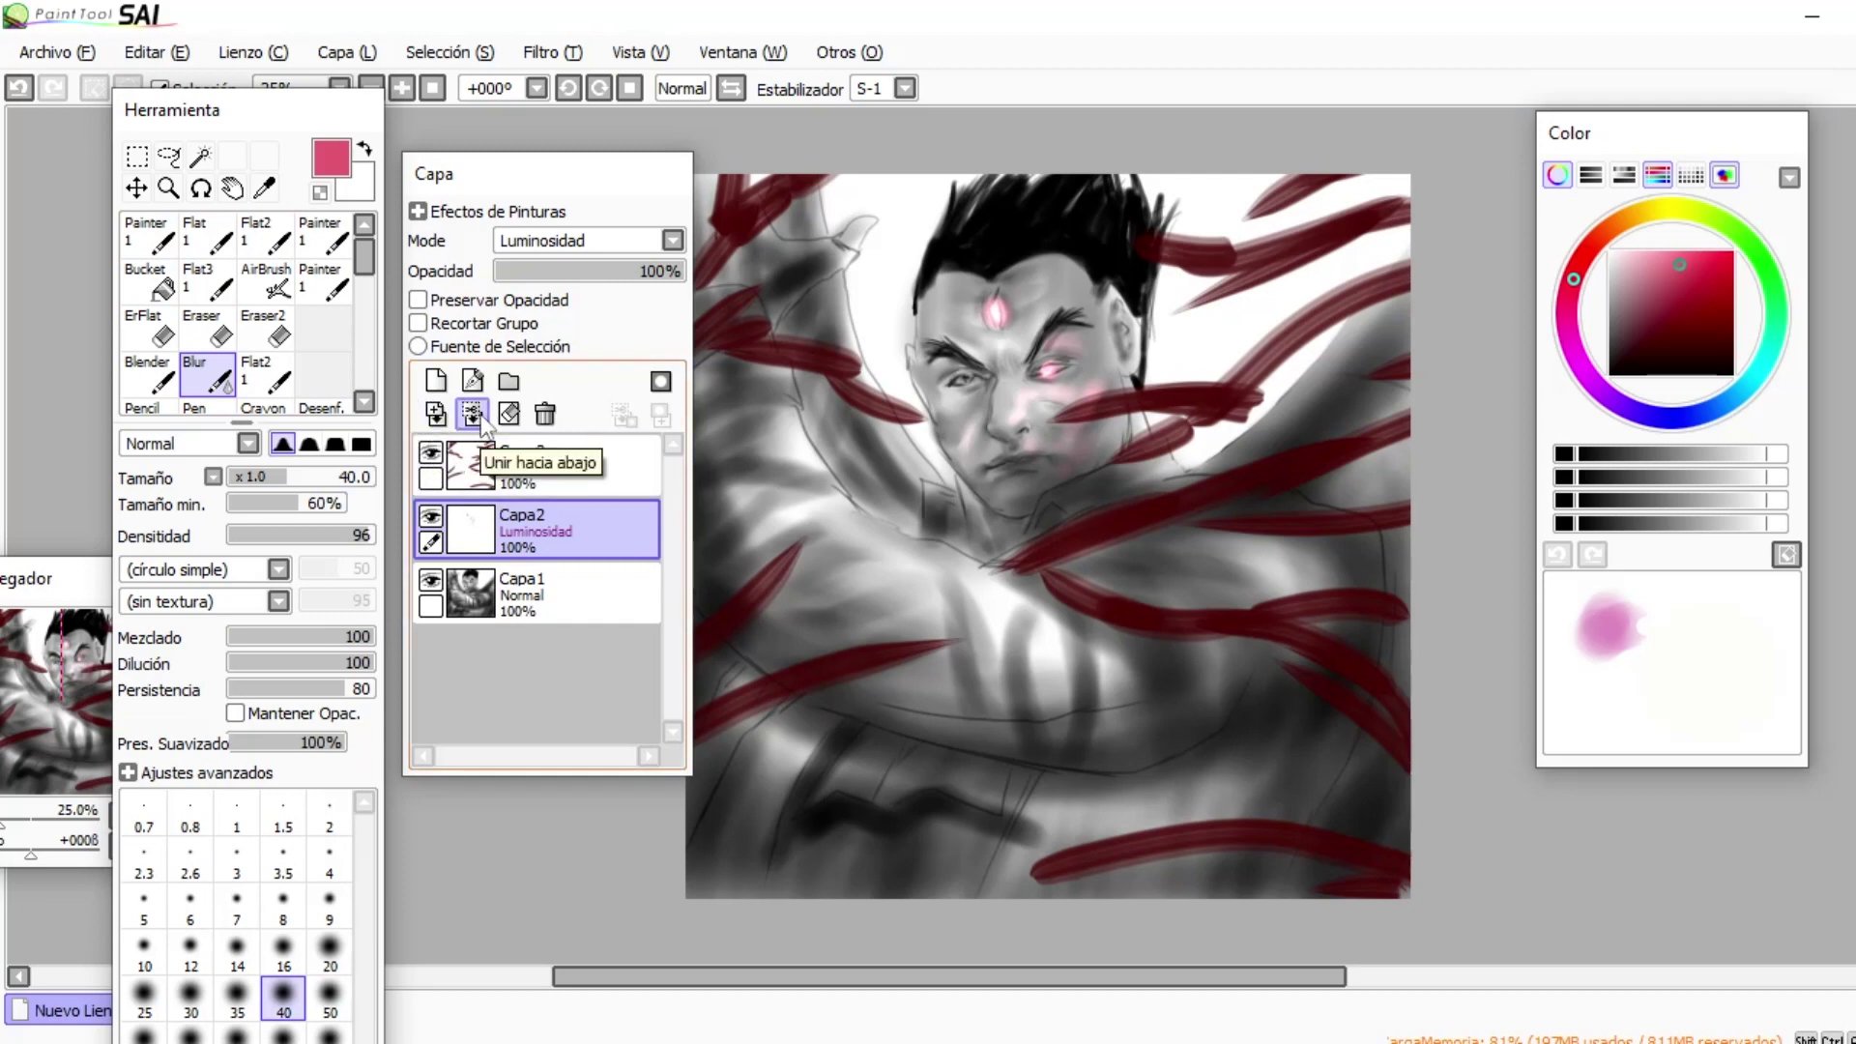
- Add a new layer above the glow layer and another on top of the red ribbon layer
left_click(436, 380)
left_click(541, 464)
left_click(436, 380)
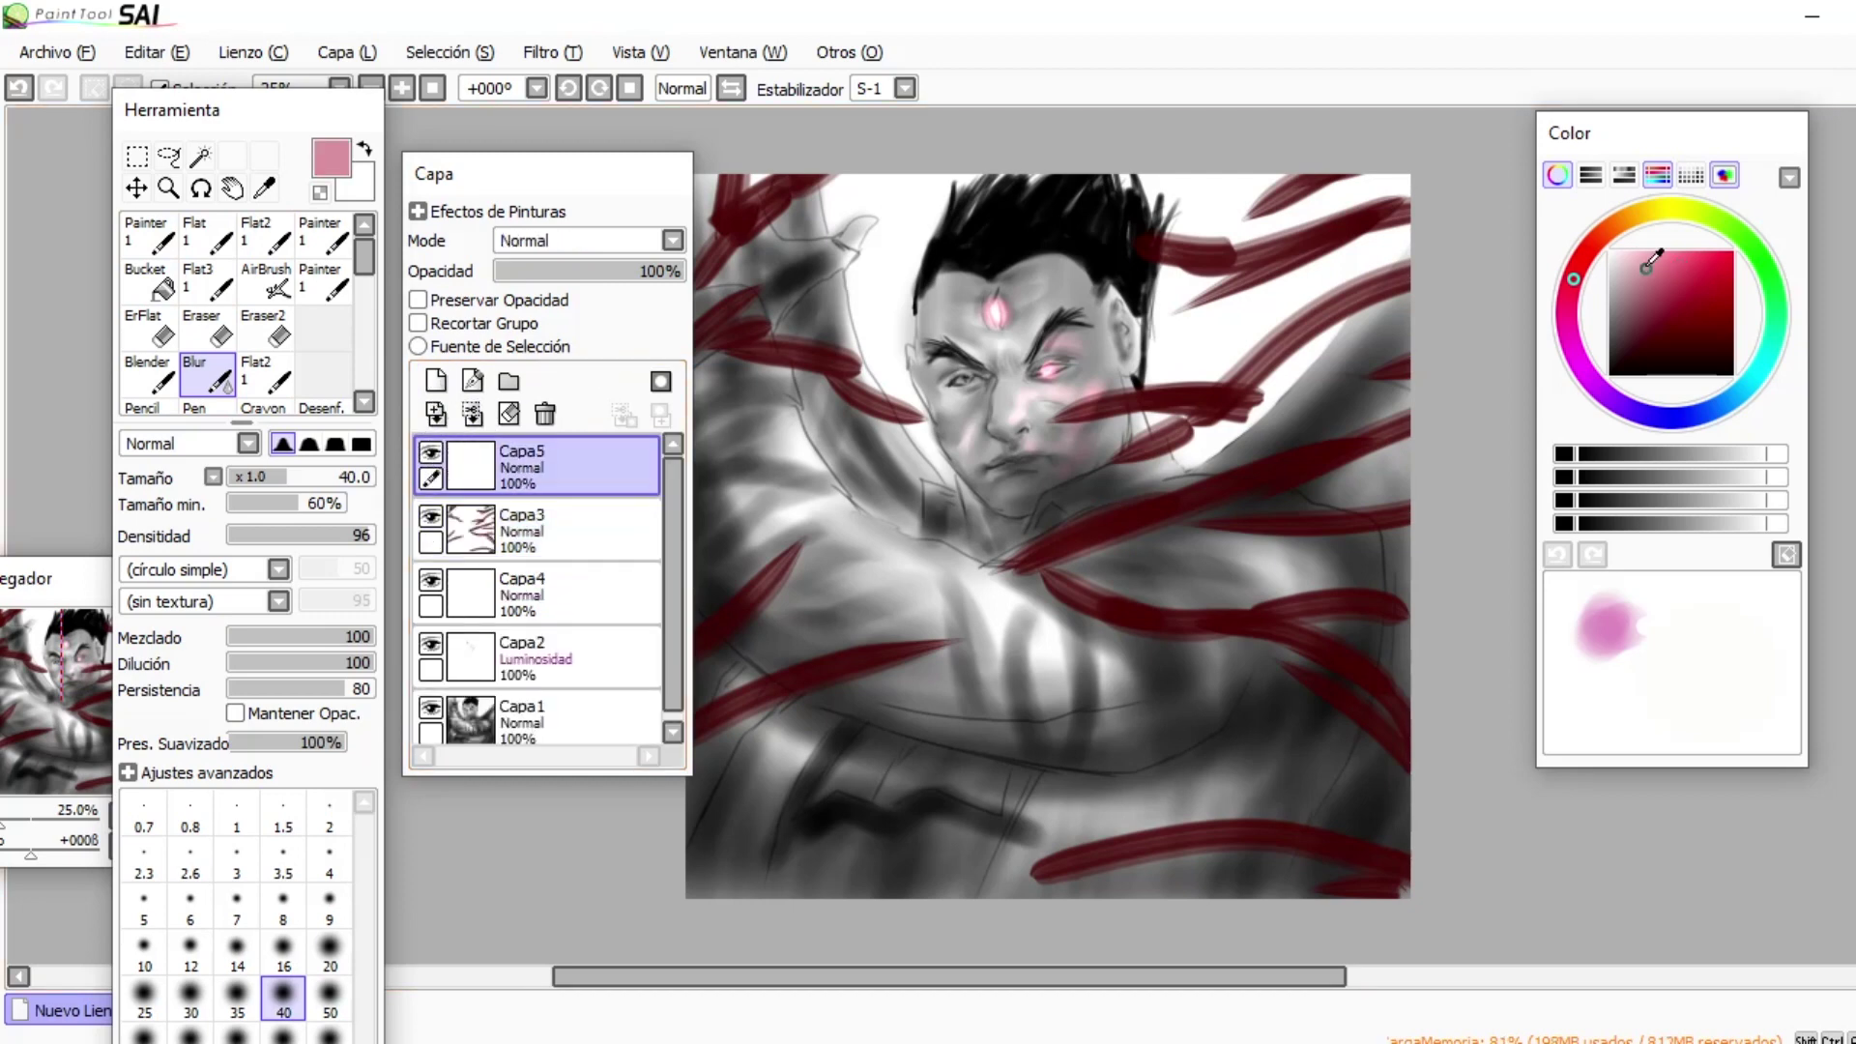
- Paint white hair highlights with the AirBrush at density 85, using size 8 for strands and size 70 for a broad patch
left_click(1611, 253)
scroll(1048, 484, "up", 1)
left_click(237, 907)
left_click_drag(1852, 536, 1852, 469)
left_click(266, 282)
left_click(190, 815)
key("bracketleft")
key("bracketleft")
key("bracketleft")
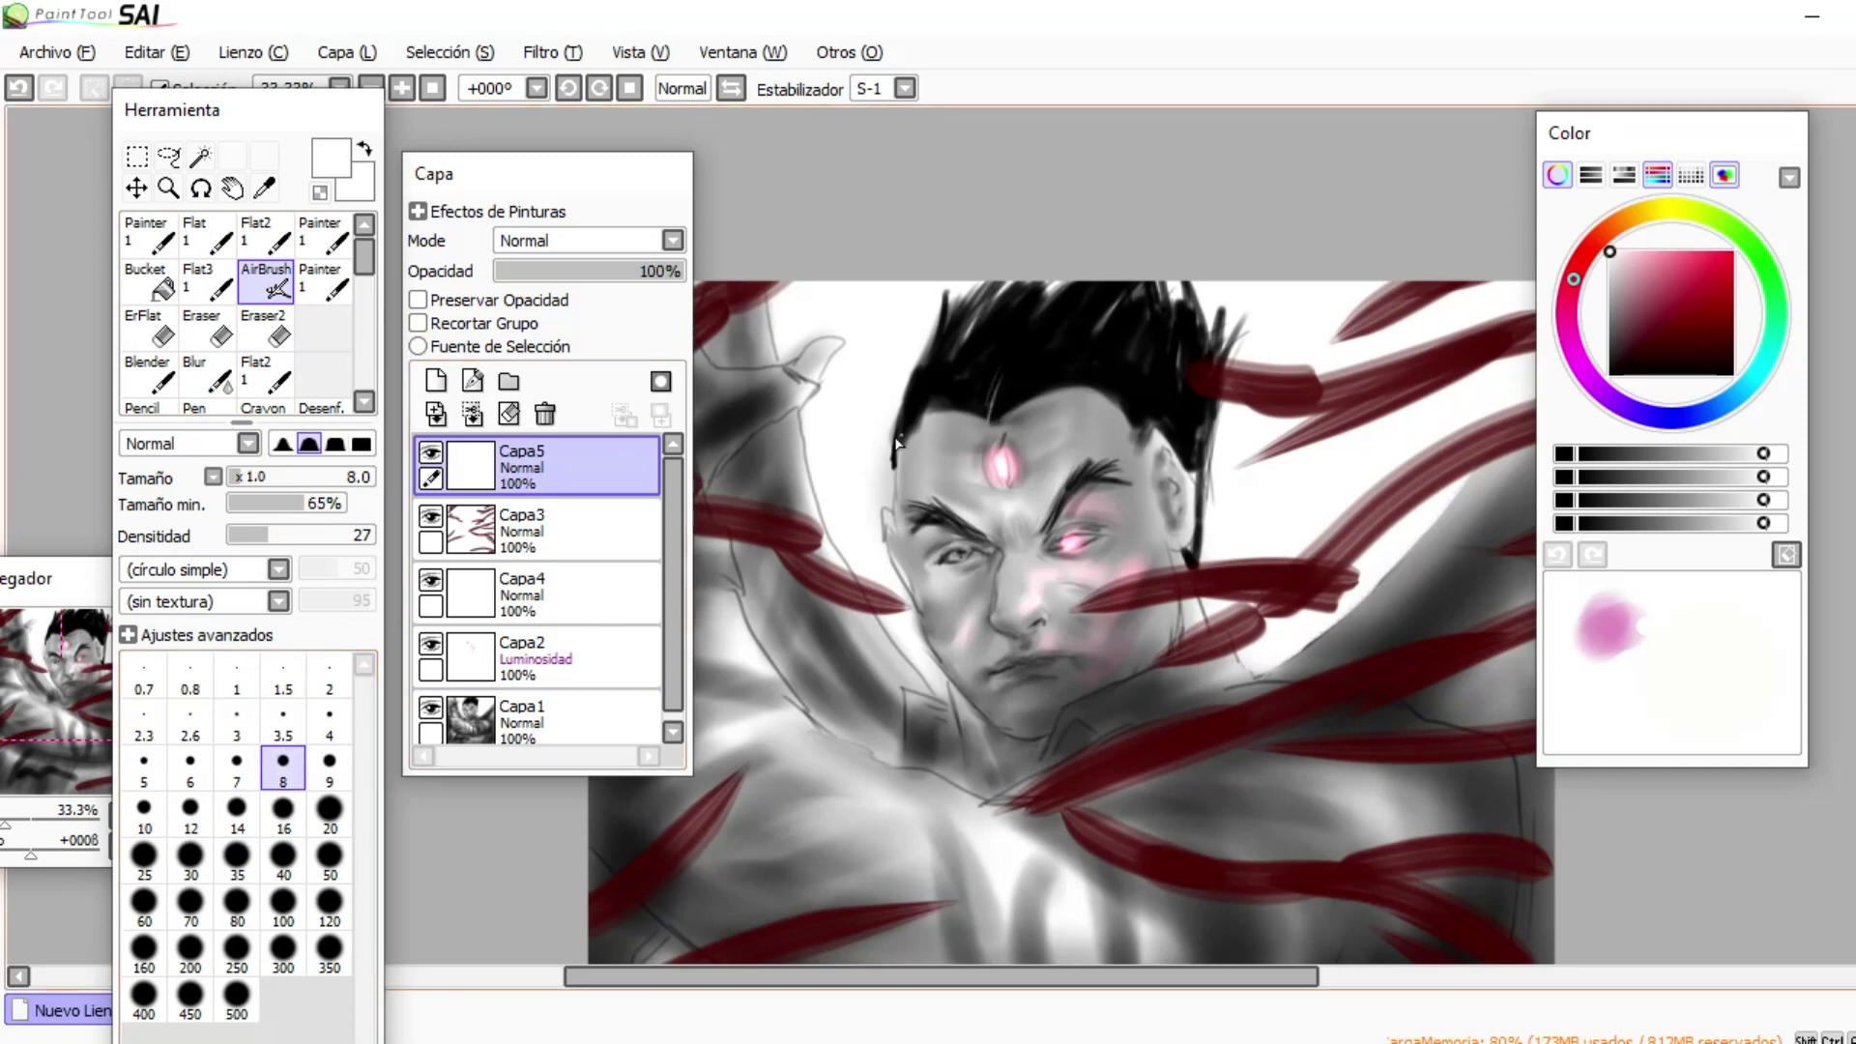
left_click(353, 536)
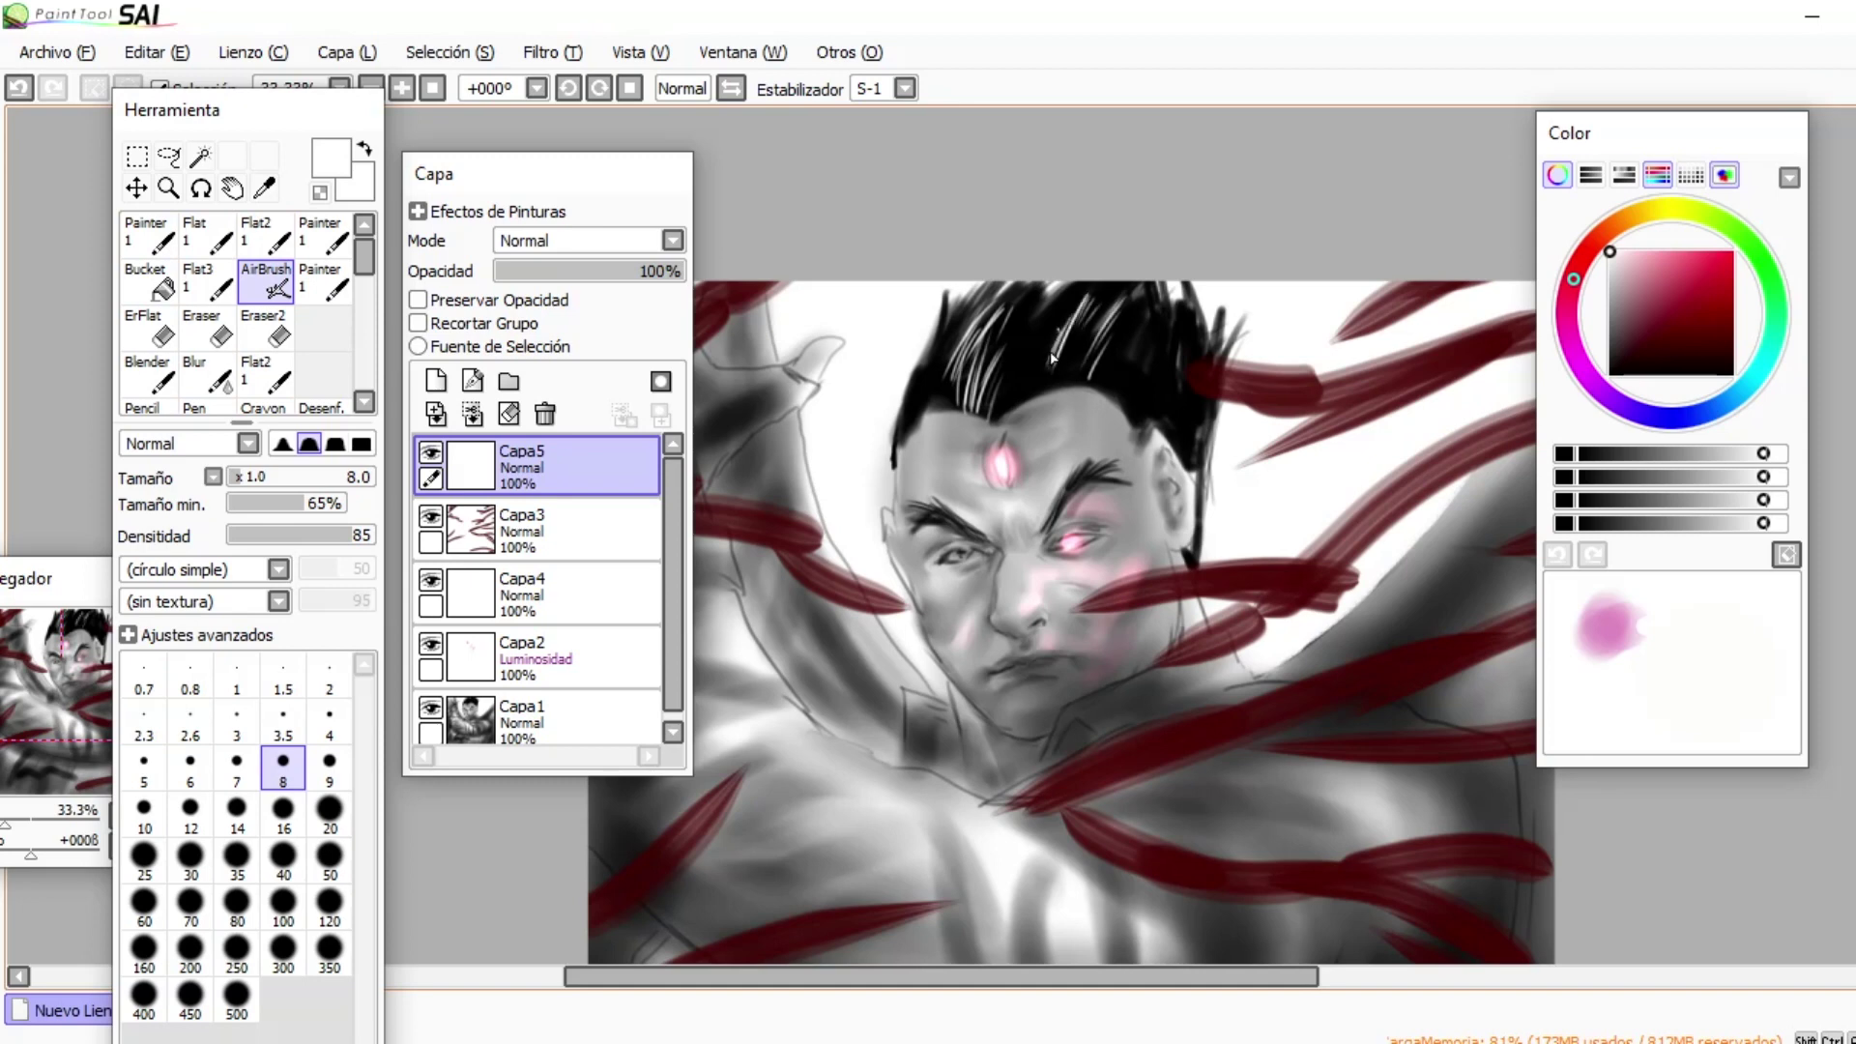
left_click(191, 907)
mouse_move(1002, 362)
left_mouse_down()
mouse_move(955, 369)
mouse_move(1007, 352)
mouse_move(957, 333)
mouse_move(922, 394)
left_mouse_up()
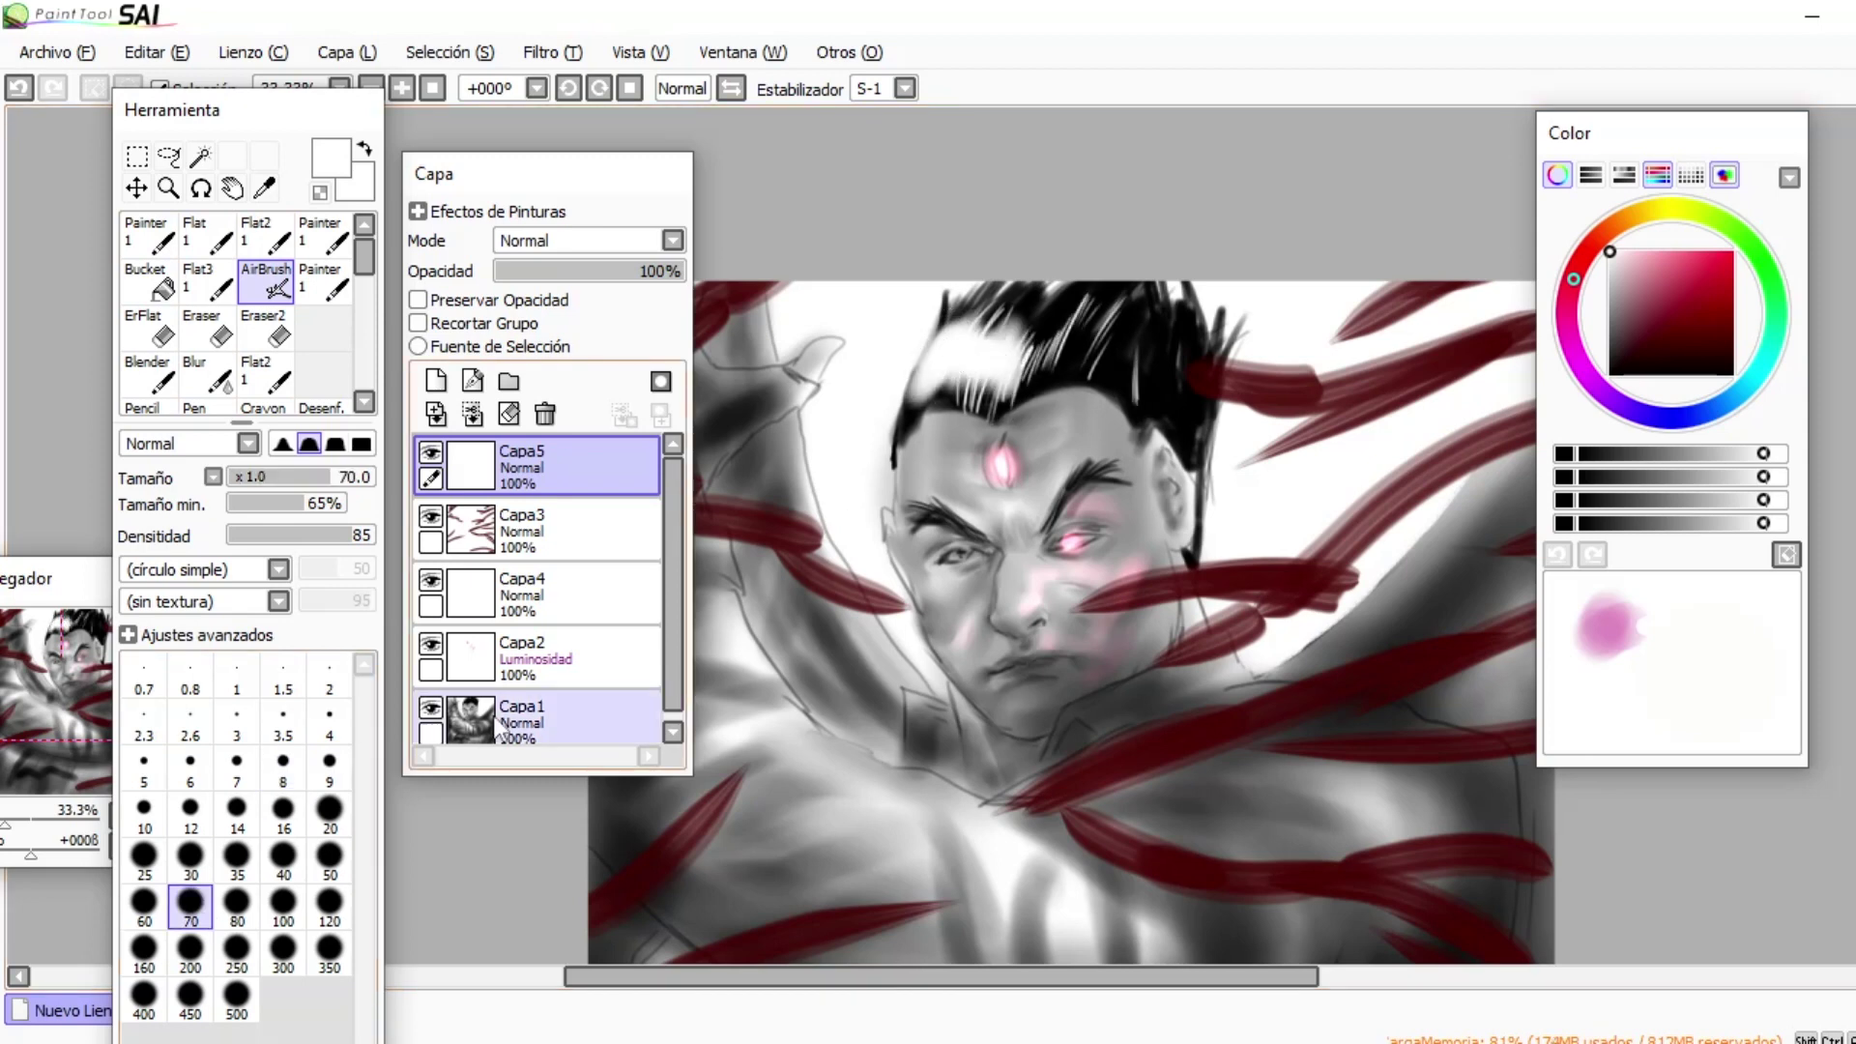
- Add fine white highlights to the eye, eyebrows, nose, lips and forehead with the AirBrush at sizes 3 and 1.5
left_click(237, 723)
scroll(1165, 522, "up", 2)
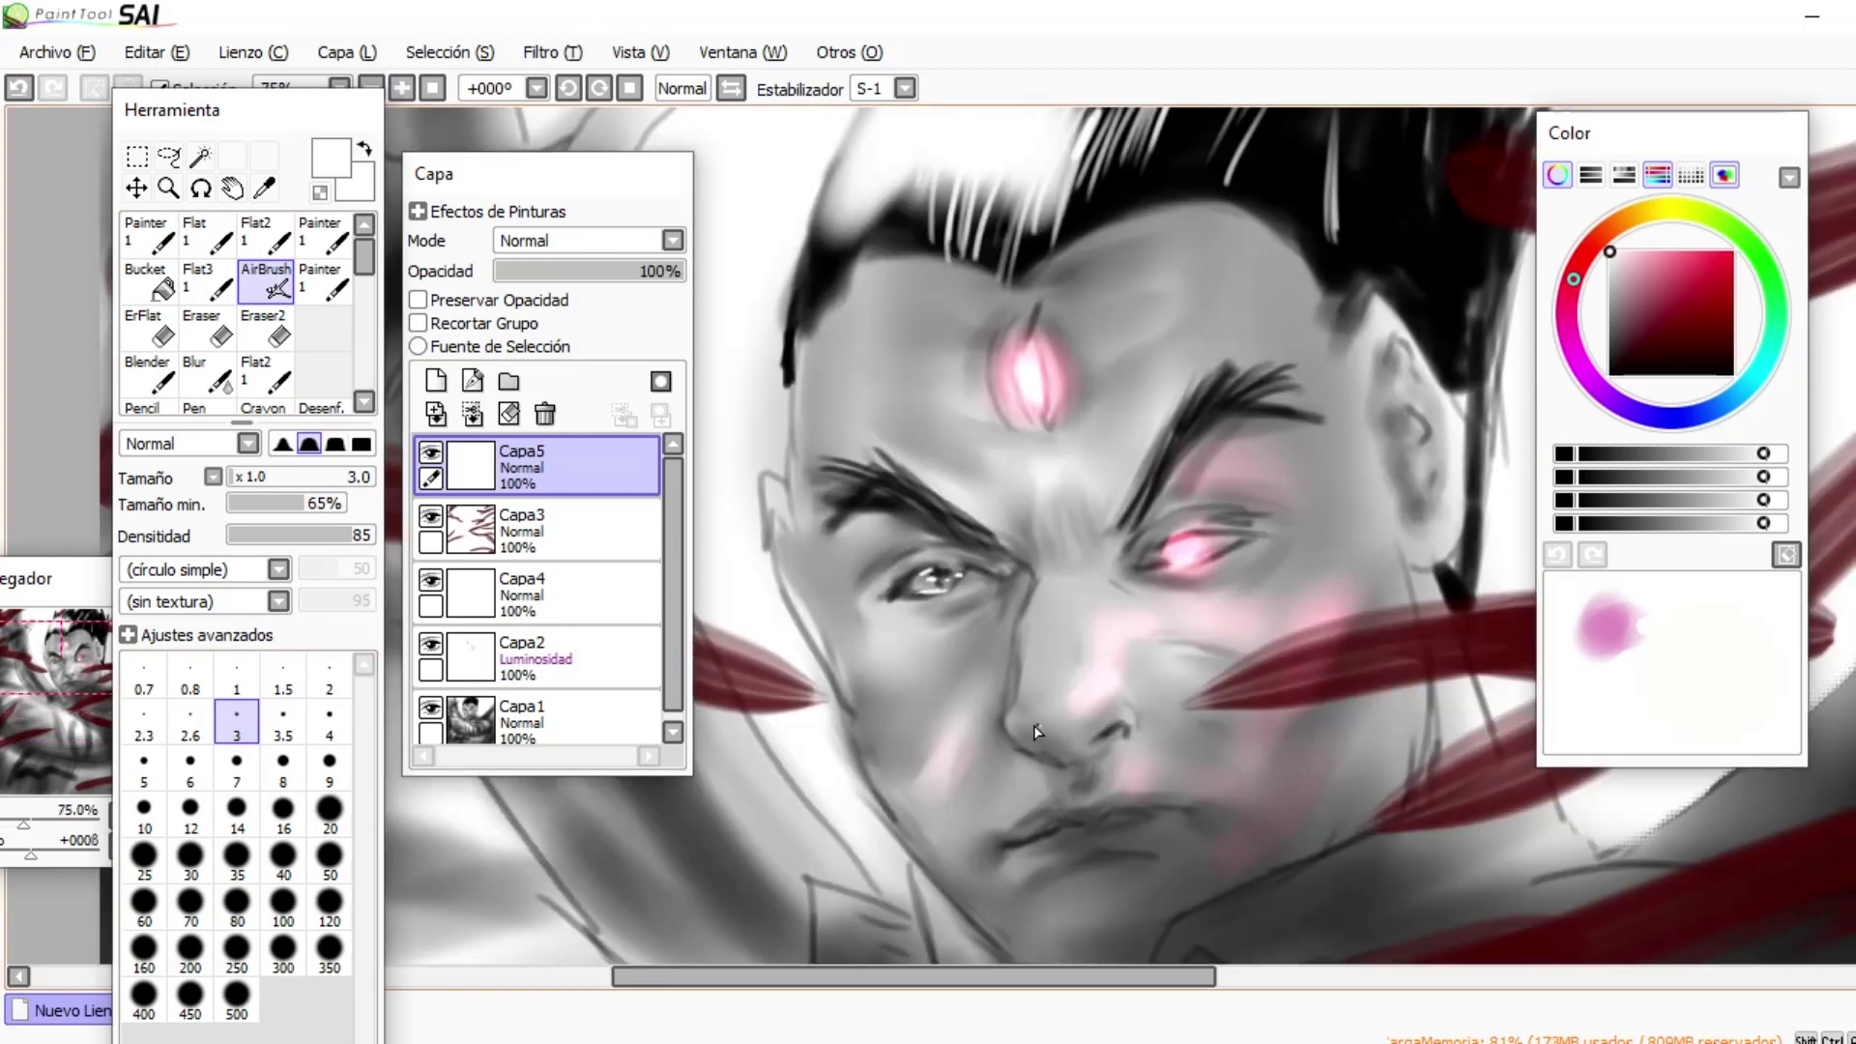
key("bracketleft")
key("bracketleft")
key("bracketleft")
key("bracketleft")
left_click_drag(1059, 820, 1085, 812)
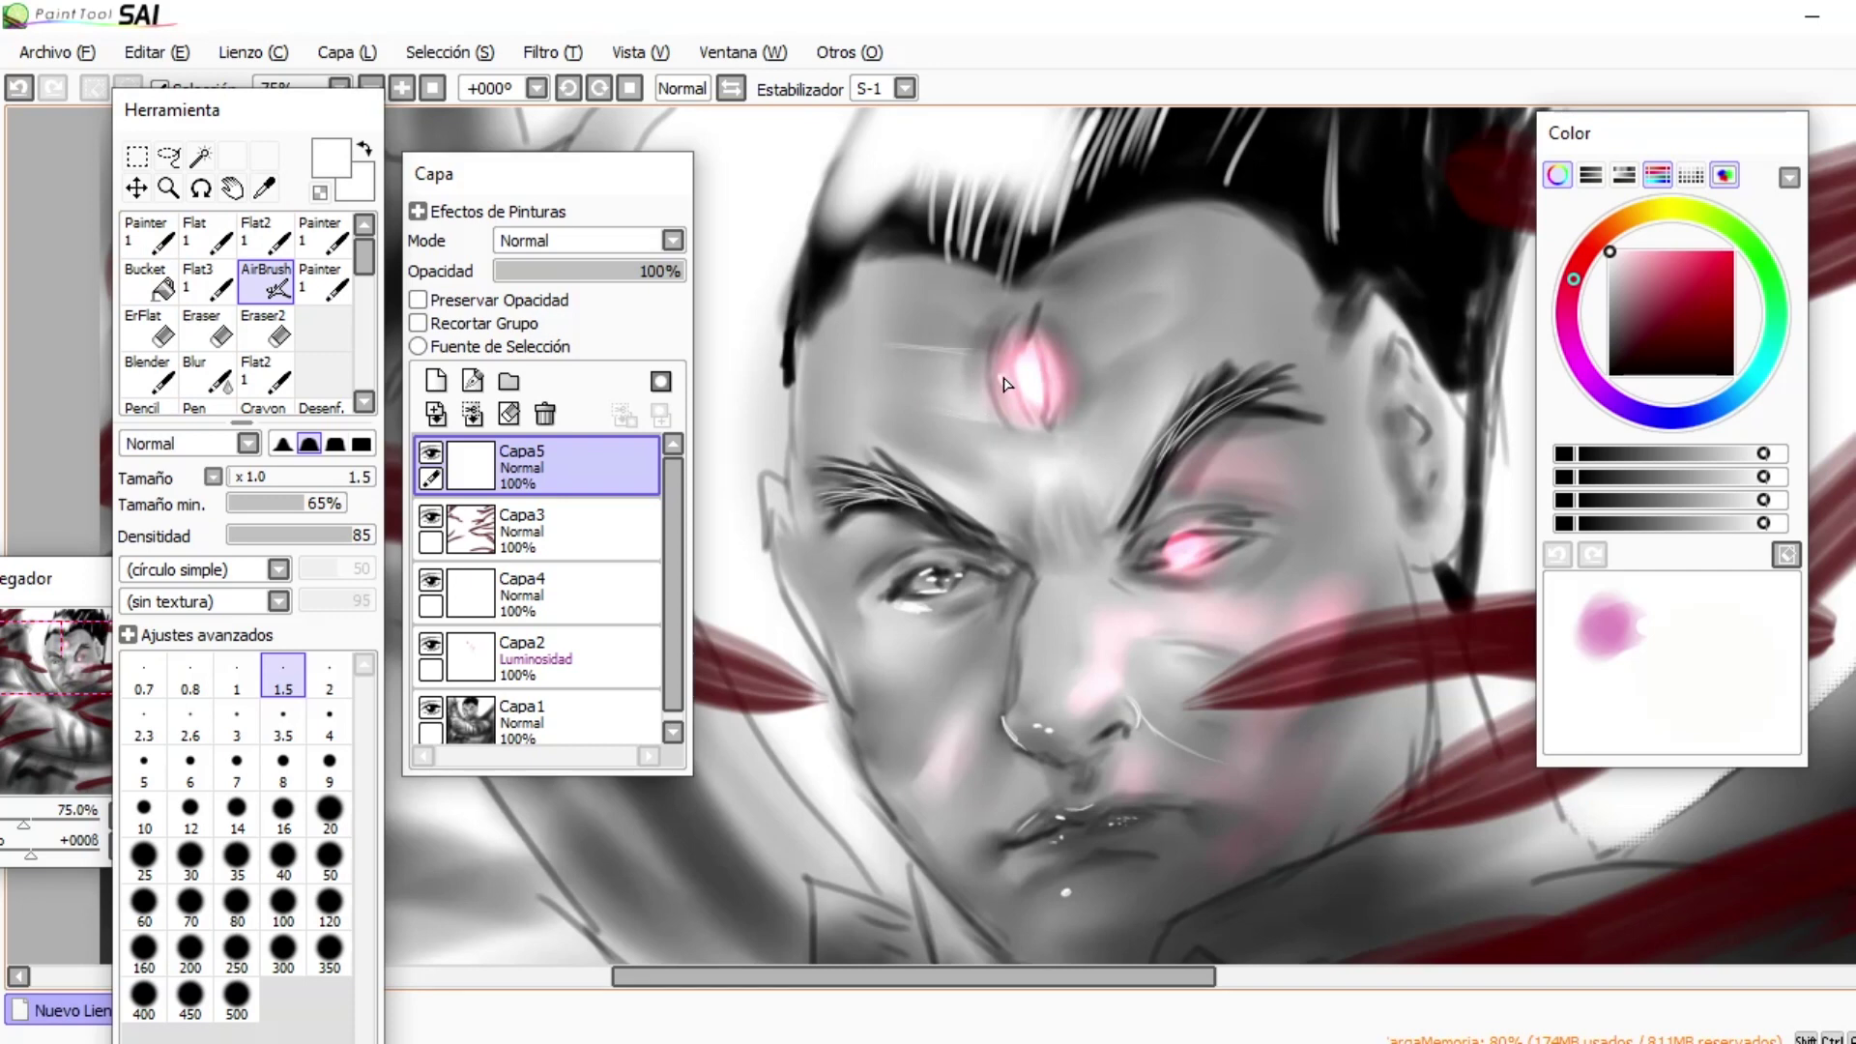
- Draw teal lightning bolts over the raised arm with the AirBrush at size 7
left_click_drag(281, 110, 254, 162)
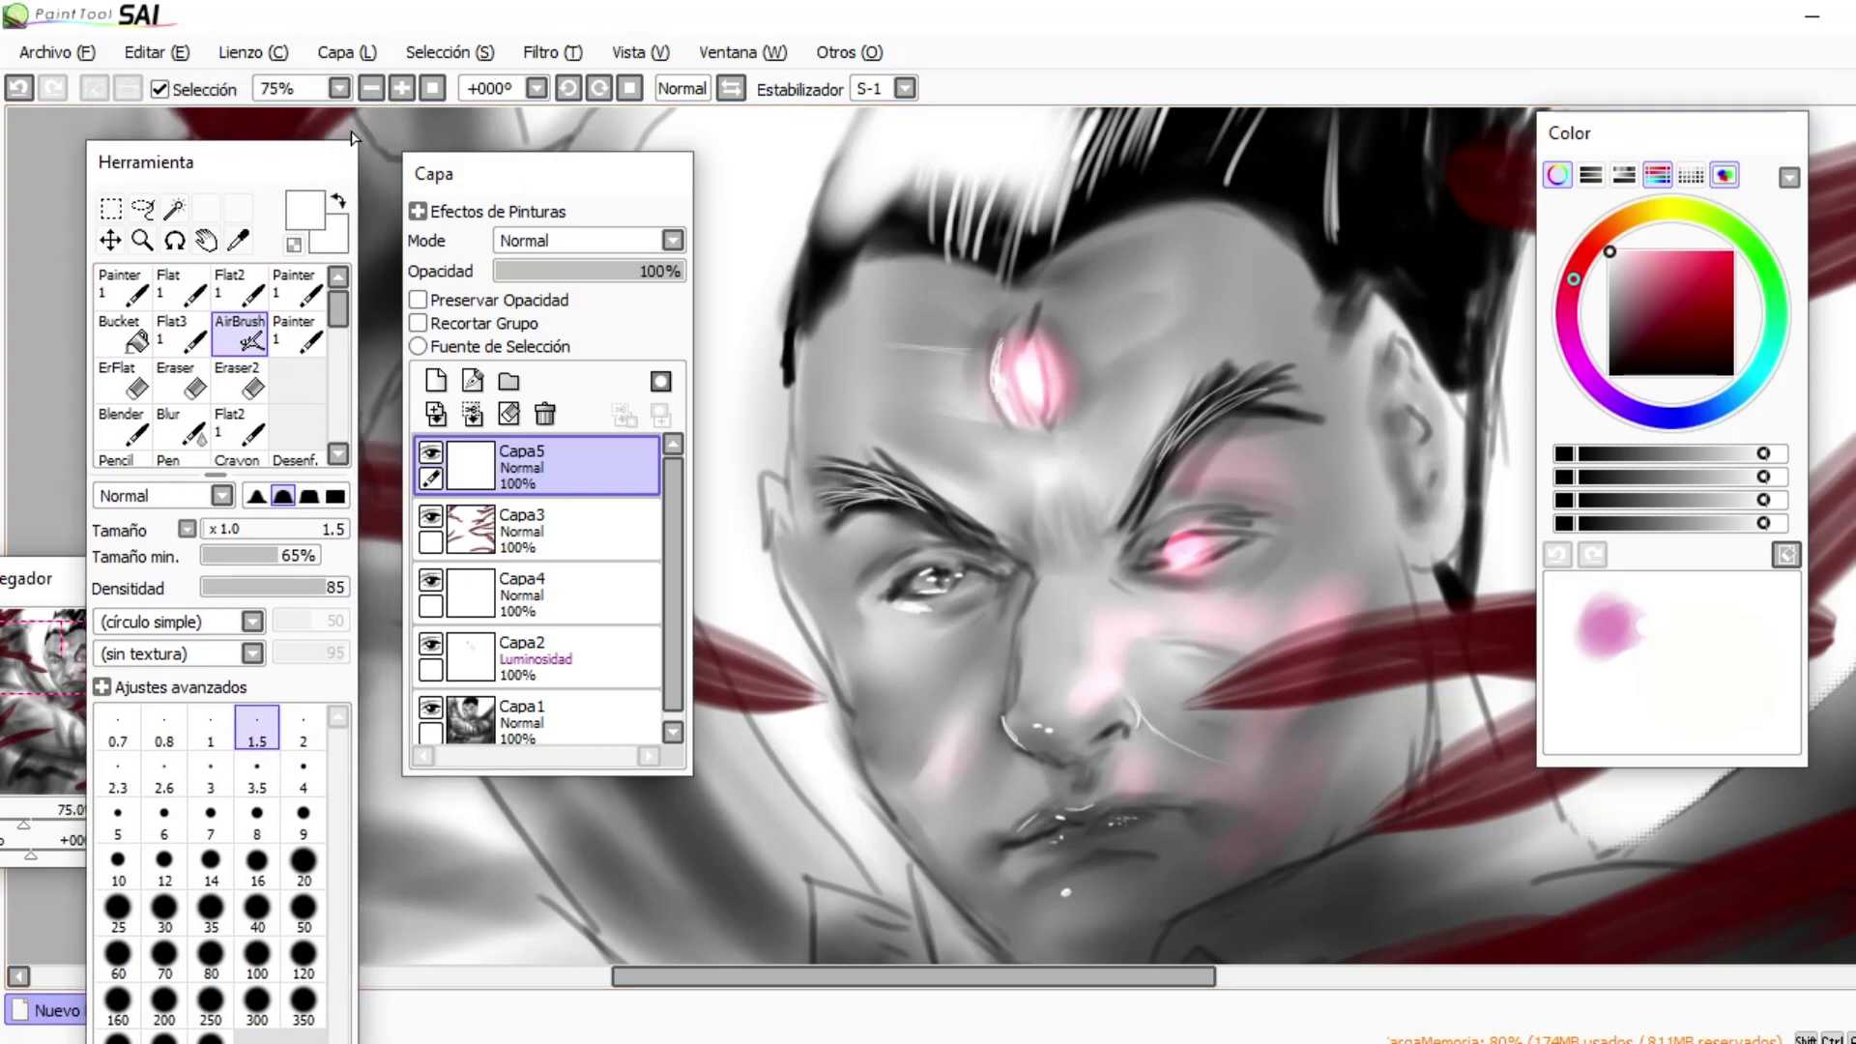
left_click(371, 88)
left_click(371, 88)
scroll(384, 689, "down", 2)
left_click_drag(1622, 300, 1677, 290)
left_click(1754, 378)
left_click_drag(1186, 975, 1139, 962)
left_click(211, 820)
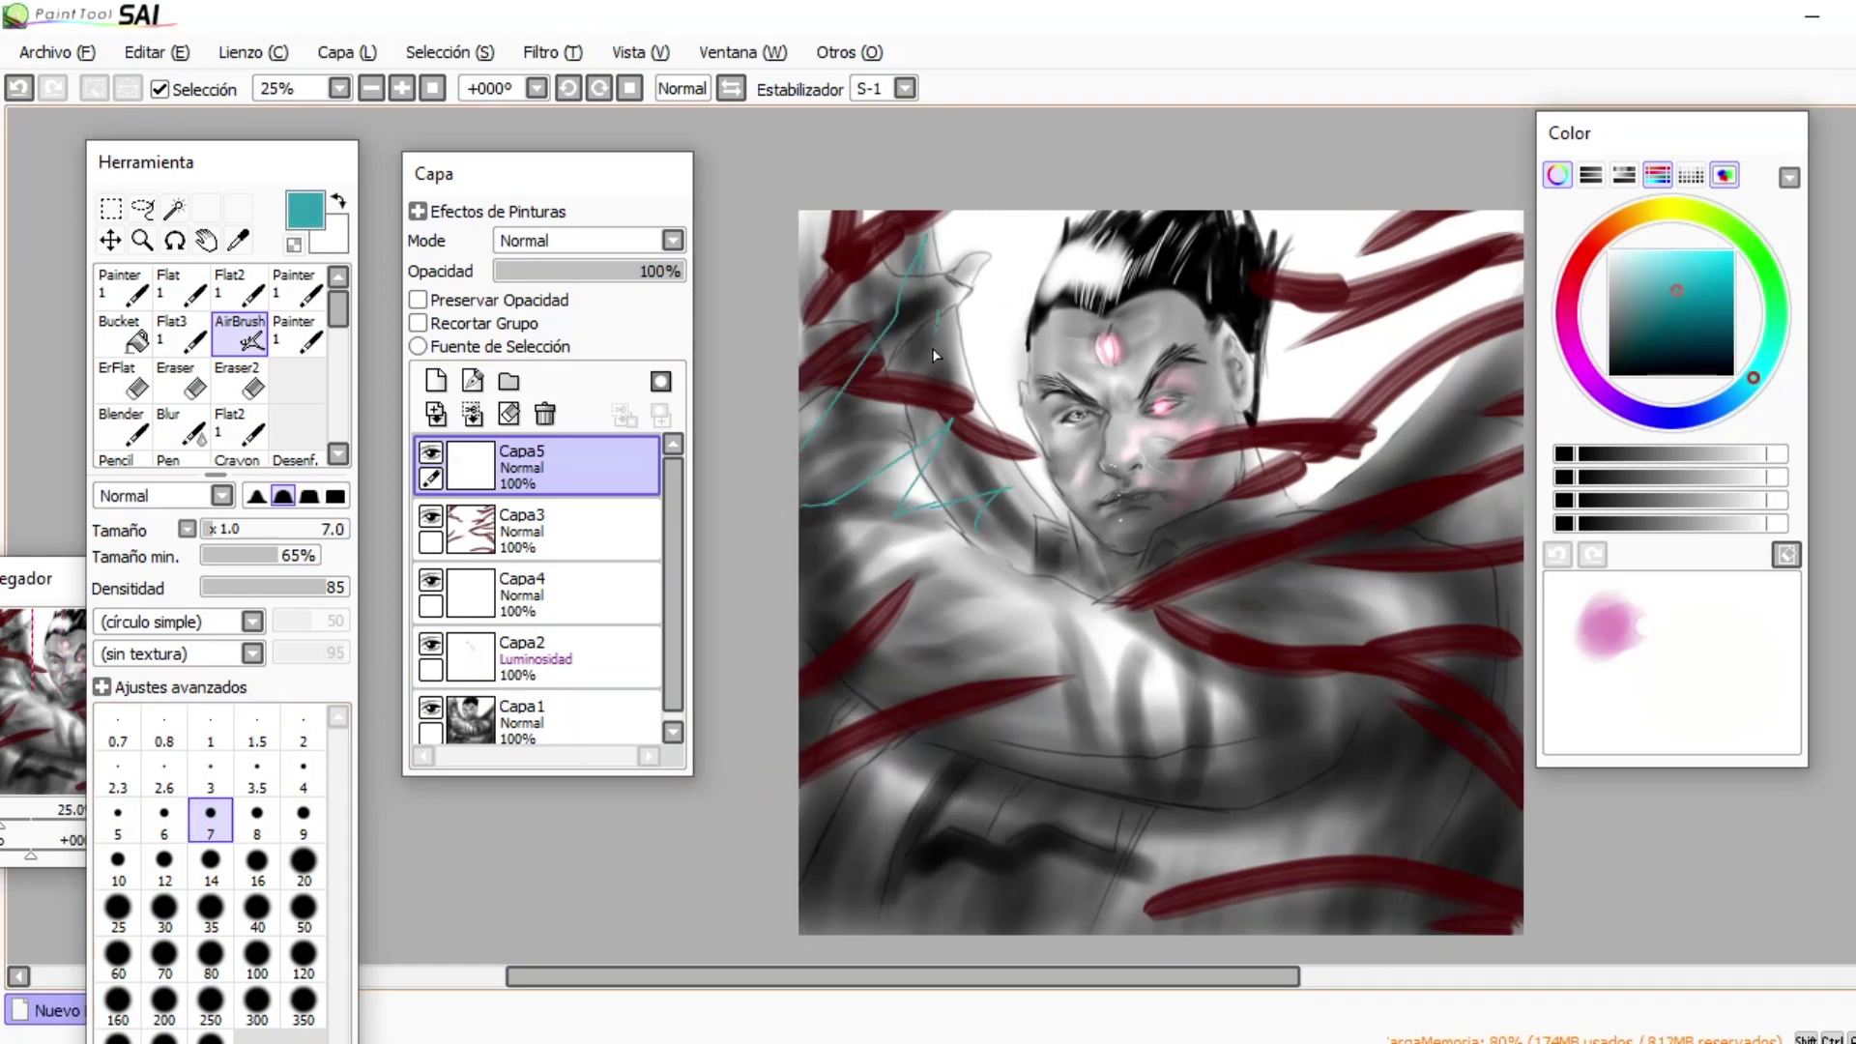
- Set the top layer to Luminosidad mode and draw more teal lightning across the chest, lower sleeve and far shoulder
left_click(656, 240)
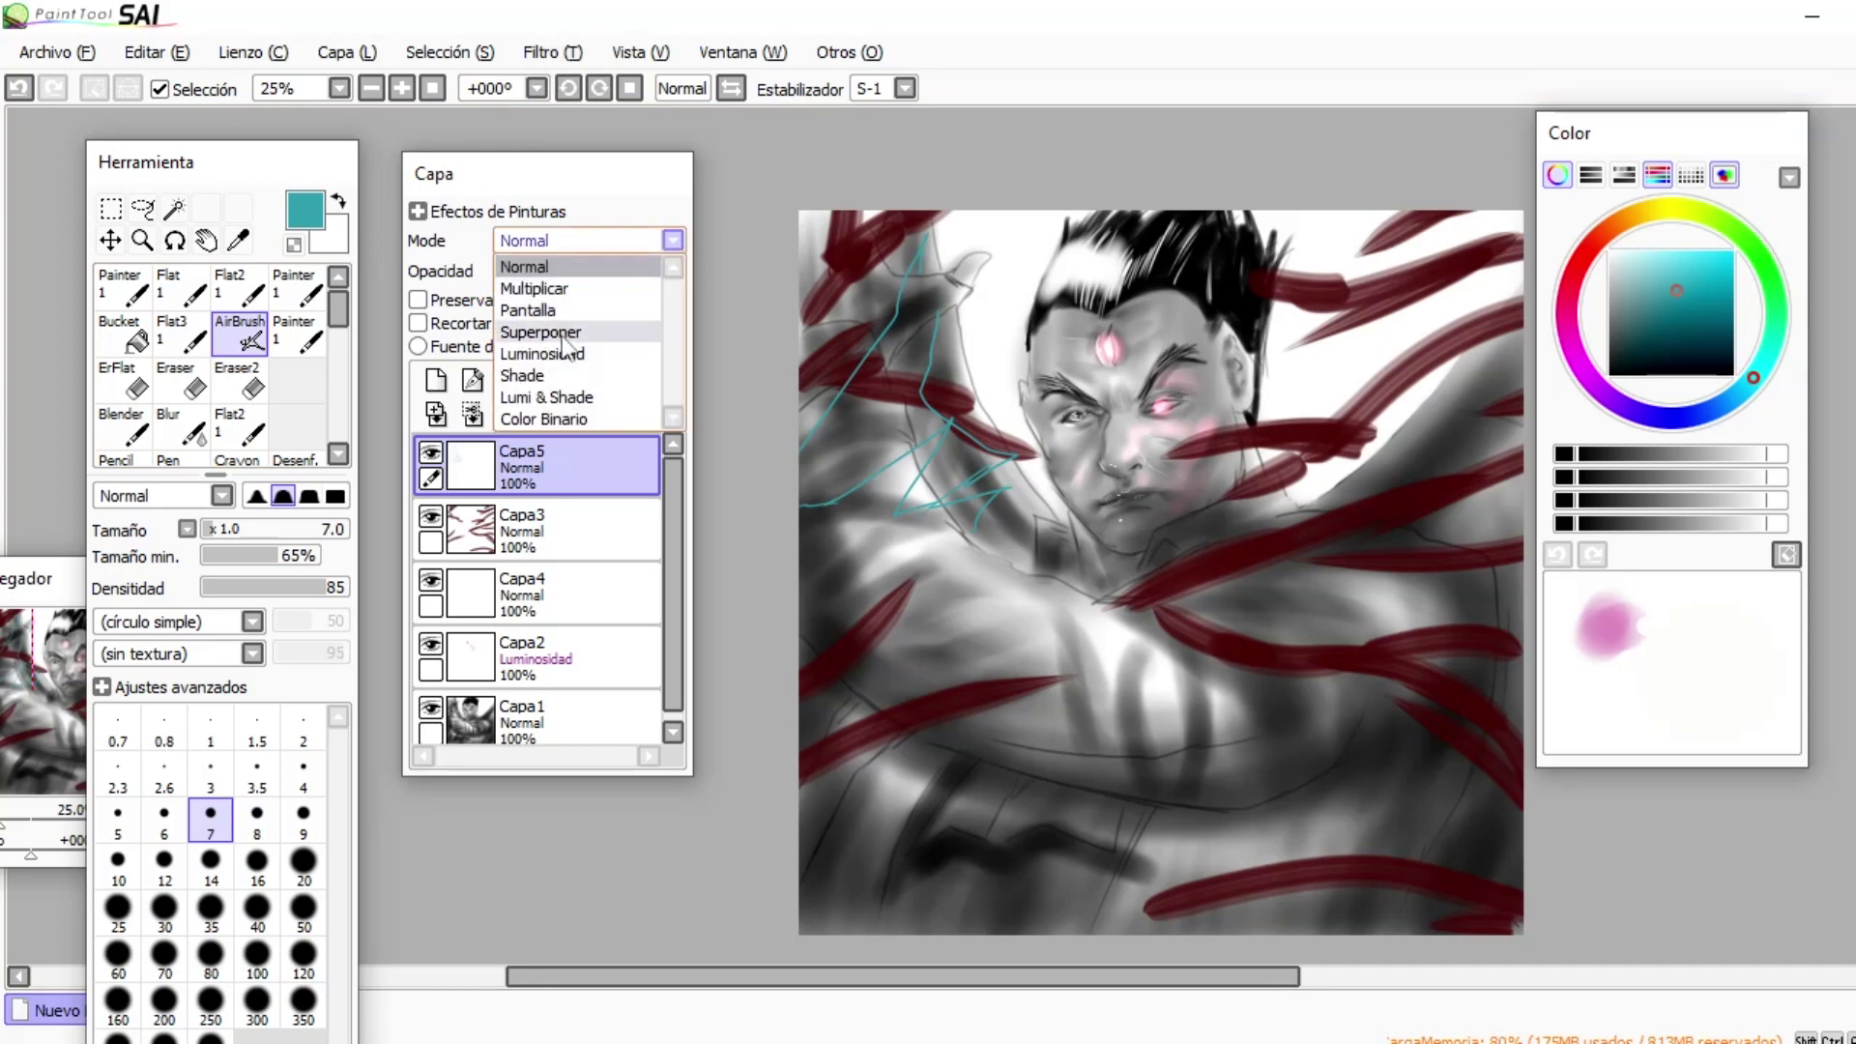
left_click(541, 354)
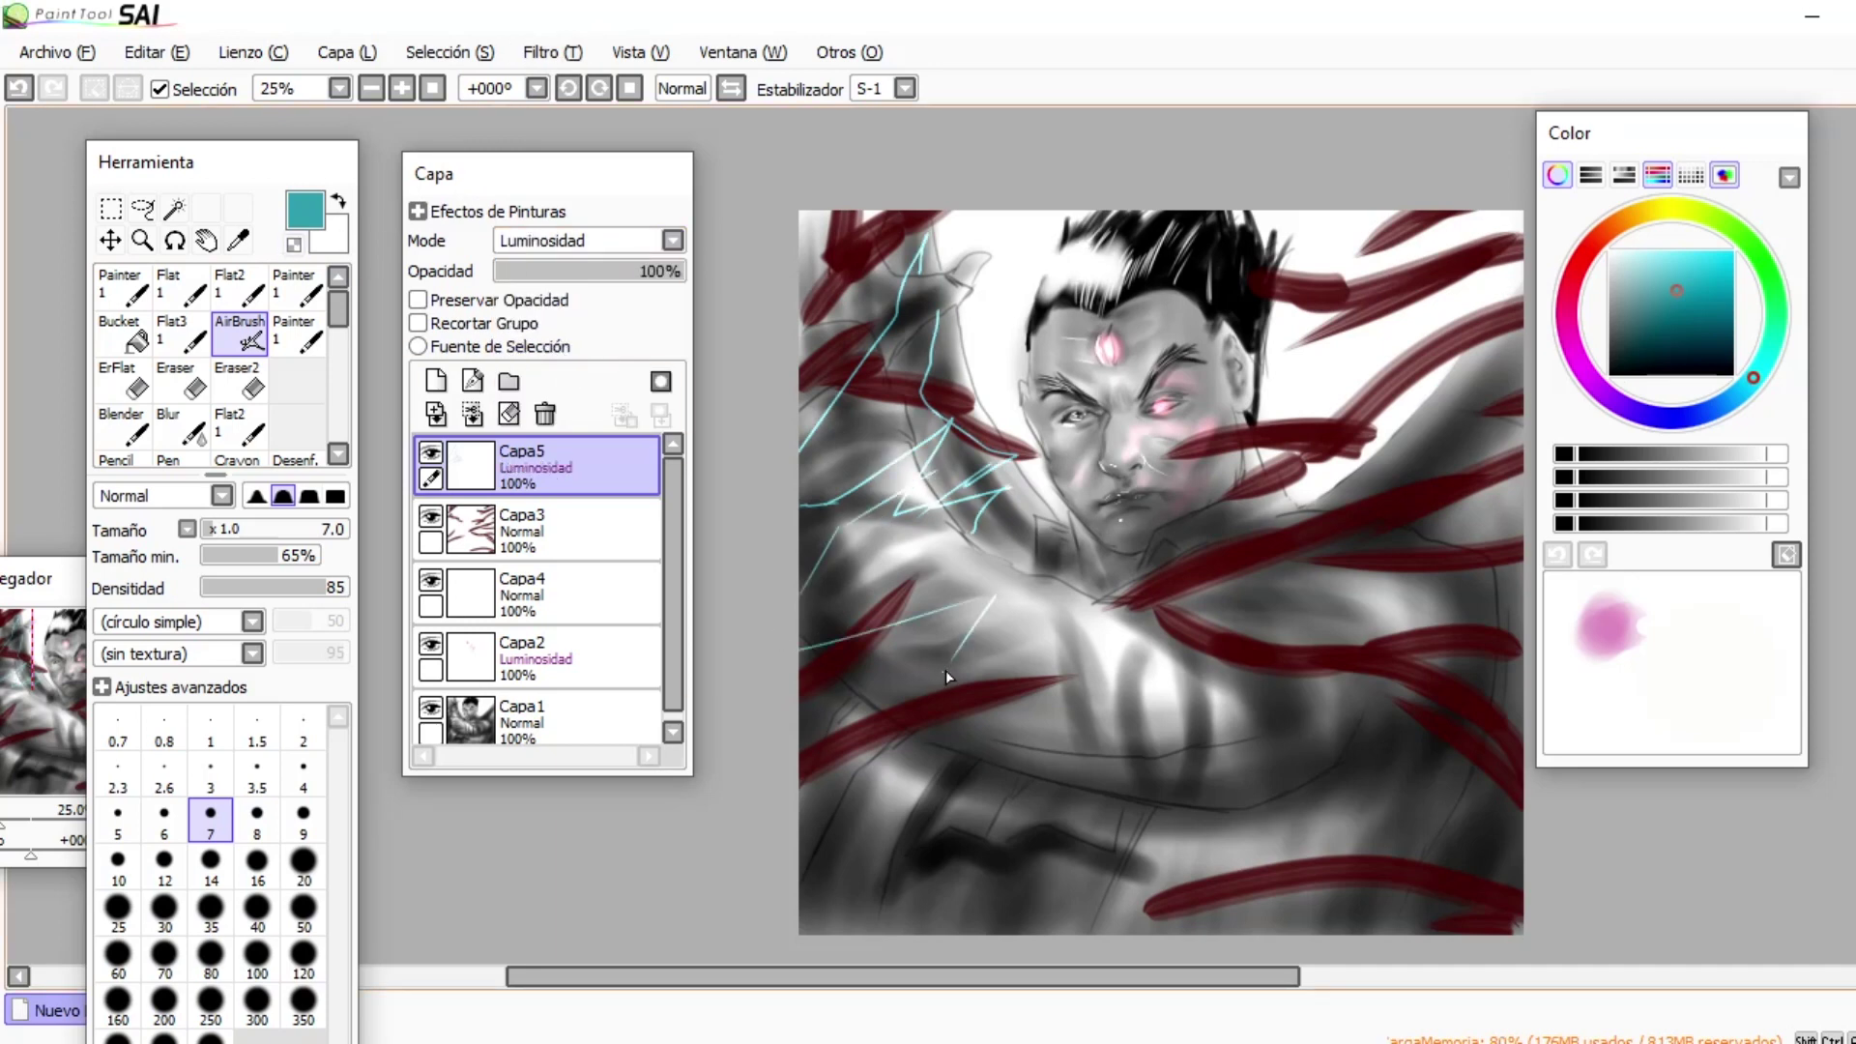
left_click_drag(947, 867, 1348, 558)
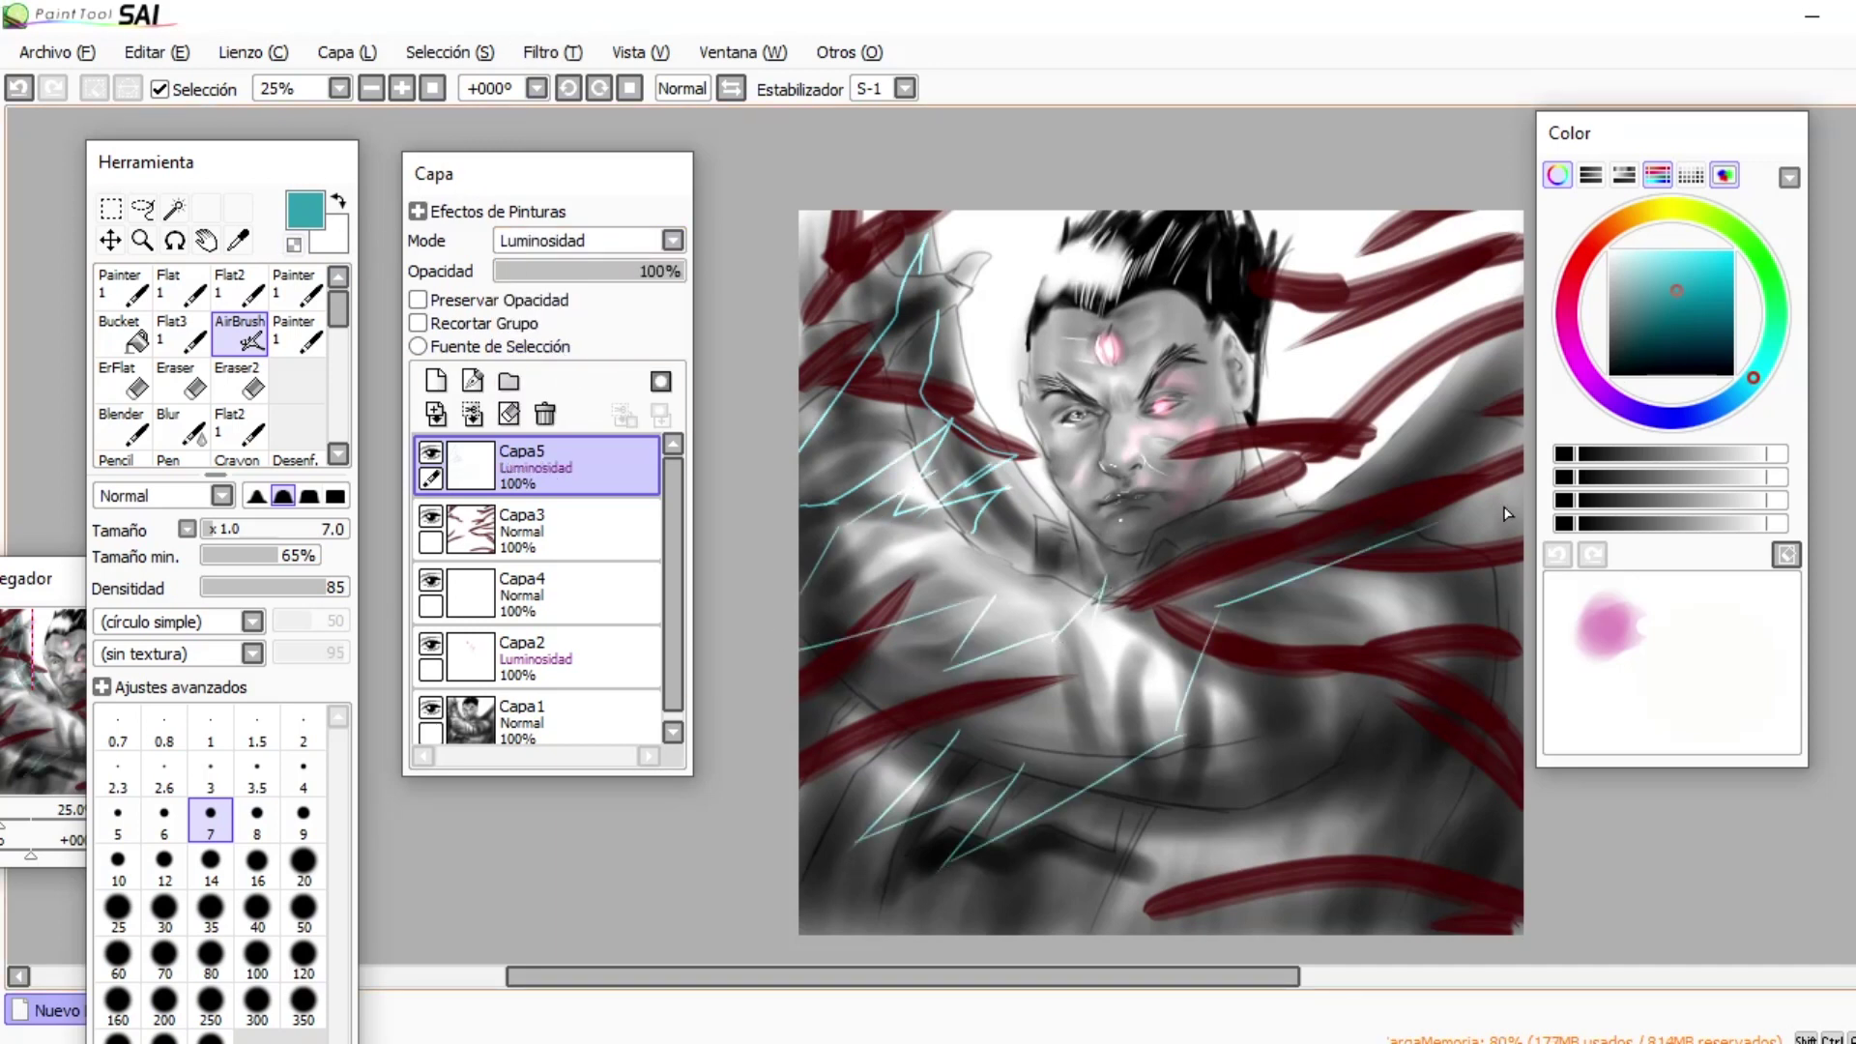
left_click_drag(1387, 368, 1481, 400)
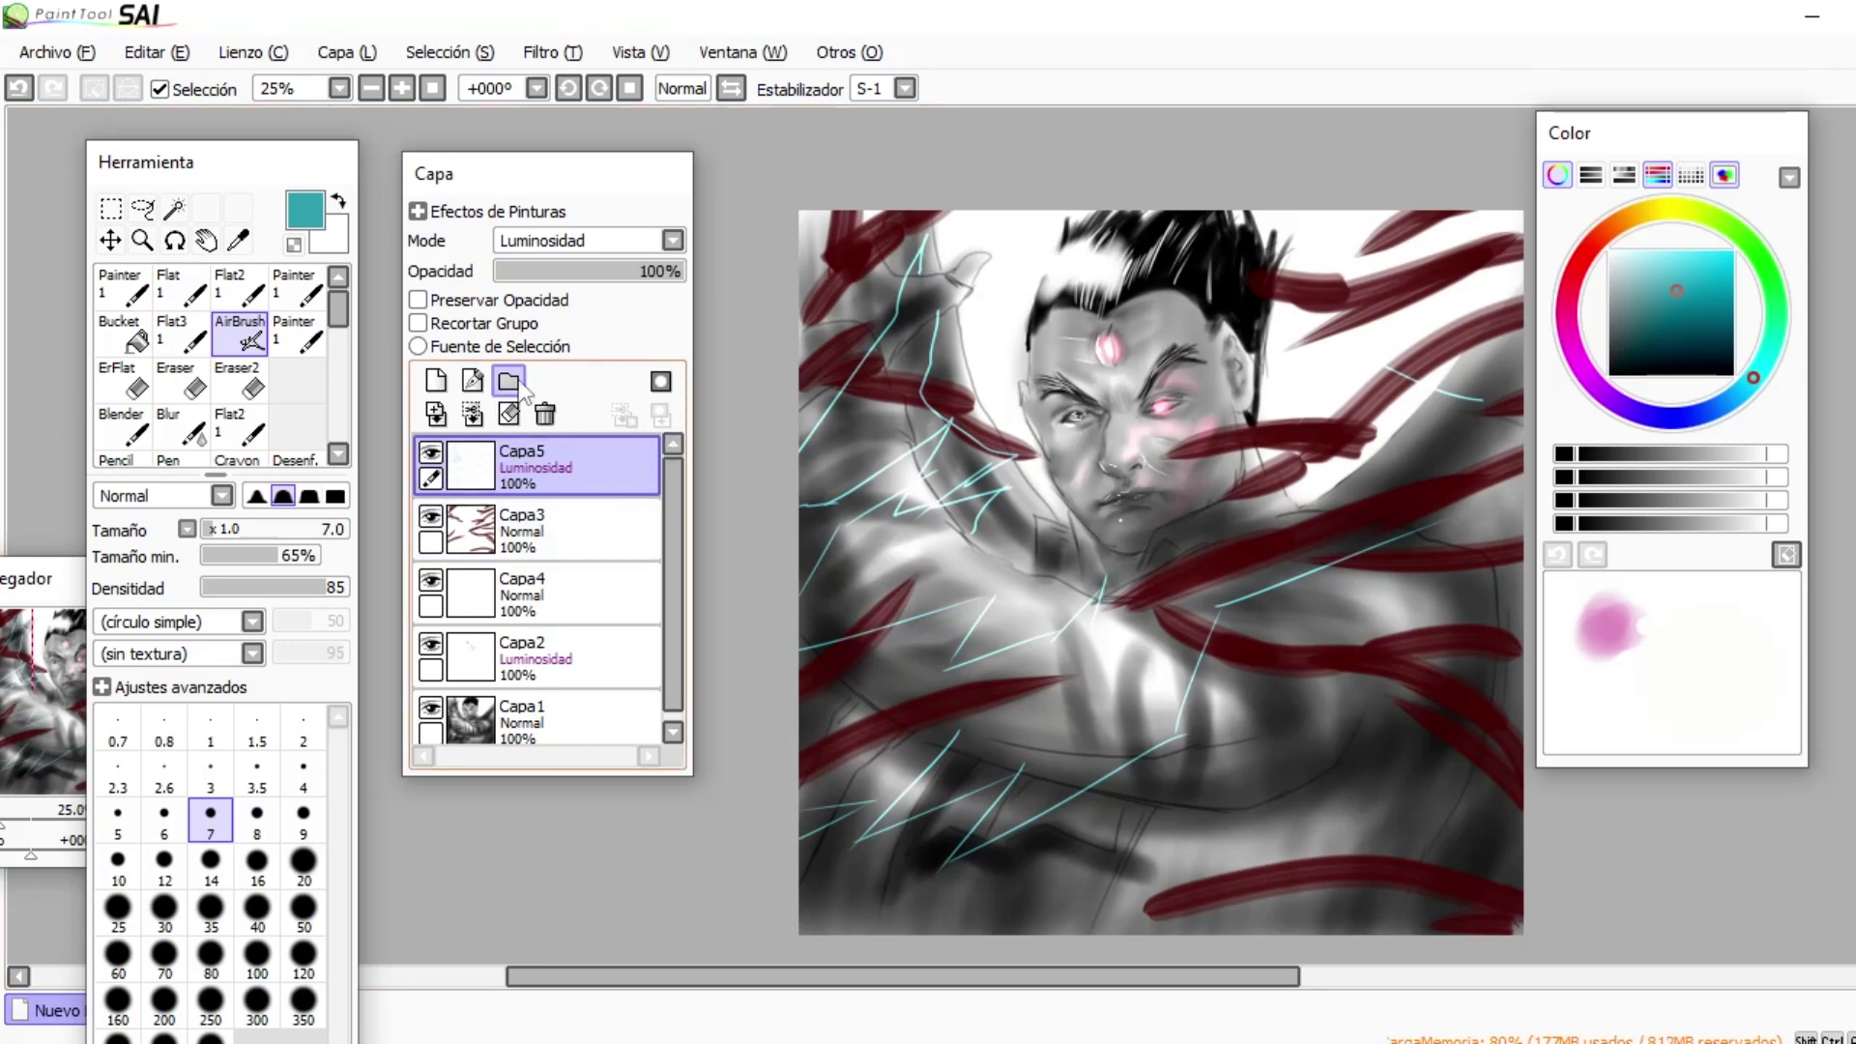
- Add a top layer in Multiplicar mode and paint black marks on the background beside the face with the AirBrush at size 14
left_click(437, 381)
left_click(675, 241)
left_click(581, 286)
left_click(1610, 374)
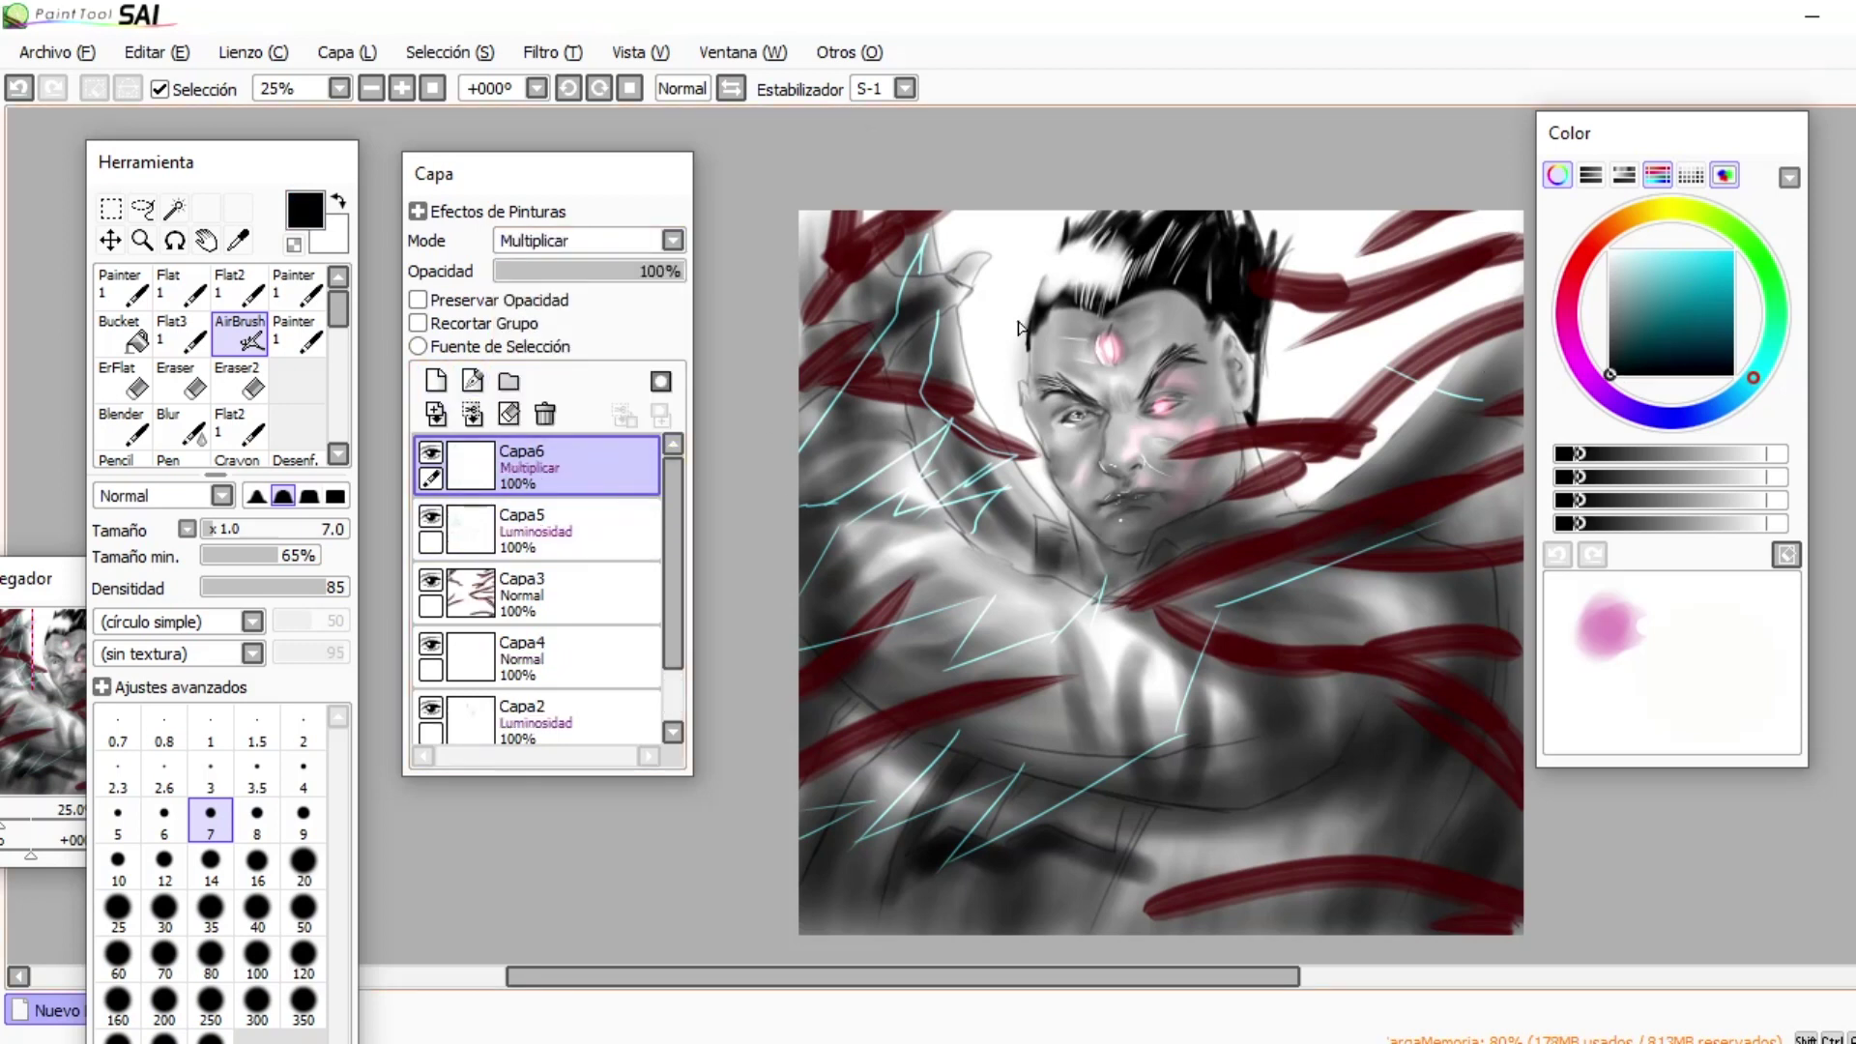
left_click(210, 866)
left_click_drag(981, 329, 983, 368)
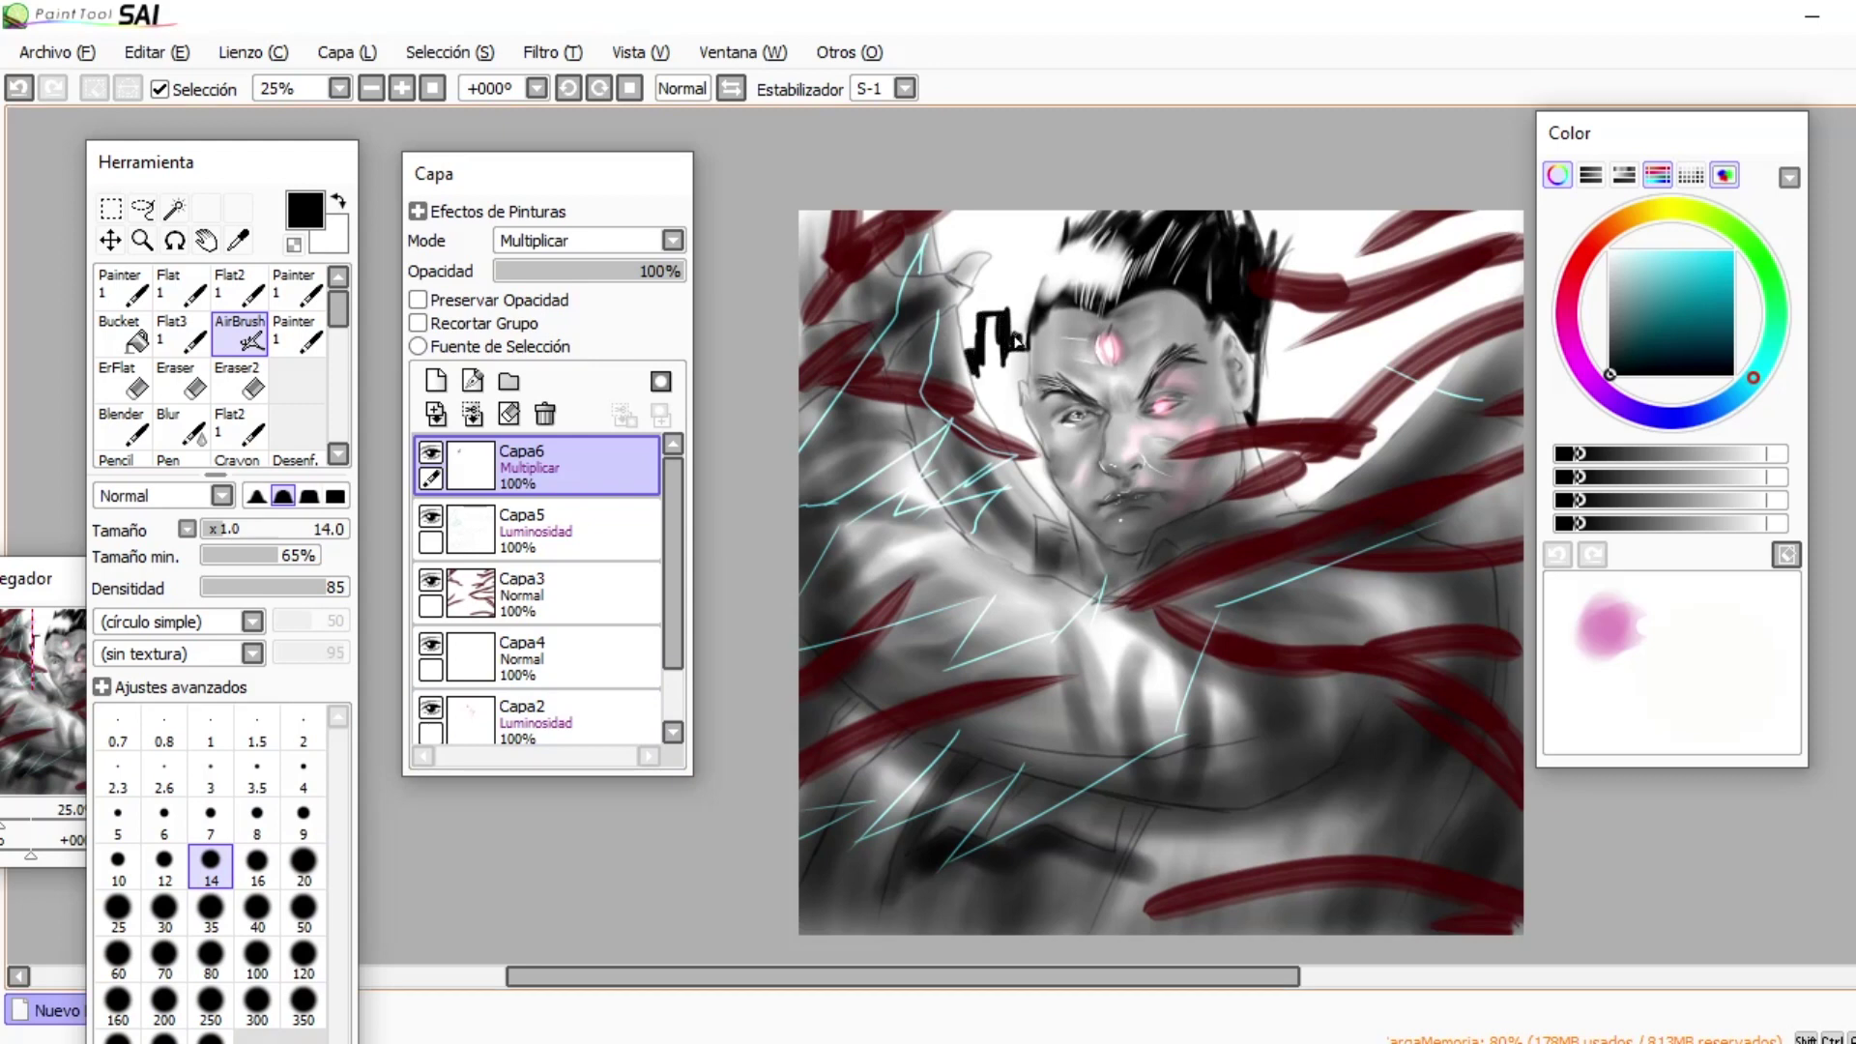
- Paint the background around and above the hair black on the Multiplicar layer with the AirBrush at size 40
key("bracketright")
key("bracketright")
key("bracketright")
key("bracketright")
key("bracketright")
key("bracketright")
key("bracketright")
key("bracketright")
key("bracketright")
key("bracketright")
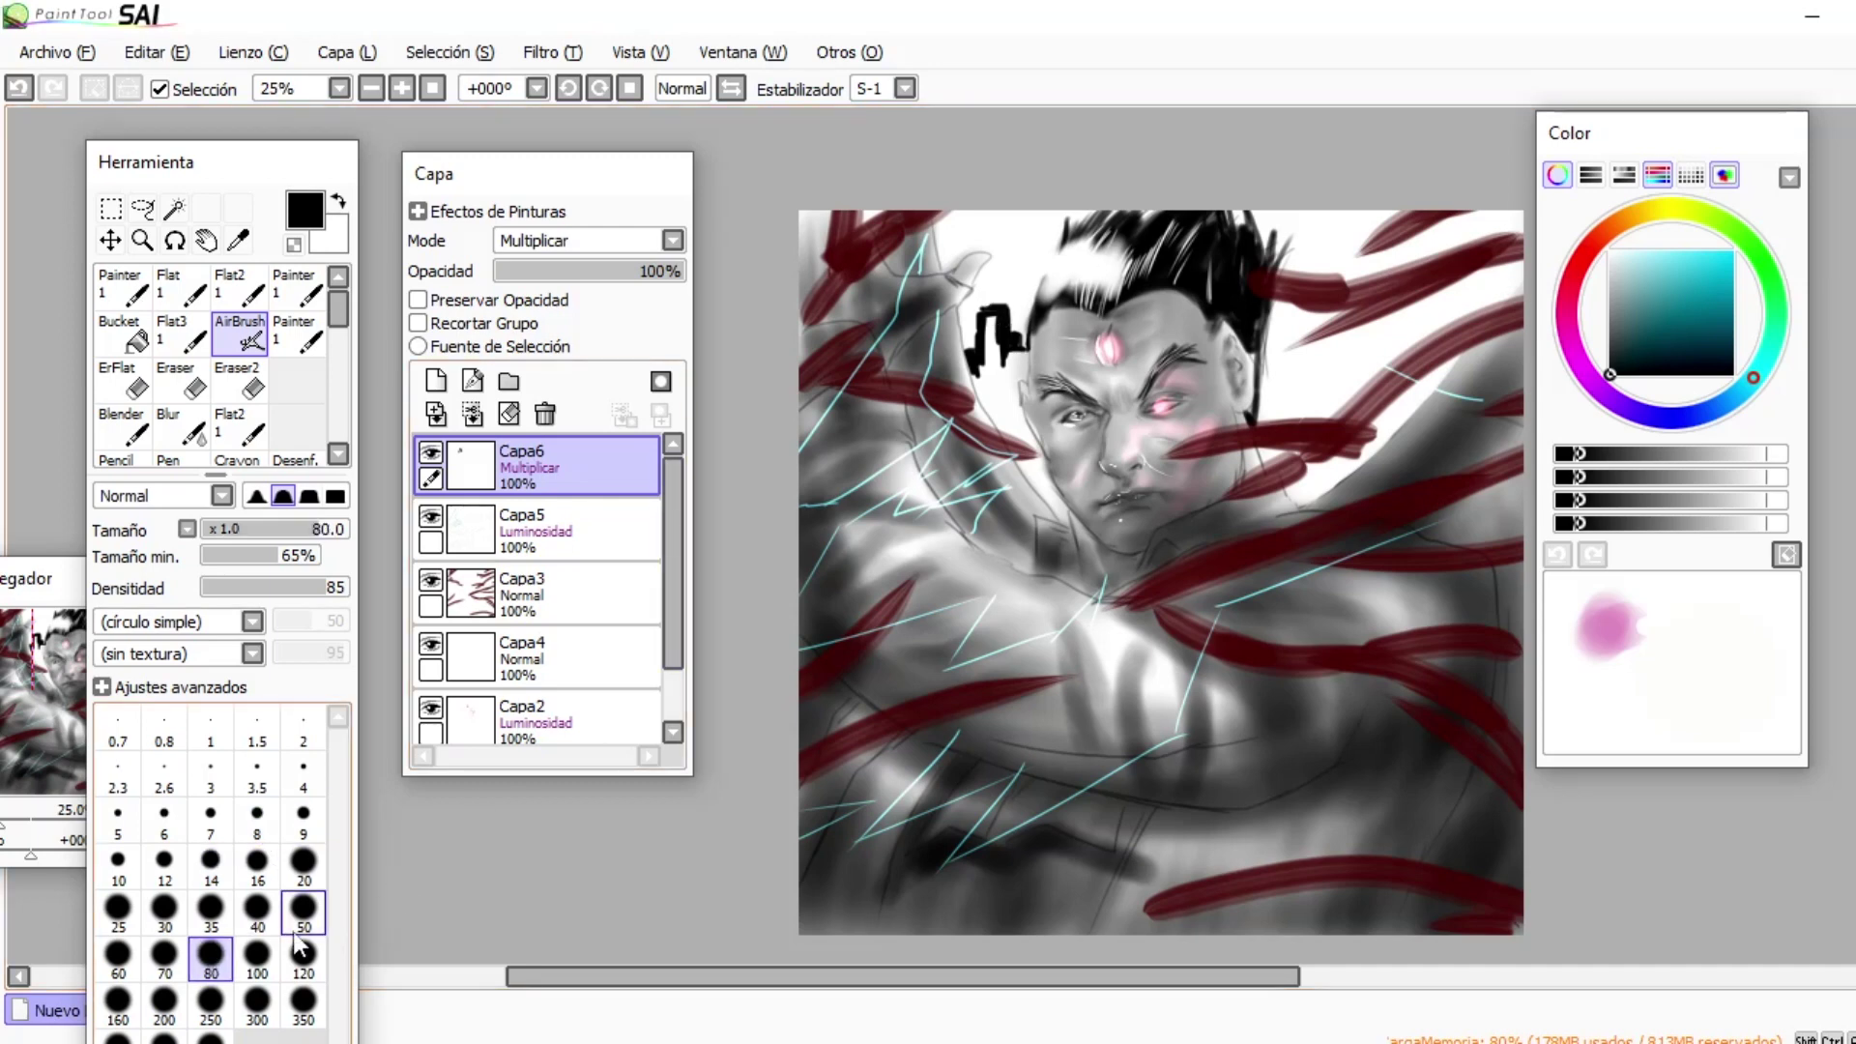
key("bracketleft")
key("bracketleft")
key("bracketleft")
key("bracketleft")
mouse_move(1001, 340)
left_mouse_down()
mouse_move(1070, 210)
mouse_move(1117, 186)
mouse_move(1059, 201)
mouse_move(1006, 305)
mouse_move(1019, 335)
mouse_move(991, 309)
mouse_move(969, 346)
mouse_move(965, 310)
mouse_move(991, 266)
mouse_move(985, 292)
mouse_move(1022, 273)
mouse_move(1016, 297)
mouse_move(1021, 258)
mouse_move(956, 261)
mouse_move(947, 233)
mouse_move(950, 269)
mouse_move(941, 241)
mouse_move(968, 210)
mouse_move(1028, 229)
left_mouse_up()
- Move the dark red ribbon layer above the black background layer and extend the black over the upper background on the far side of the hair
left_click_drag(547, 582, 528, 530)
left_click_drag(810, 978, 913, 978)
mouse_move(1172, 288)
left_mouse_down()
mouse_move(1209, 343)
mouse_move(1231, 305)
mouse_move(1237, 335)
mouse_move(1242, 257)
mouse_move(1272, 267)
mouse_move(1227, 289)
mouse_move(1215, 241)
mouse_move(1190, 298)
mouse_move(1141, 195)
mouse_move(1197, 273)
mouse_move(1171, 322)
mouse_move(1311, 247)
mouse_move(1315, 317)
mouse_move(1251, 268)
mouse_move(1290, 235)
mouse_move(1235, 289)
mouse_move(1323, 228)
mouse_move(1313, 315)
mouse_move(1321, 204)
mouse_move(1310, 220)
mouse_move(1385, 210)
mouse_move(1385, 277)
mouse_move(1410, 284)
mouse_move(1395, 230)
mouse_move(1416, 216)
mouse_move(1389, 212)
mouse_move(1337, 262)
mouse_move(1252, 220)
left_mouse_up()
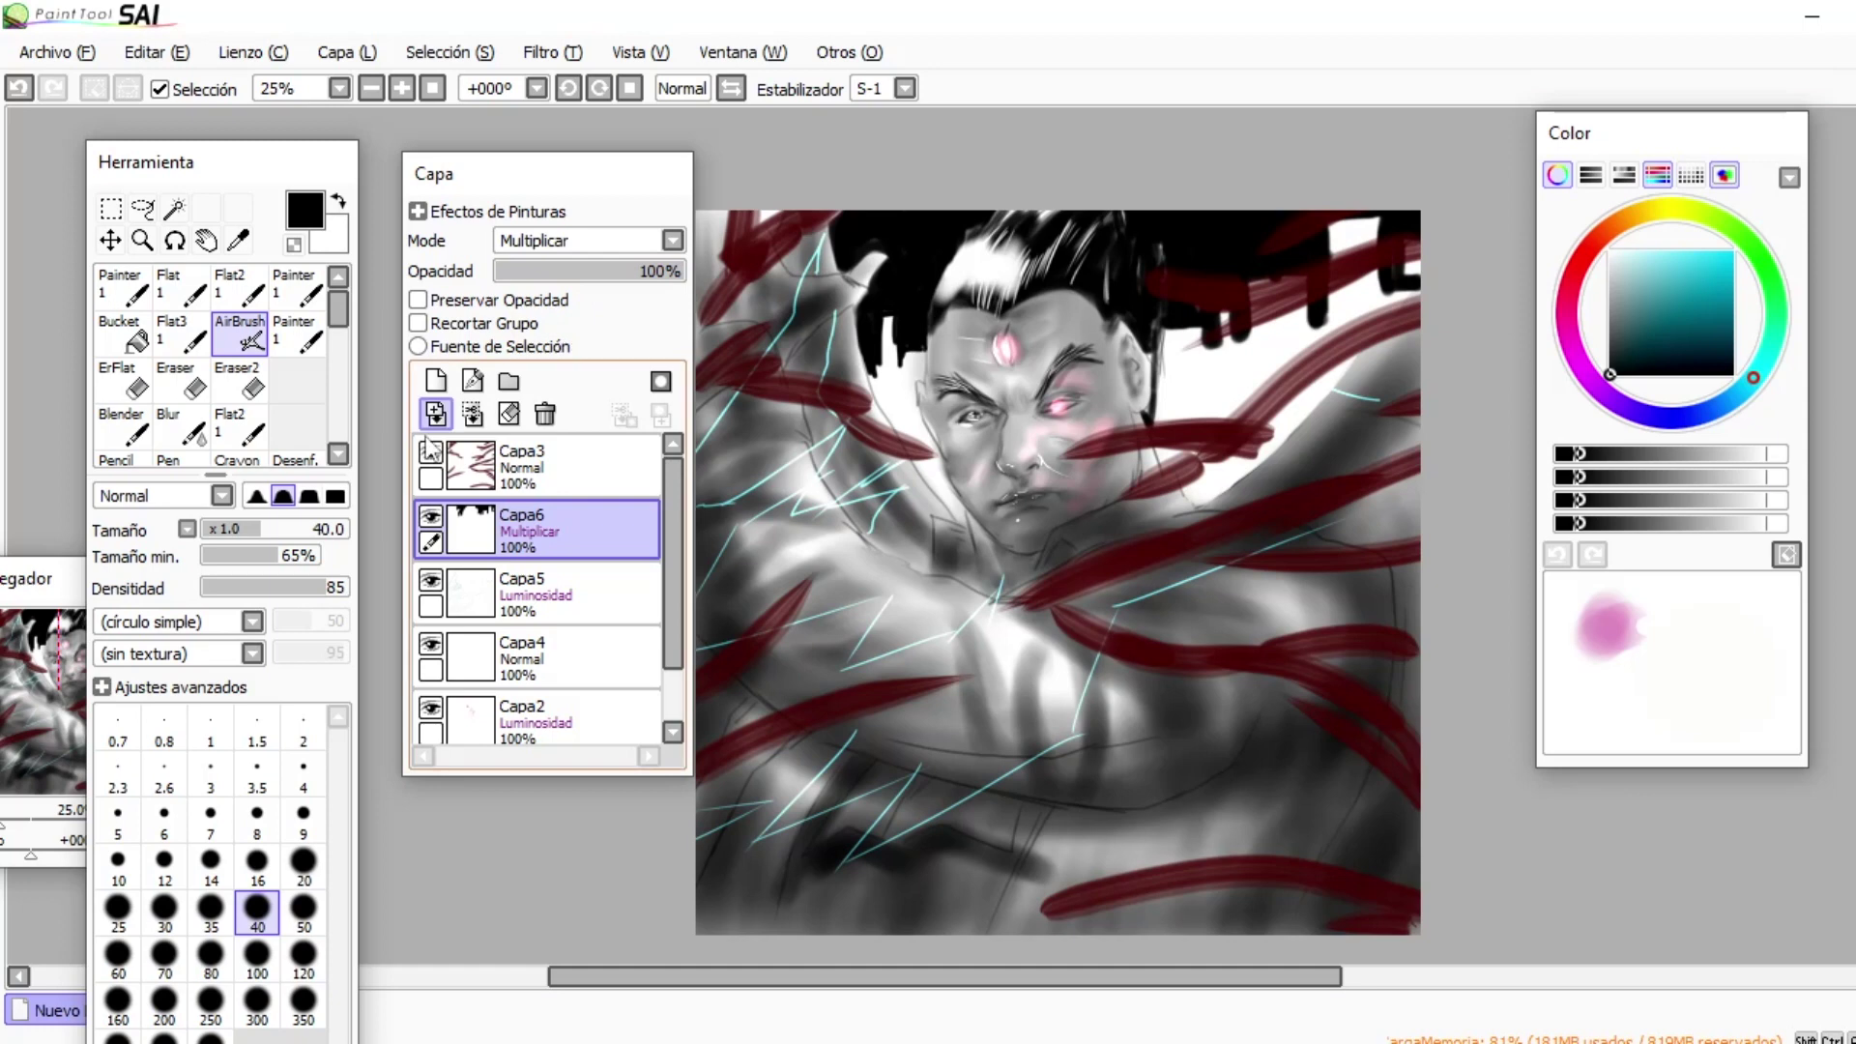
- Add a layer above the ribbons and paint thin white strands through the hair with the AirBrush at size 7
left_click(556, 468)
left_click(436, 381)
left_click_drag(1627, 281, 1610, 251)
left_click(210, 820)
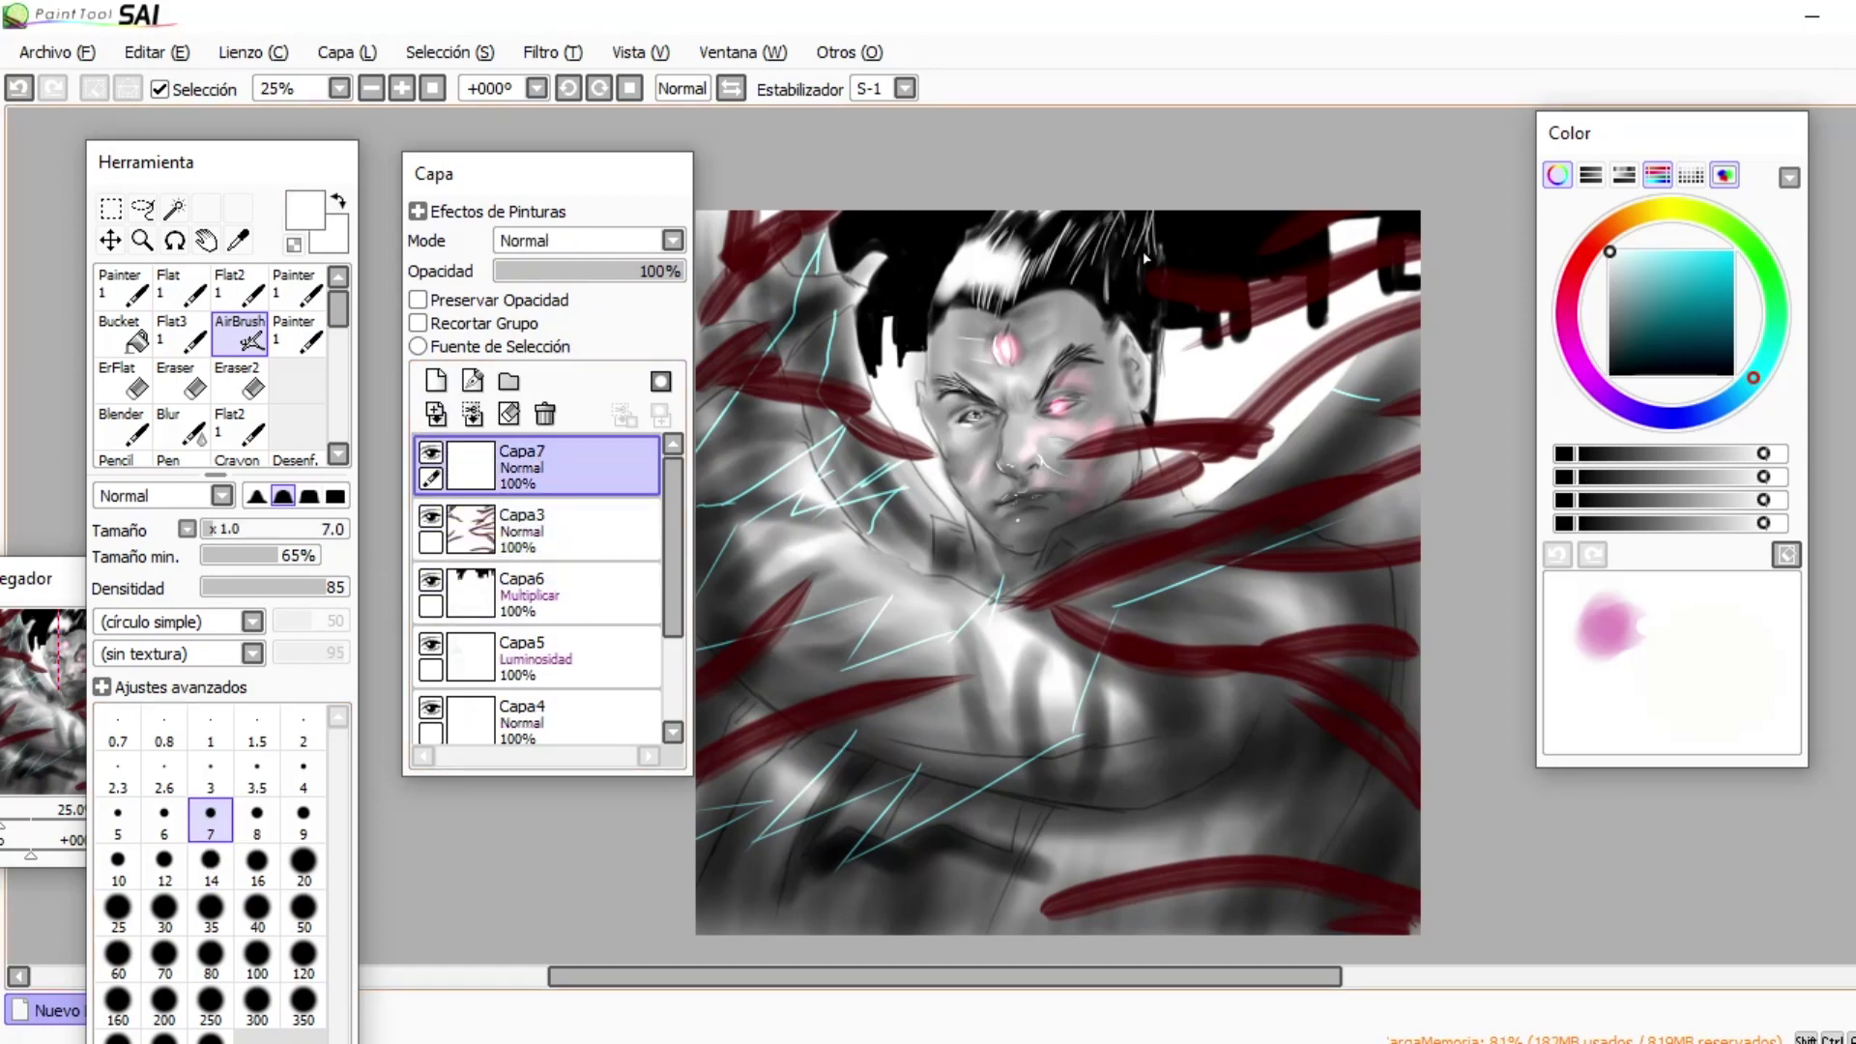
mouse_move(1149, 219)
left_mouse_down()
mouse_move(1107, 189)
mouse_move(1050, 250)
left_mouse_up()
mouse_move(1055, 210)
left_mouse_down()
mouse_move(1030, 261)
mouse_move(1025, 237)
mouse_move(1011, 250)
mouse_move(967, 224)
mouse_move(965, 242)
left_mouse_up()
- Add another layer on top of the stack and set its mode to Multiplicar
left_click(436, 380)
left_click(650, 243)
left_click(534, 288)
- Add a layer in Multiplicar mode directly above Capa4, underneath the teal lightning layer
left_click(542, 530)
left_click(542, 658)
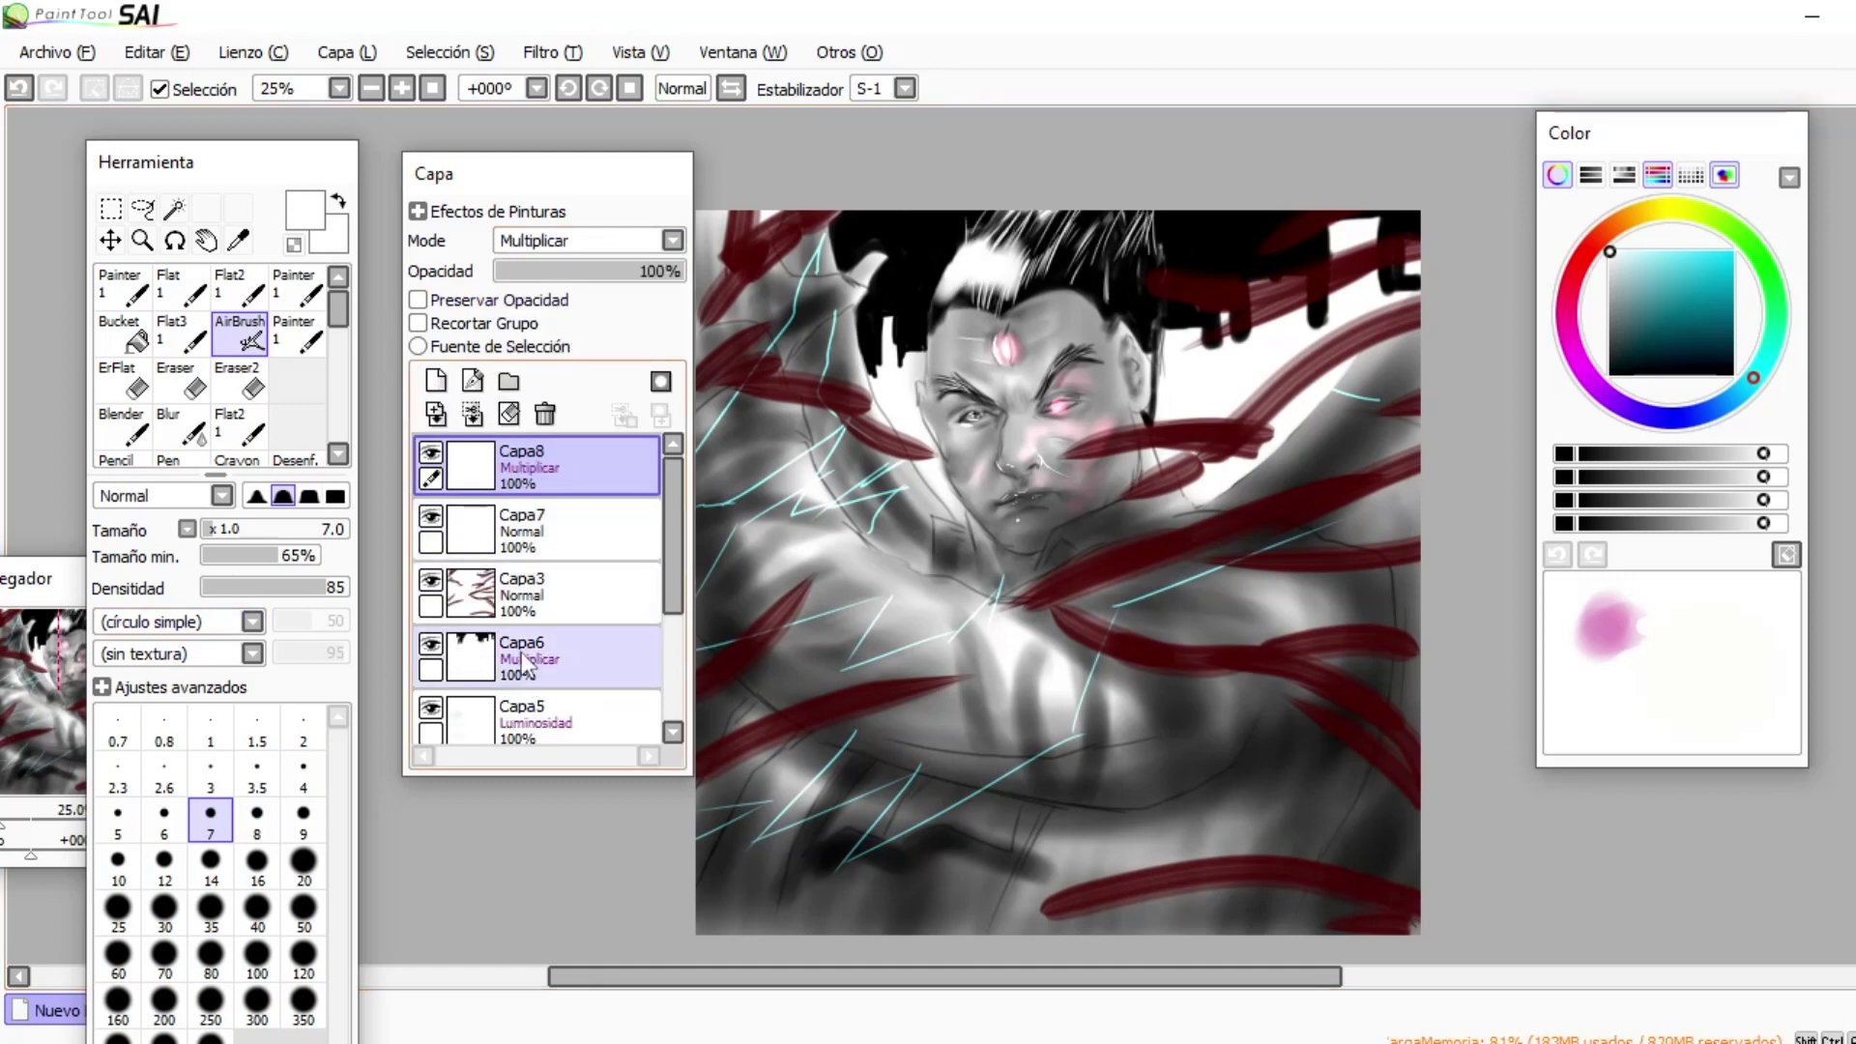
left_click(541, 720)
left_click_drag(674, 584, 676, 650)
left_click(556, 660)
left_click(436, 380)
left_click(650, 242)
left_click(570, 288)
- Shade the lower body, arms and far shoulder mid-grey with the AirBrush at size 300
mouse_move(1619, 329)
left_mouse_down()
mouse_move(1583, 330)
mouse_move(1584, 312)
left_mouse_up()
left_click(211, 1006)
left_click(257, 1006)
mouse_move(691, 758)
left_mouse_down()
mouse_move(647, 758)
mouse_move(1036, 857)
mouse_move(1402, 764)
left_mouse_up()
mouse_move(996, 542)
left_mouse_down()
mouse_move(1383, 500)
mouse_move(1368, 571)
left_mouse_up()
- Soften the grey shading around the neck and far shoulder with the Blur brush at sizes 80 and 300
left_click(184, 428)
left_click_drag(290, 161, 299, 62)
left_click(221, 1000)
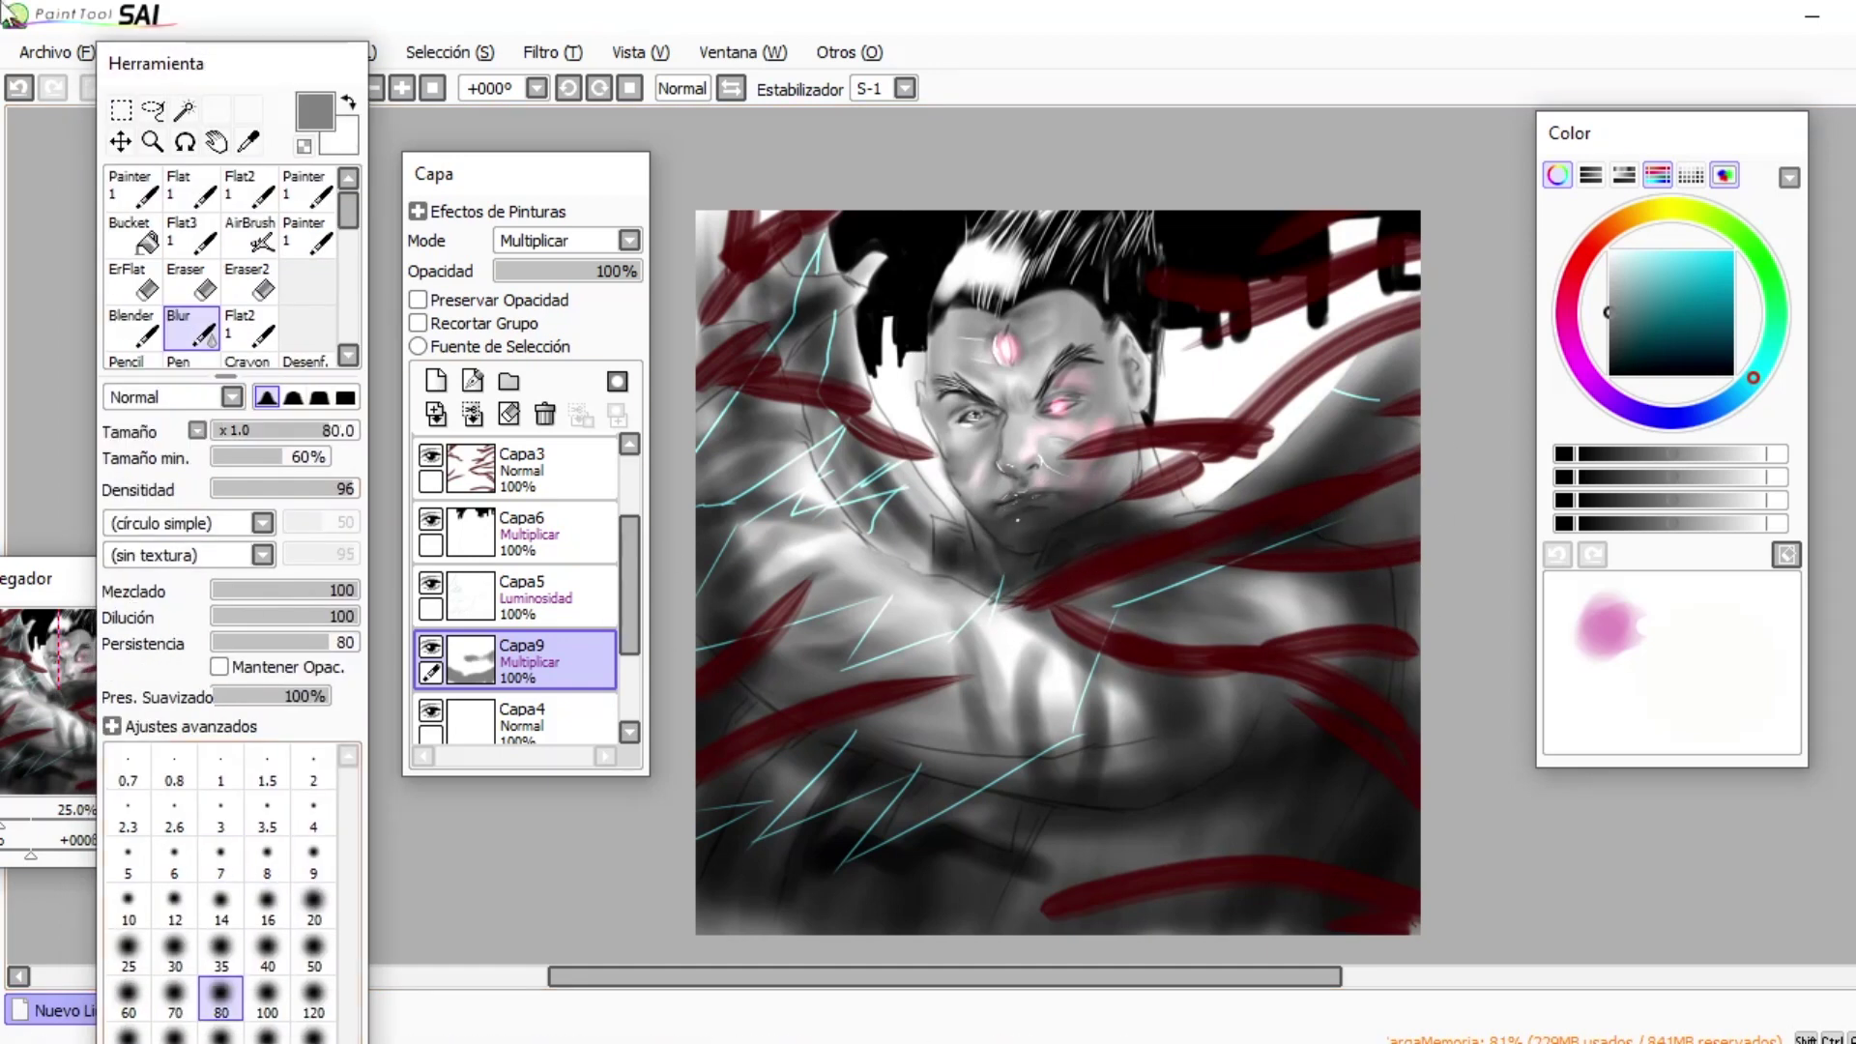
left_click(252, 1039)
left_click_drag(1016, 551, 1129, 483)
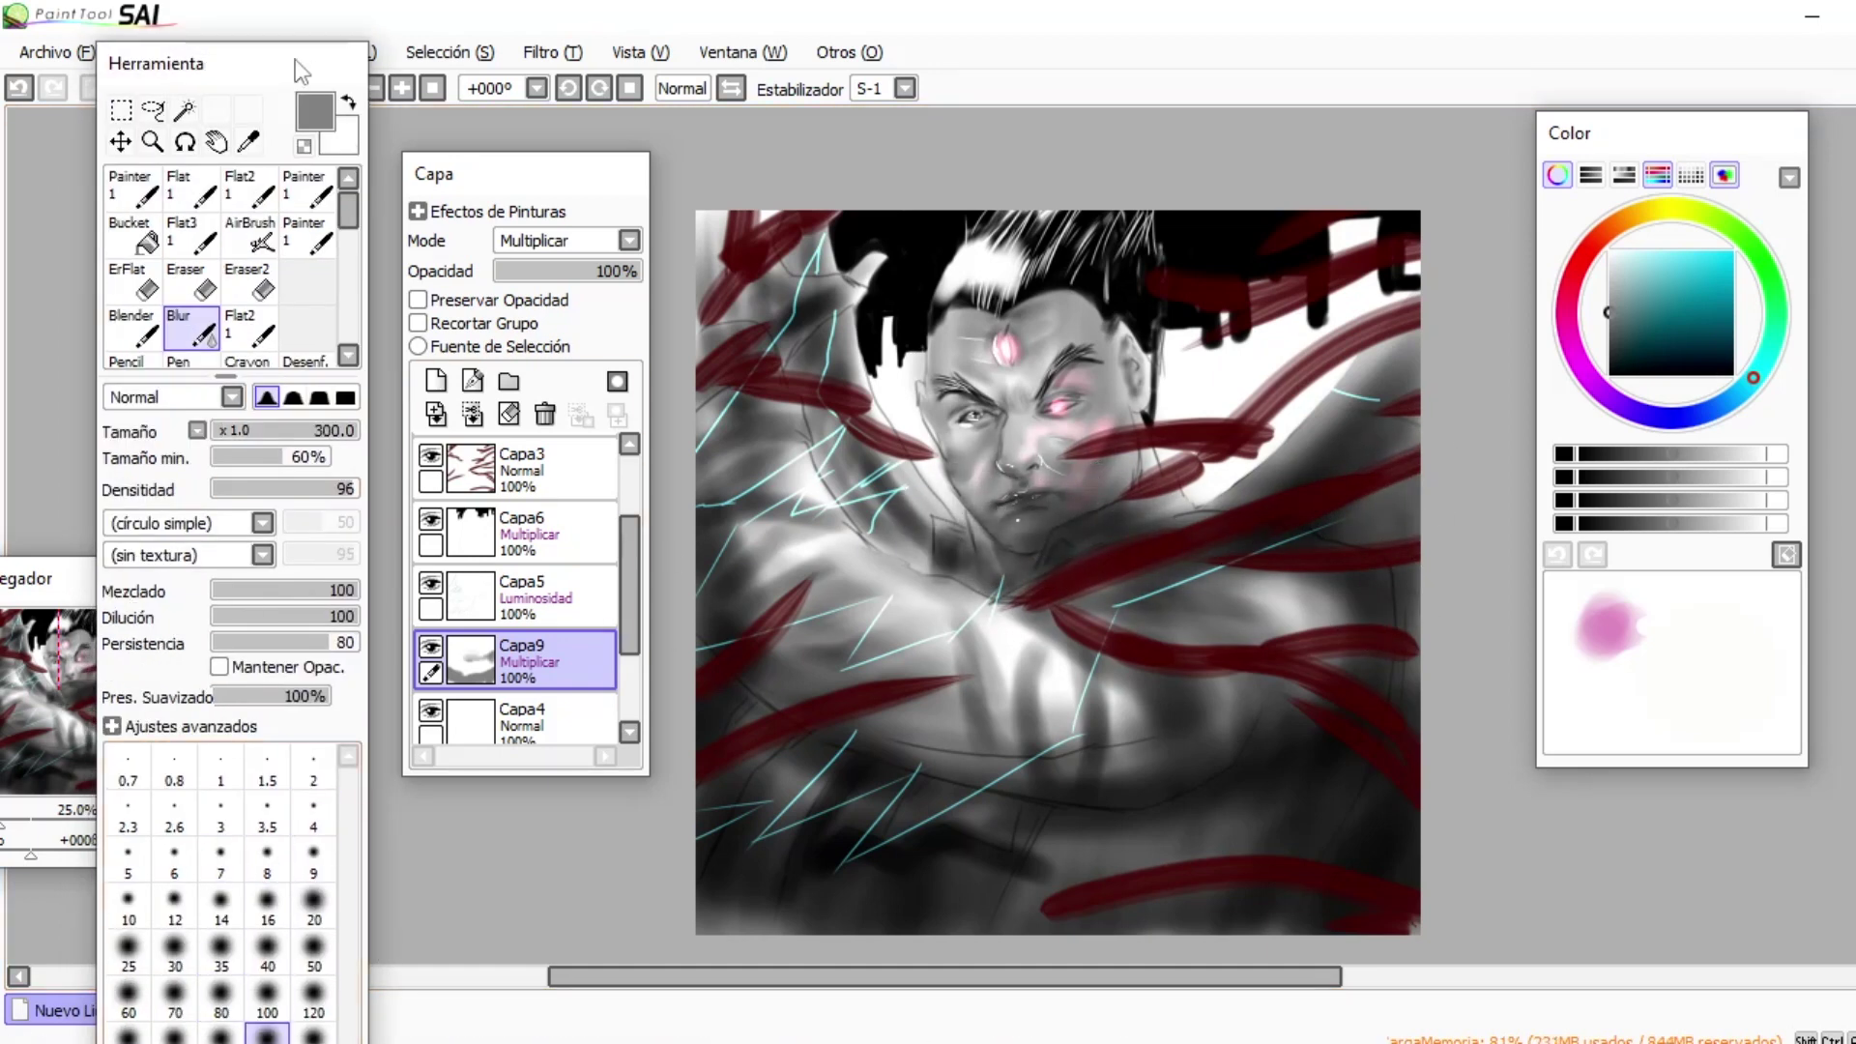
- Erase the grey shading over the chin with Eraser2 at size 100 and blend the remaining shading with the Blur brush at size 450
left_click_drag(294, 62, 302, 21)
left_click(187, 1040)
left_click(255, 247)
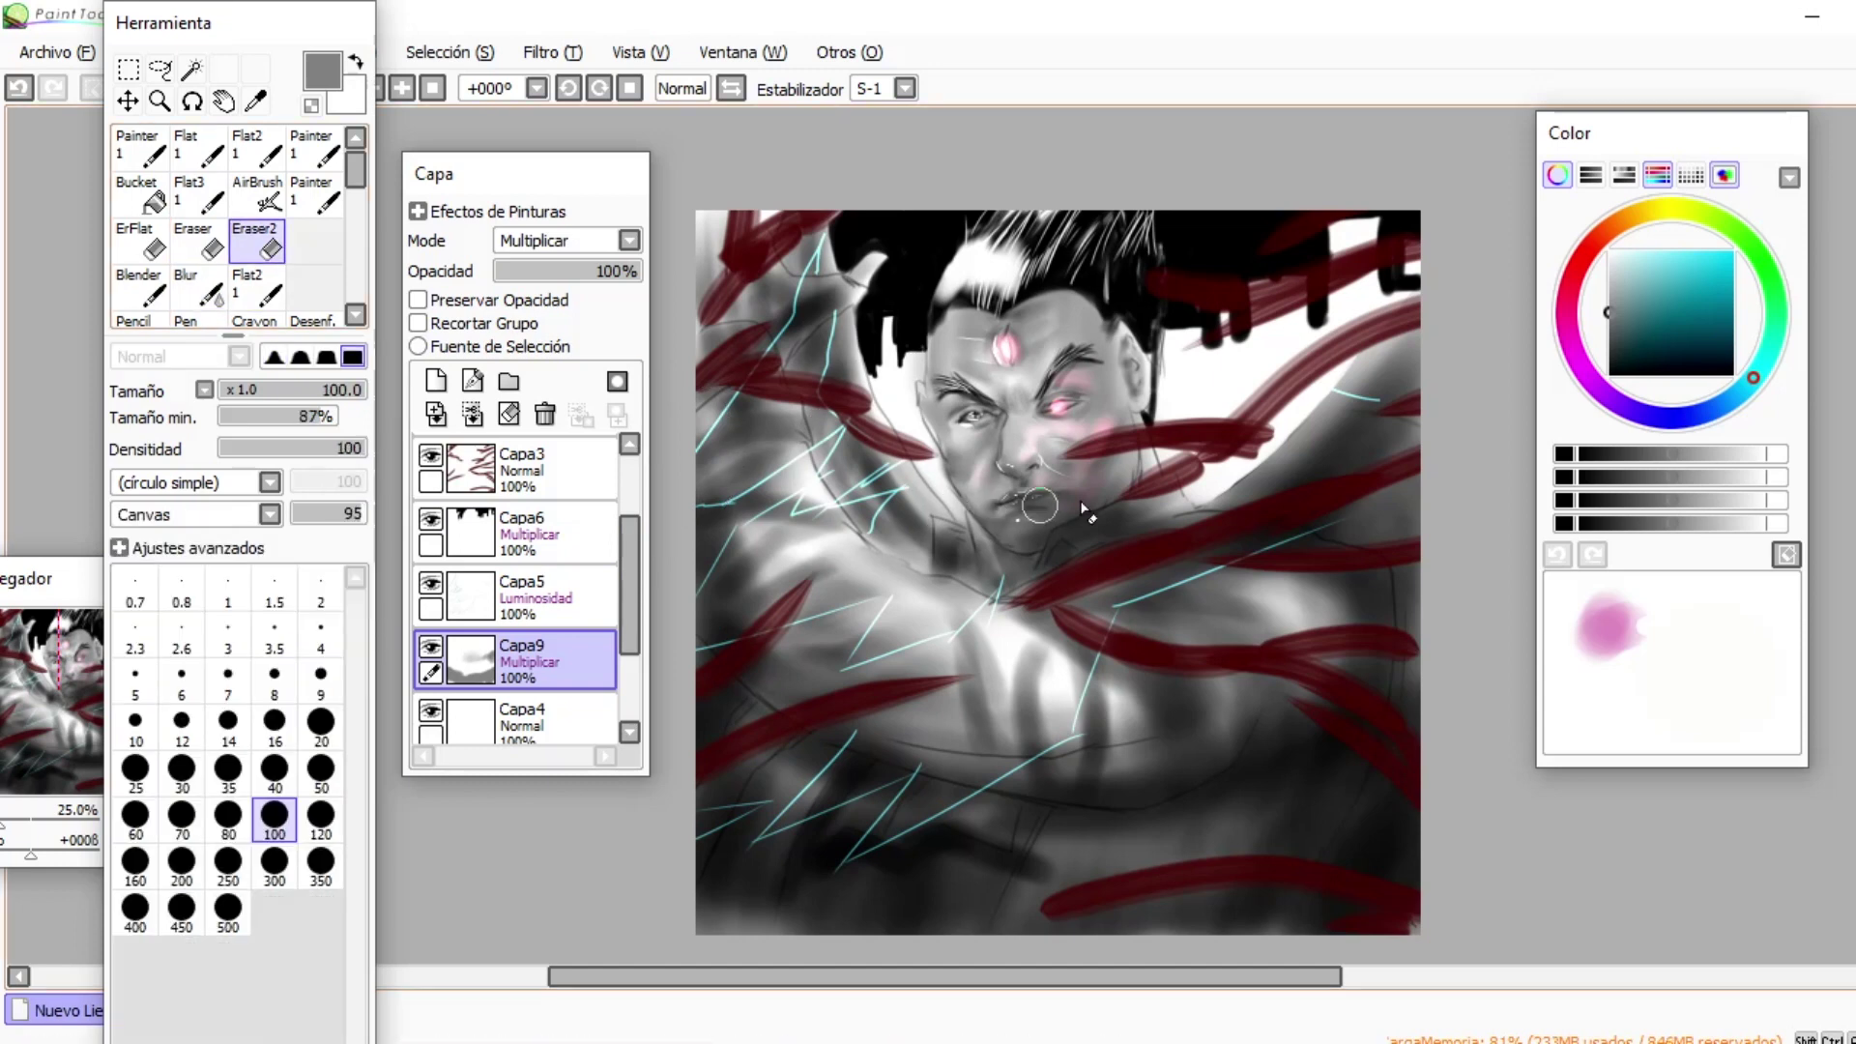
left_click(199, 288)
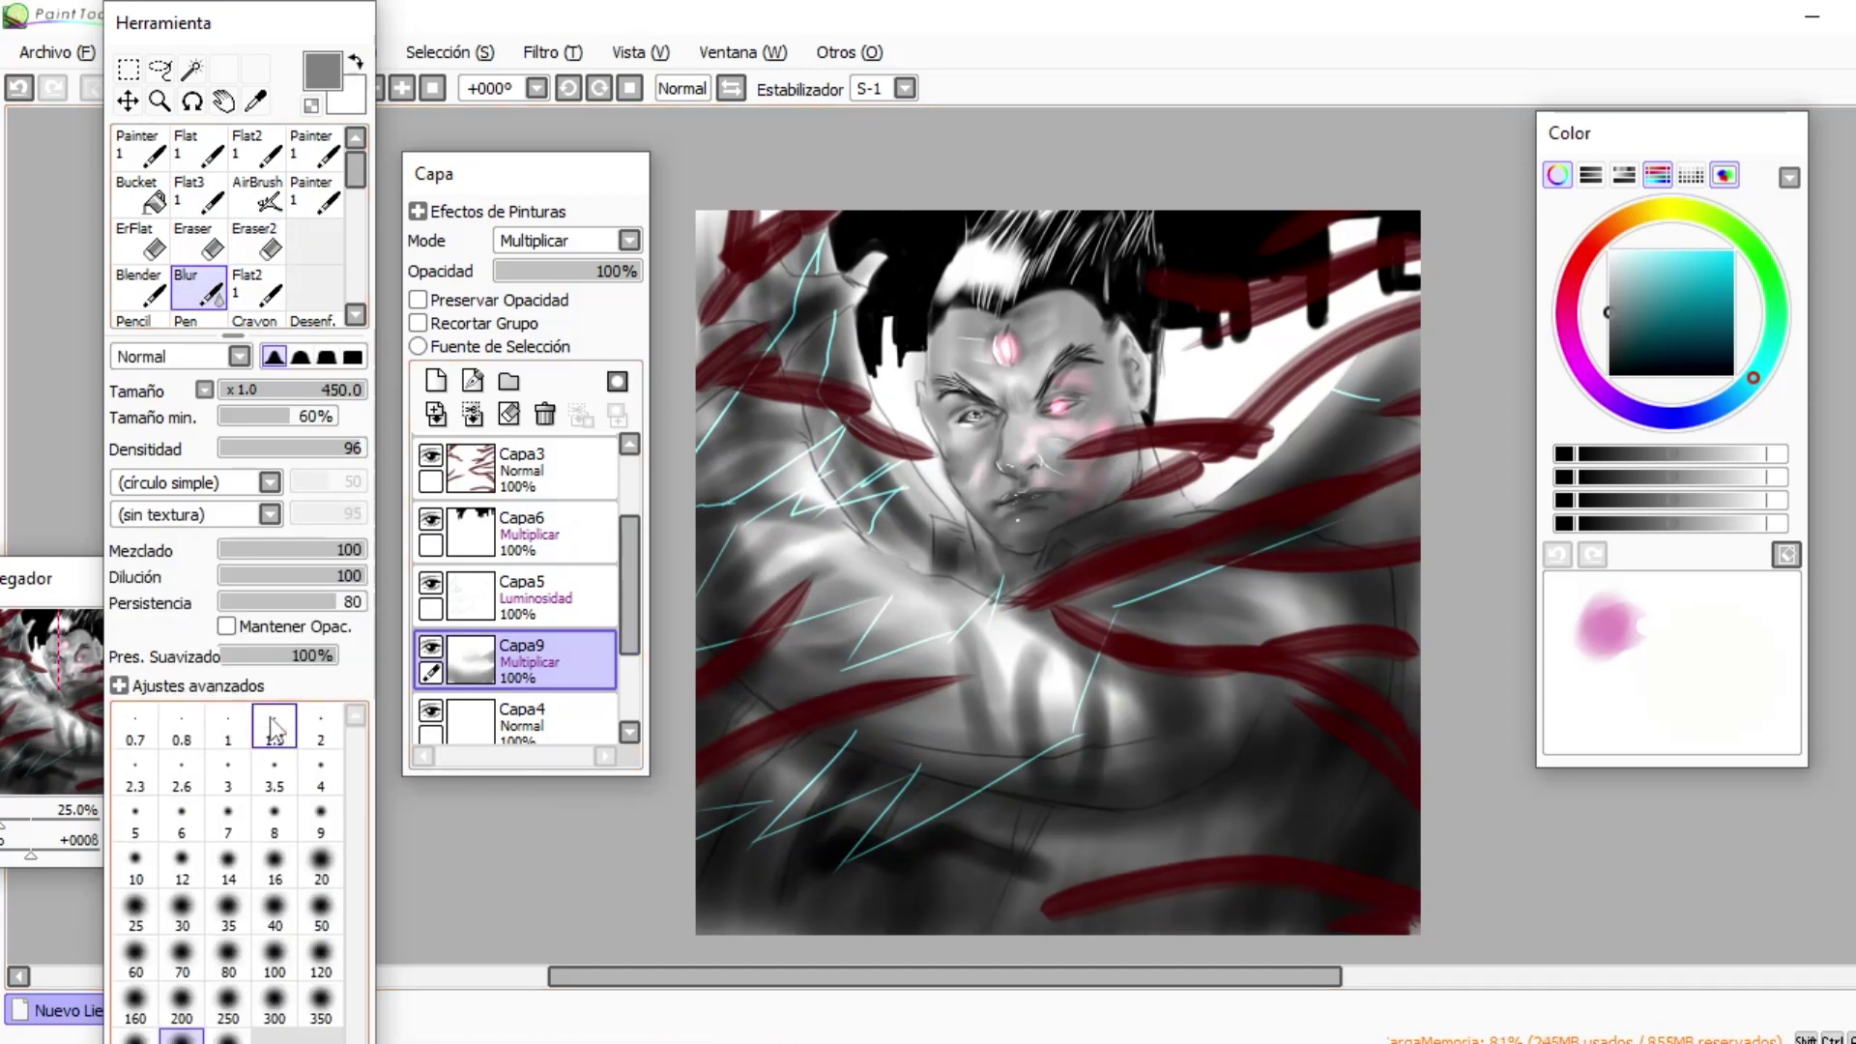
- Add a layer above the ribbons, paint a white rim along the jaw with the AirBrush at size 14 and soften it with Blur at size 40
left_click(471, 471)
left_click(436, 380)
right_click(715, 305)
left_click(257, 195)
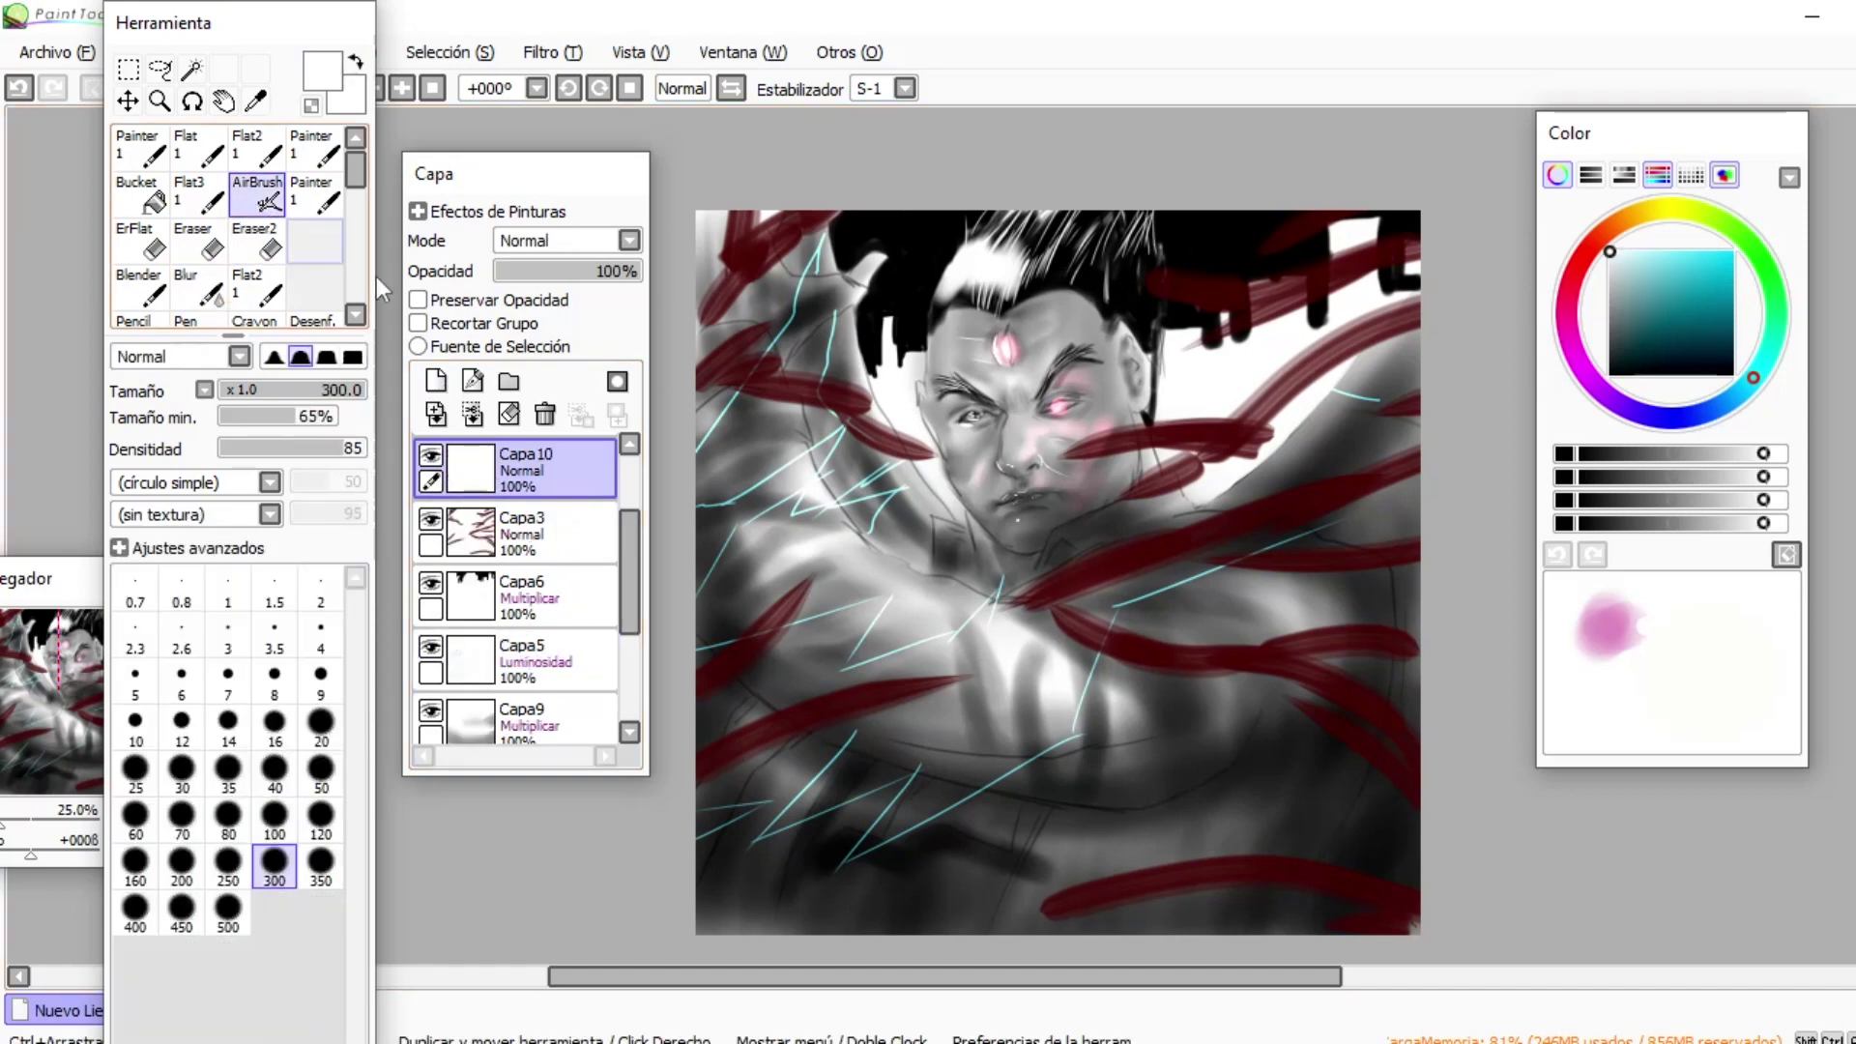
left_click(228, 727)
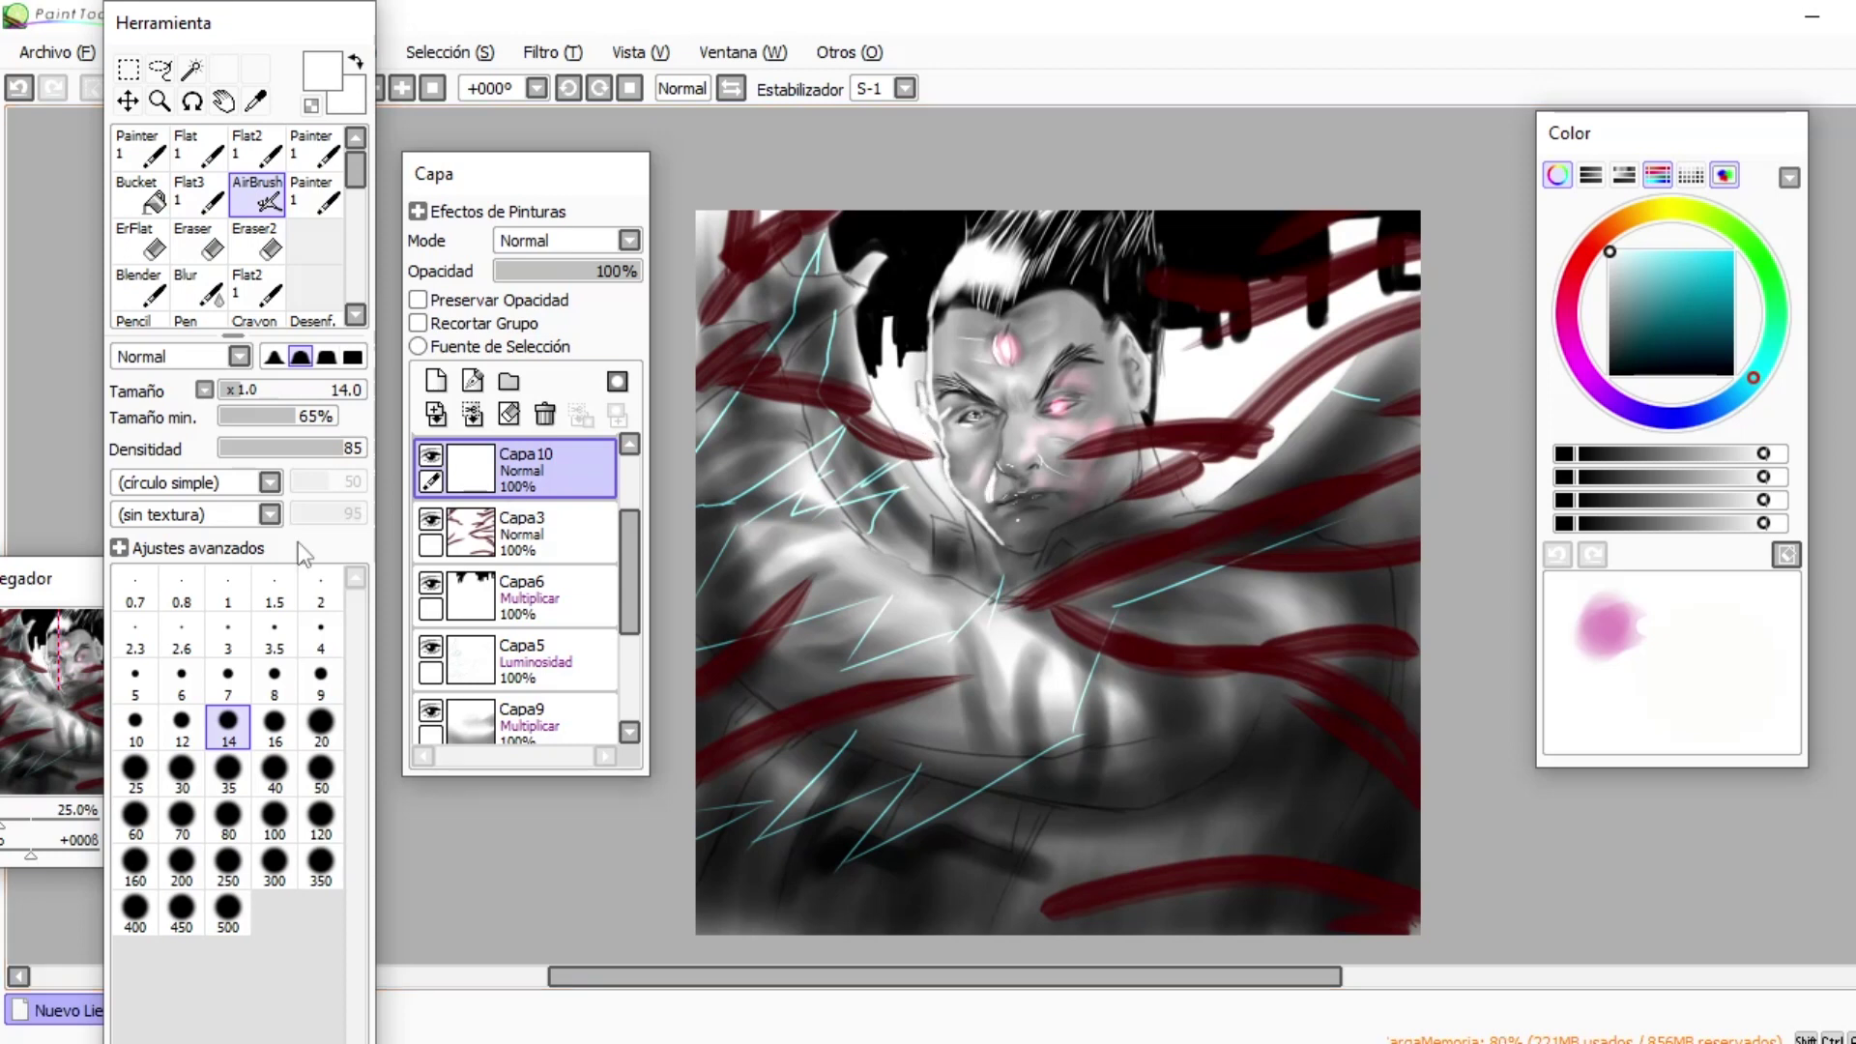
left_click(198, 290)
left_click(275, 907)
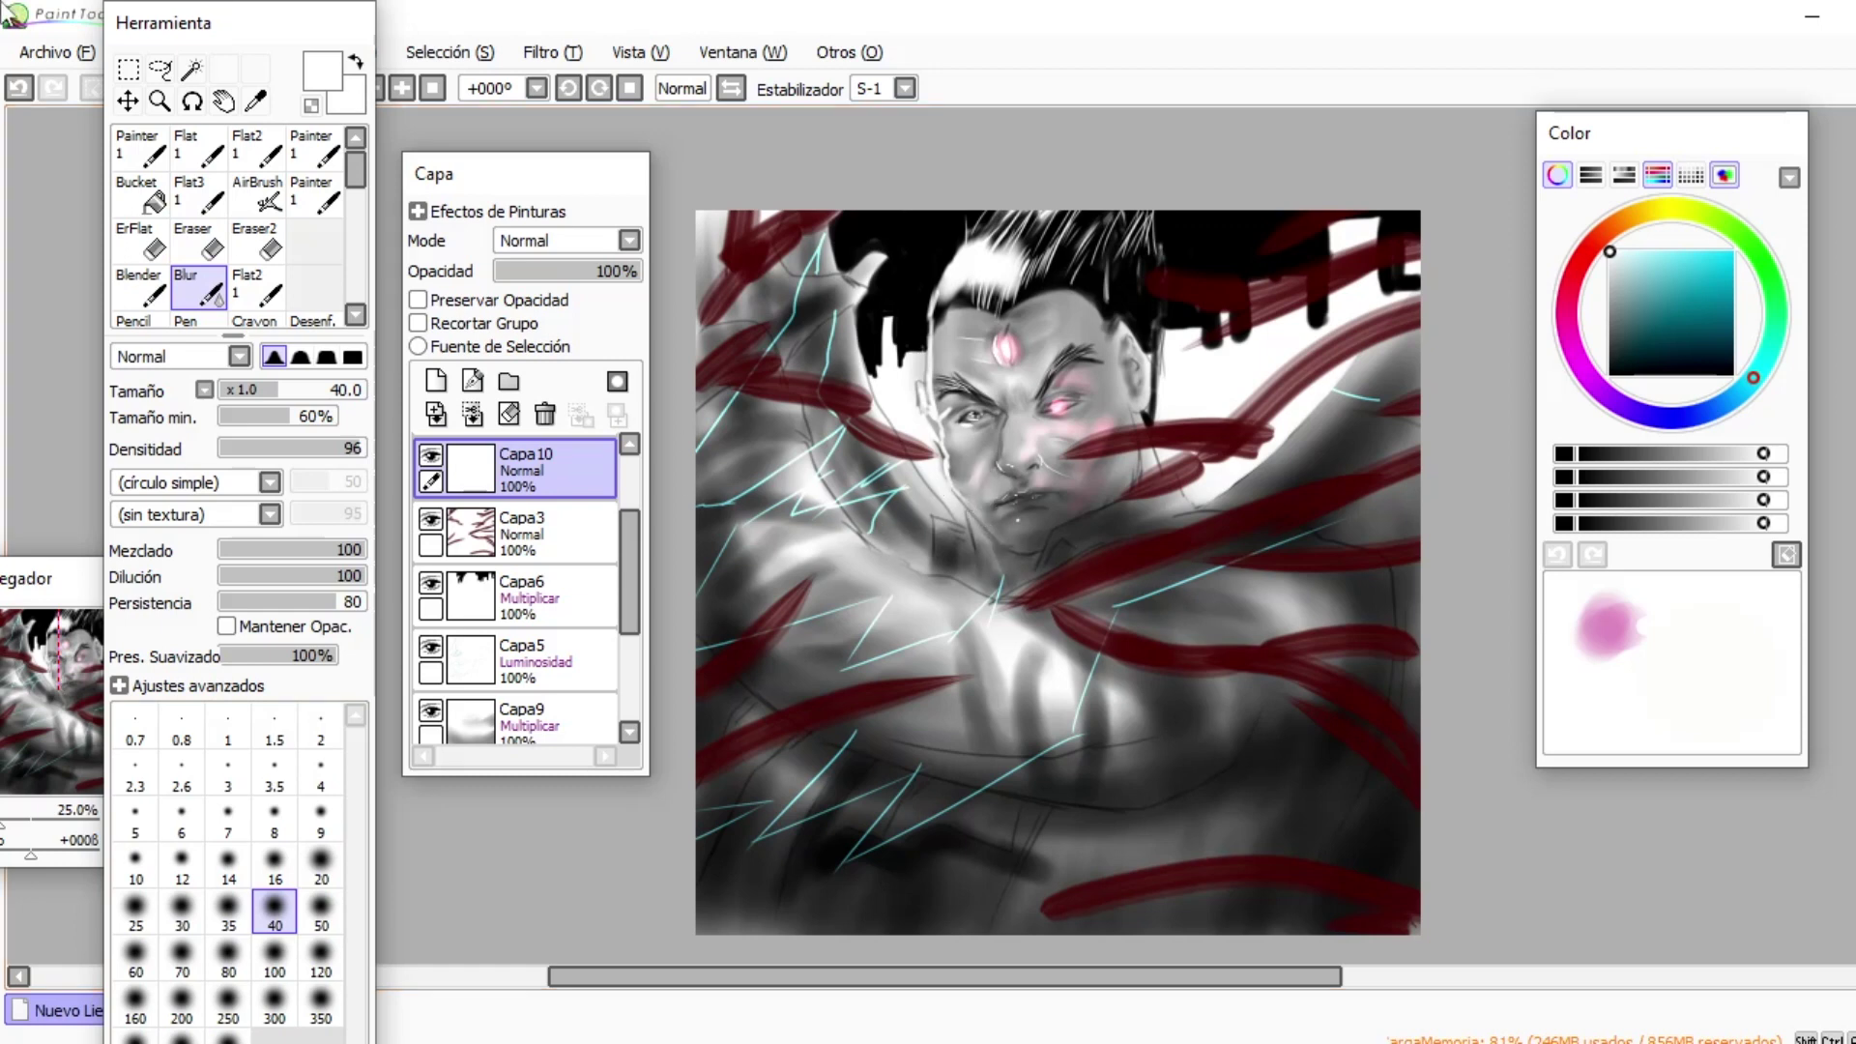
- Add a layer in Multiplicar mode and start painting the raised hand bright red with the AirBrush at size 35
left_click(436, 381)
left_click(568, 241)
left_click(547, 285)
left_click(1578, 266)
left_click(1732, 271)
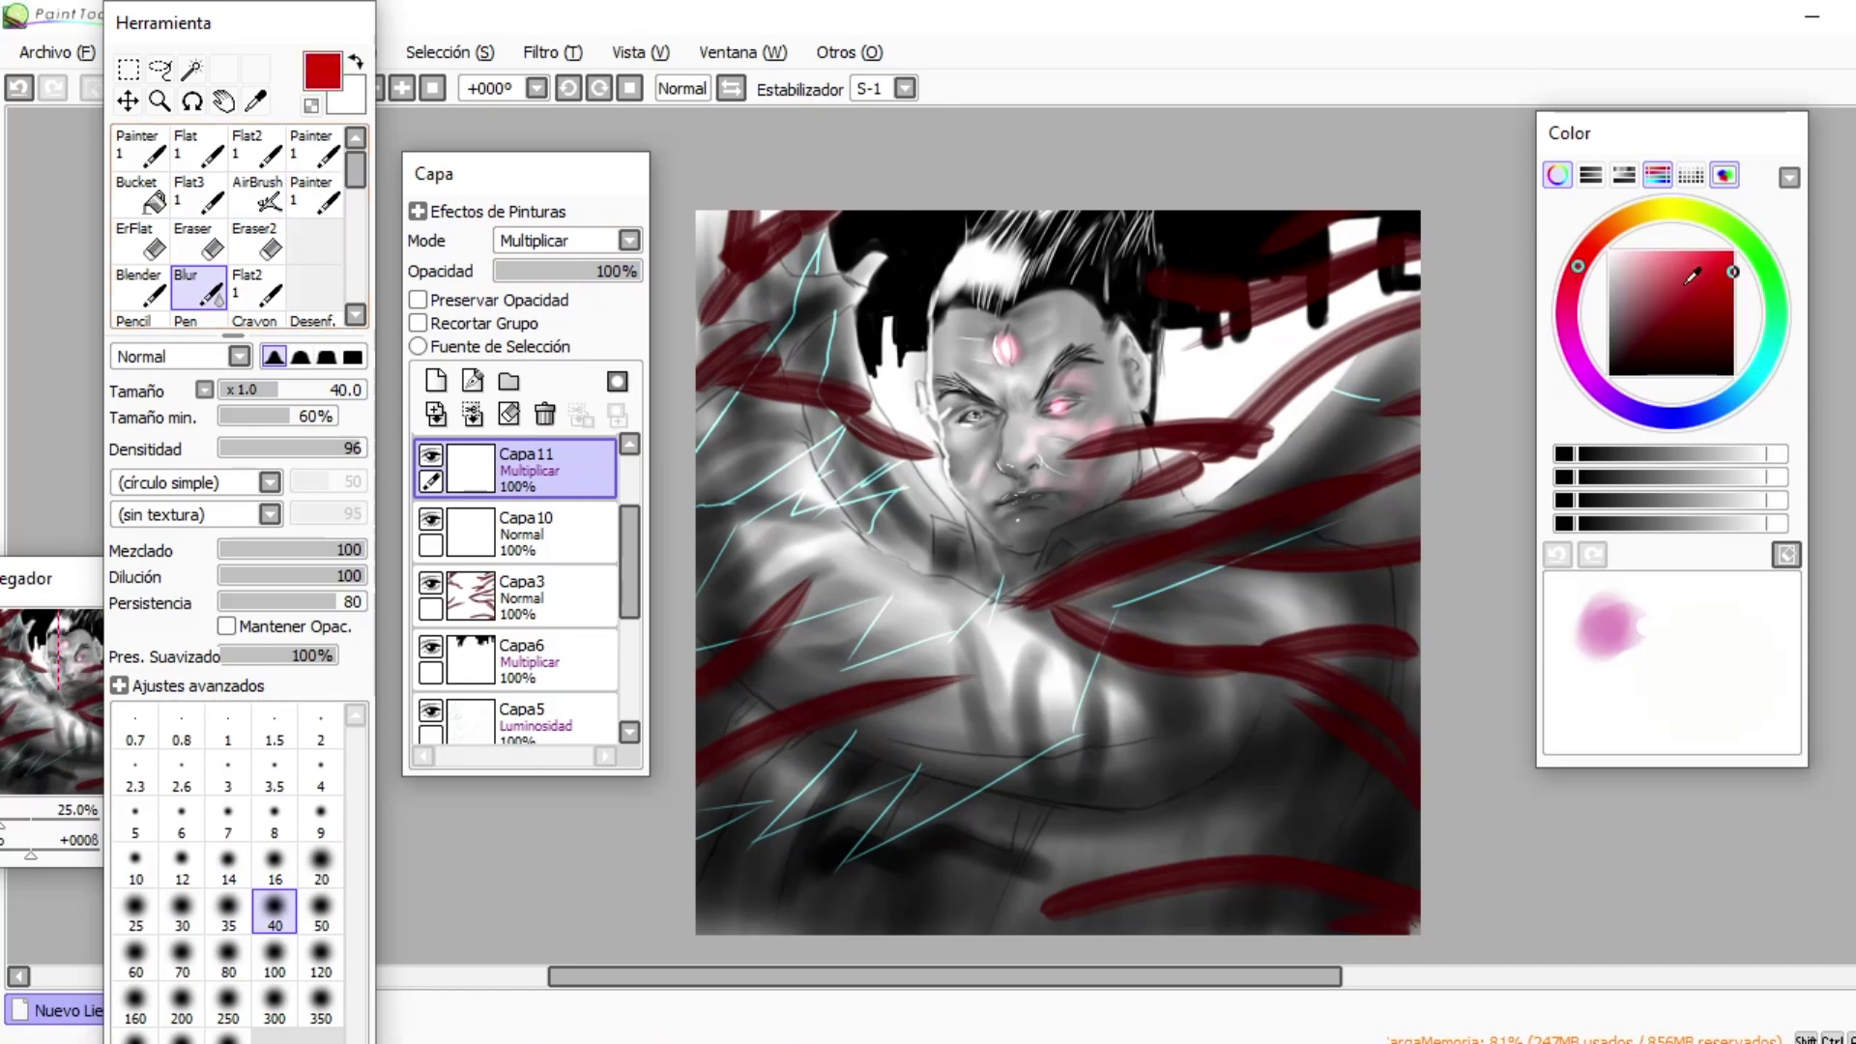
left_click(1726, 251)
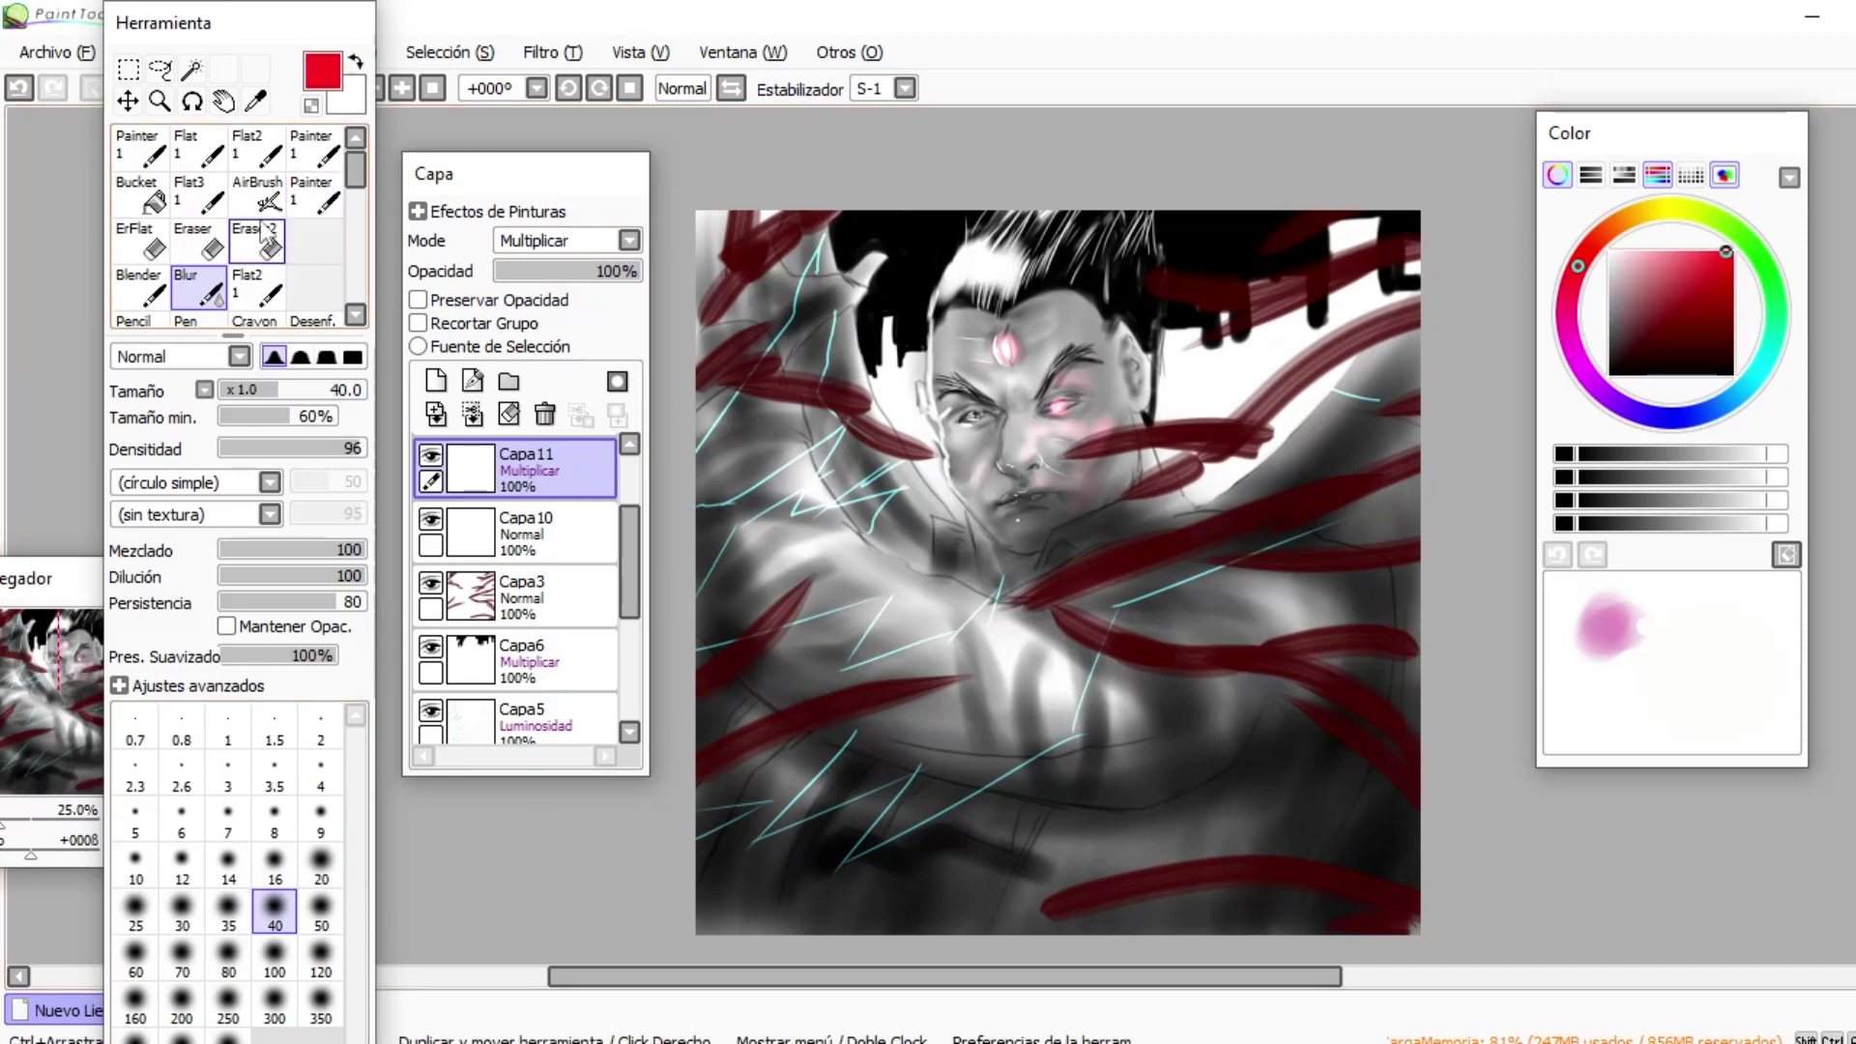
left_click(257, 194)
mouse_move(783, 357)
left_mouse_down()
mouse_move(855, 290)
mouse_move(797, 284)
mouse_move(817, 300)
left_mouse_up()
- Move the red layer below the teal lightning layer and cover the rest of the raised hand with bright red
mouse_move(630, 548)
left_mouse_down()
mouse_move(629, 508)
mouse_move(630, 542)
left_mouse_up()
left_click_drag(547, 484, 567, 667)
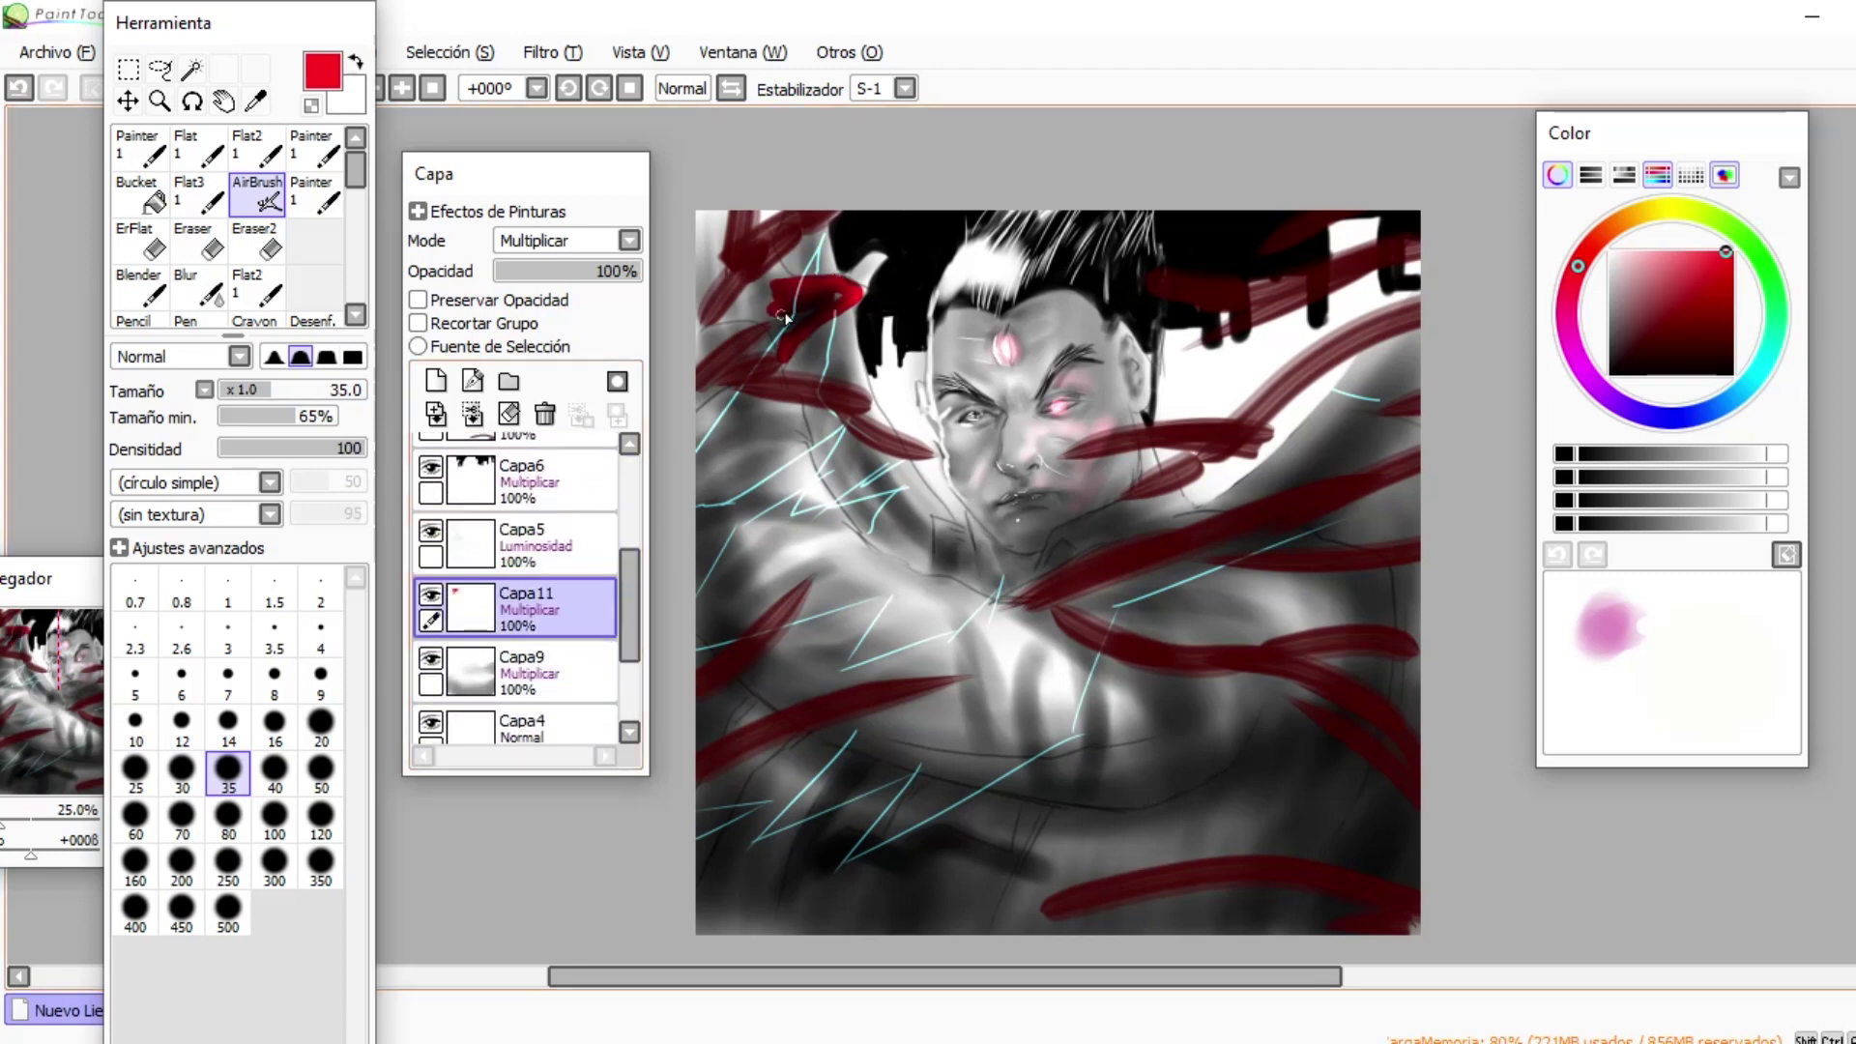
mouse_move(793, 306)
left_mouse_down()
mouse_move(699, 305)
mouse_move(690, 258)
mouse_move(749, 282)
mouse_move(745, 224)
mouse_move(747, 276)
mouse_move(702, 210)
mouse_move(691, 251)
left_mouse_up()
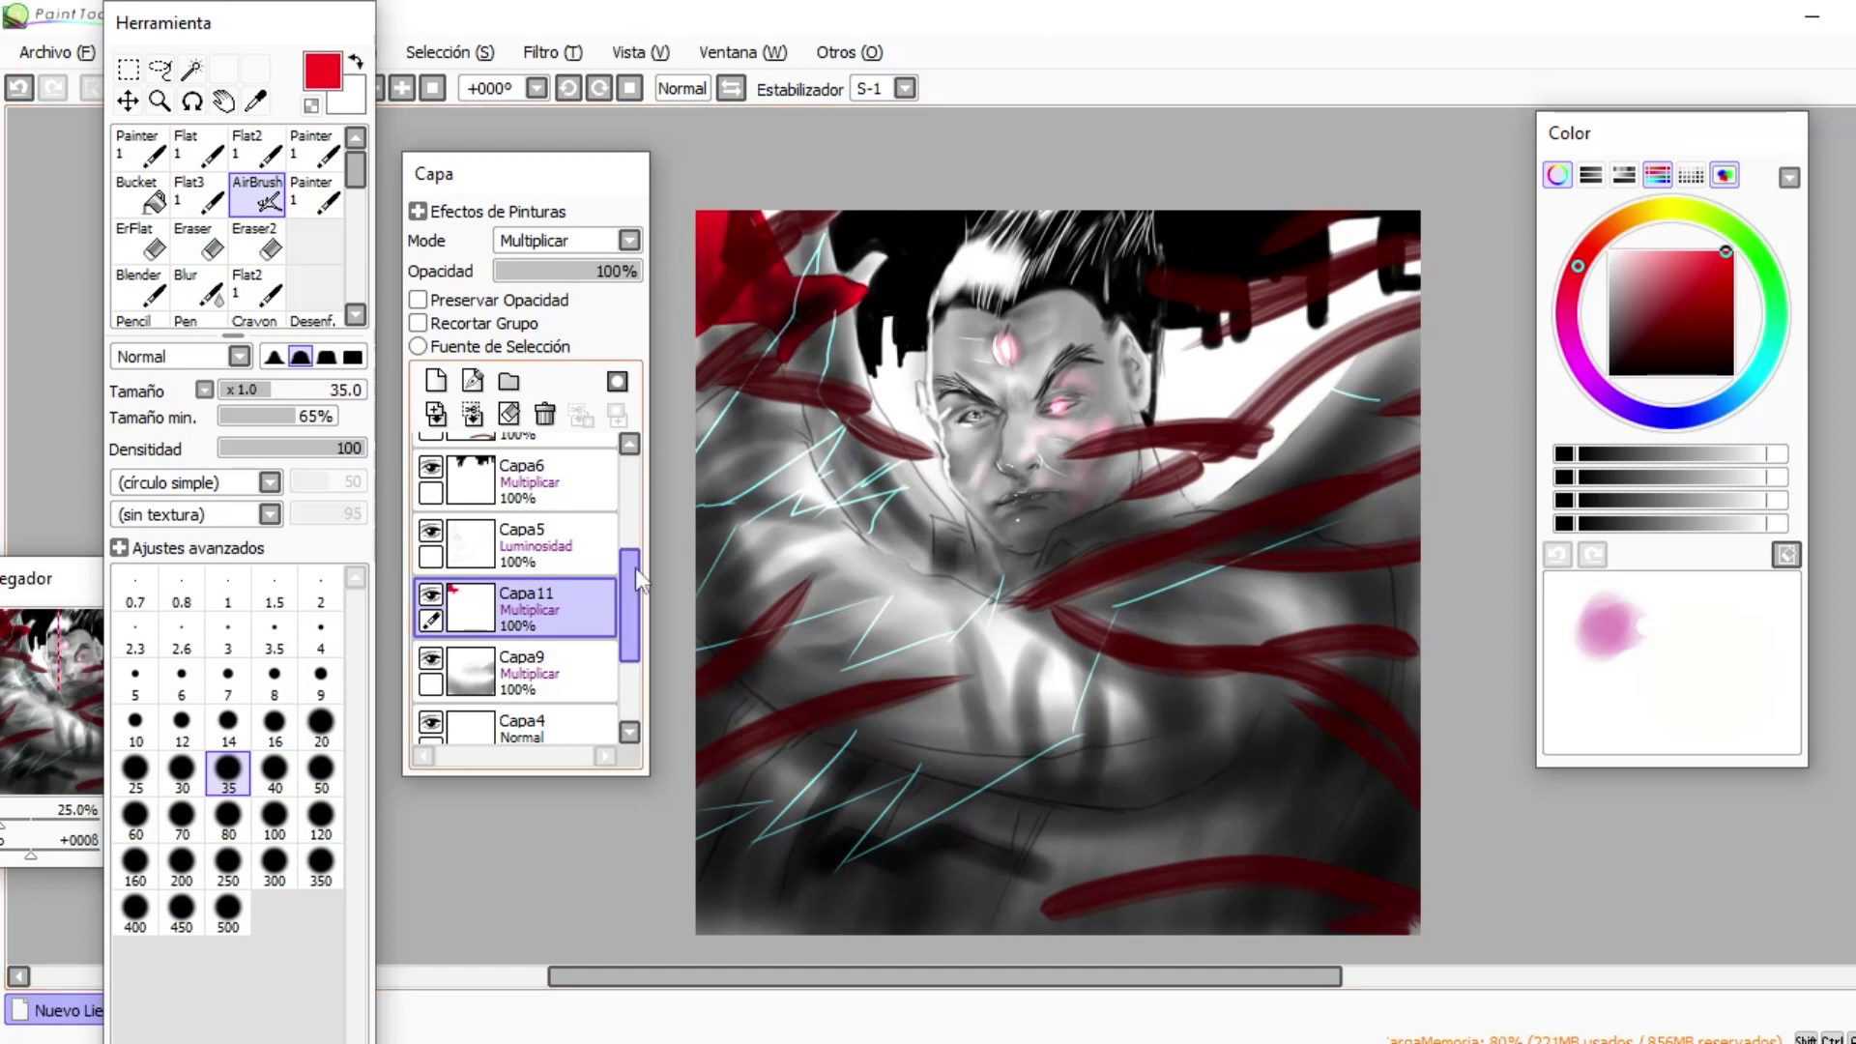
- Add a layer above the red one and dab round grey studs on the red hand with the AirBrush at size 35
left_click(436, 380)
left_click(1609, 285)
left_click_drag(1609, 289, 1609, 307)
left_click_drag(707, 241, 707, 227)
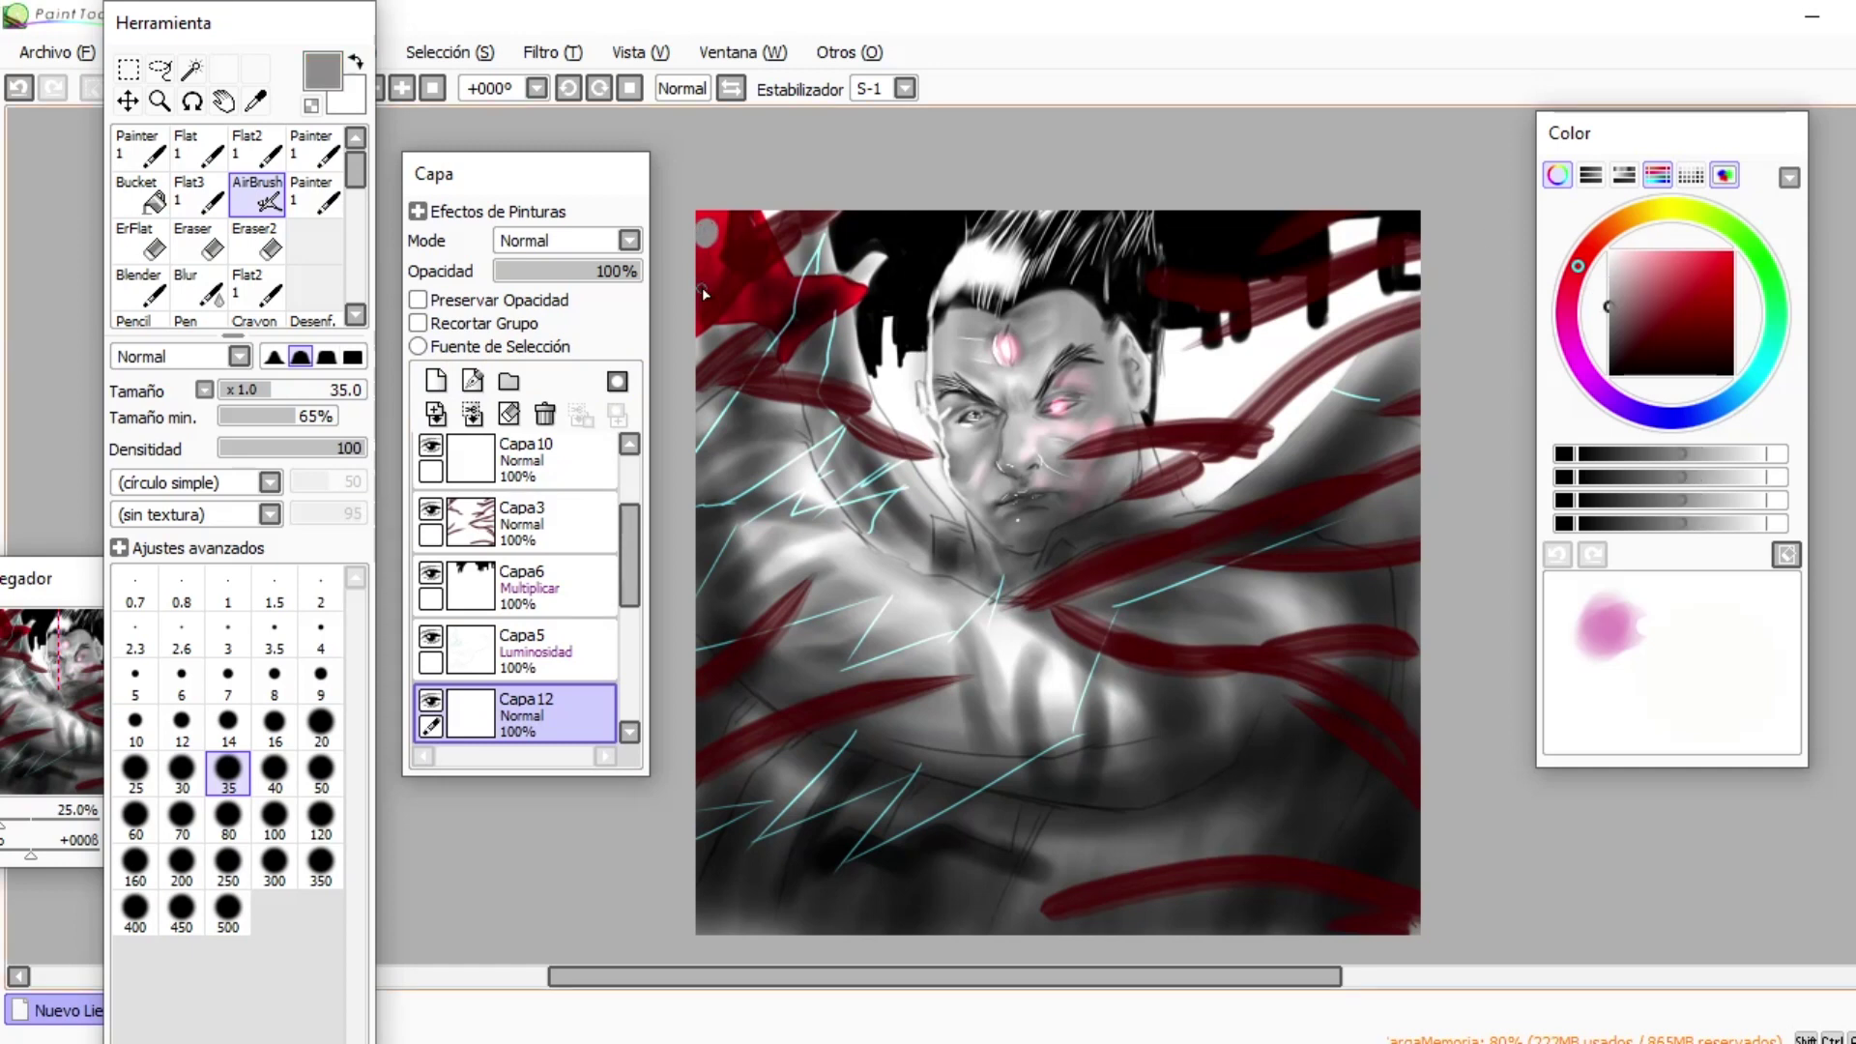
- Detail the studs in dark and light grey with the AirBrush at size 16, and add white highlights to the studs and neck at size 8
left_click(1610, 351)
left_click(274, 724)
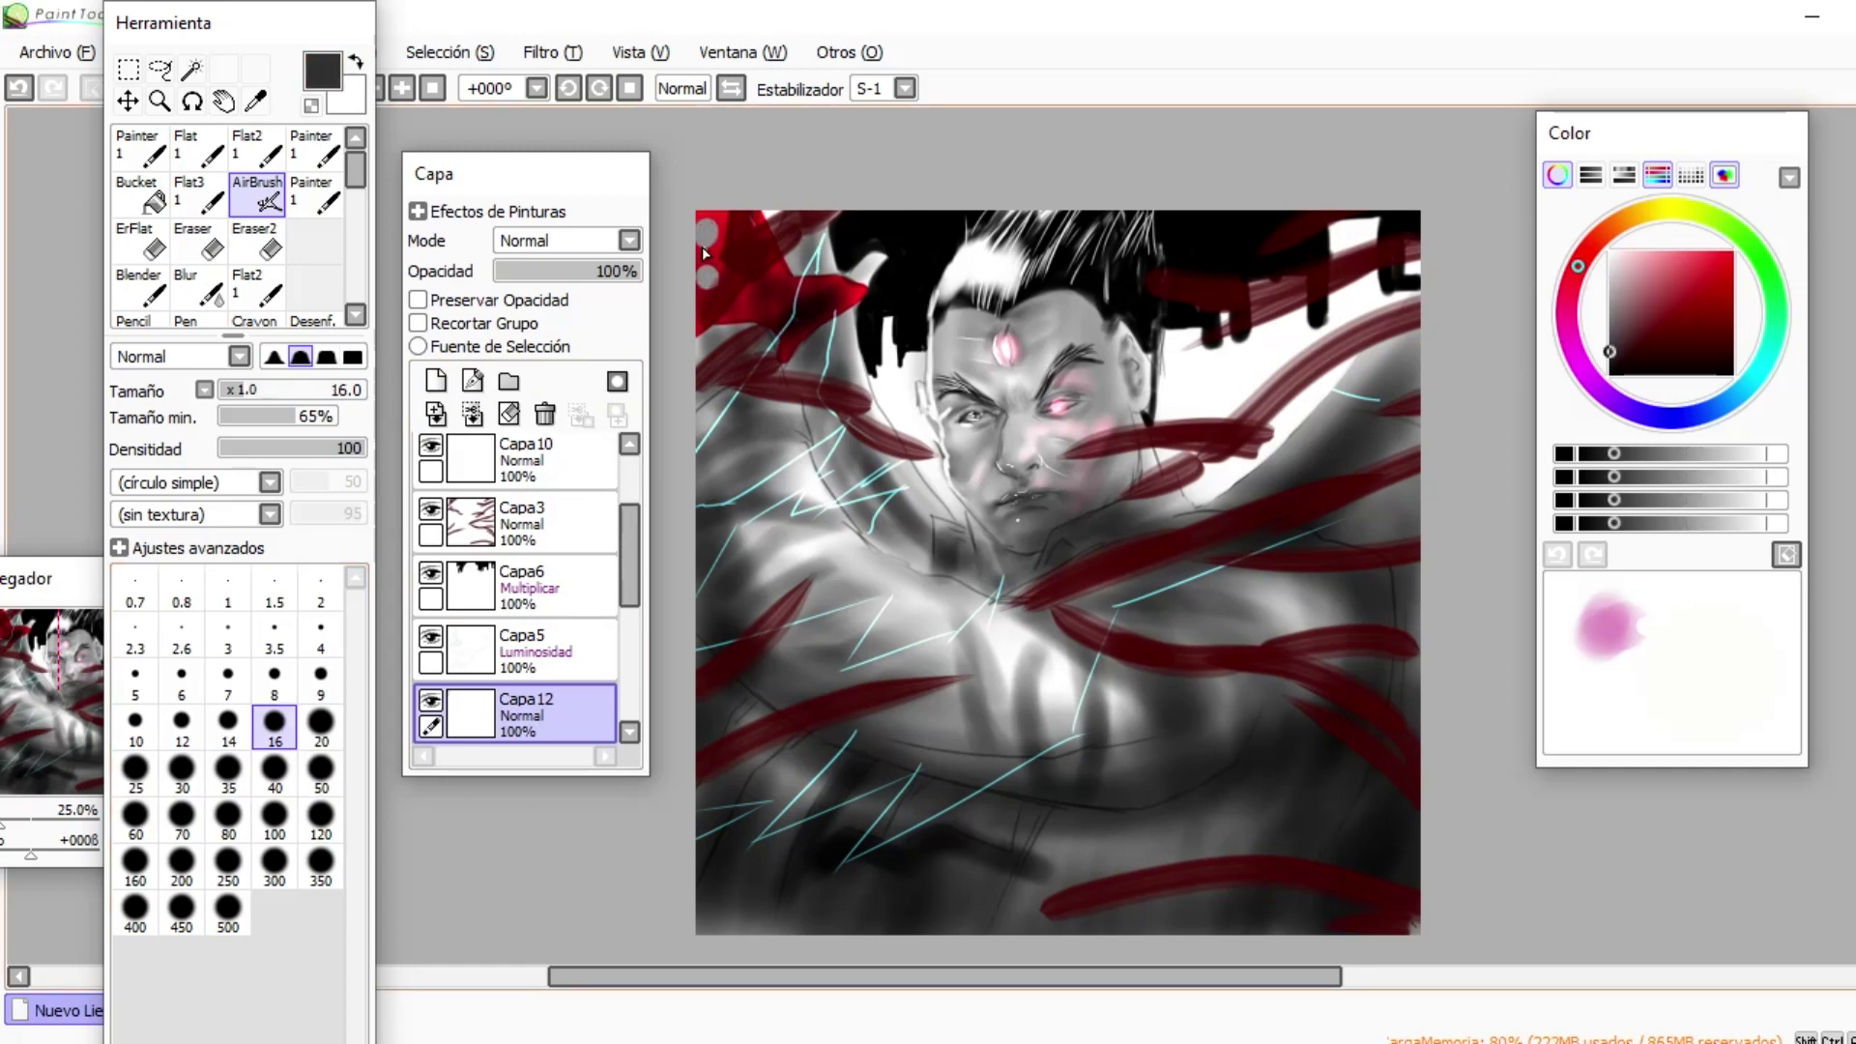
left_click(1610, 279)
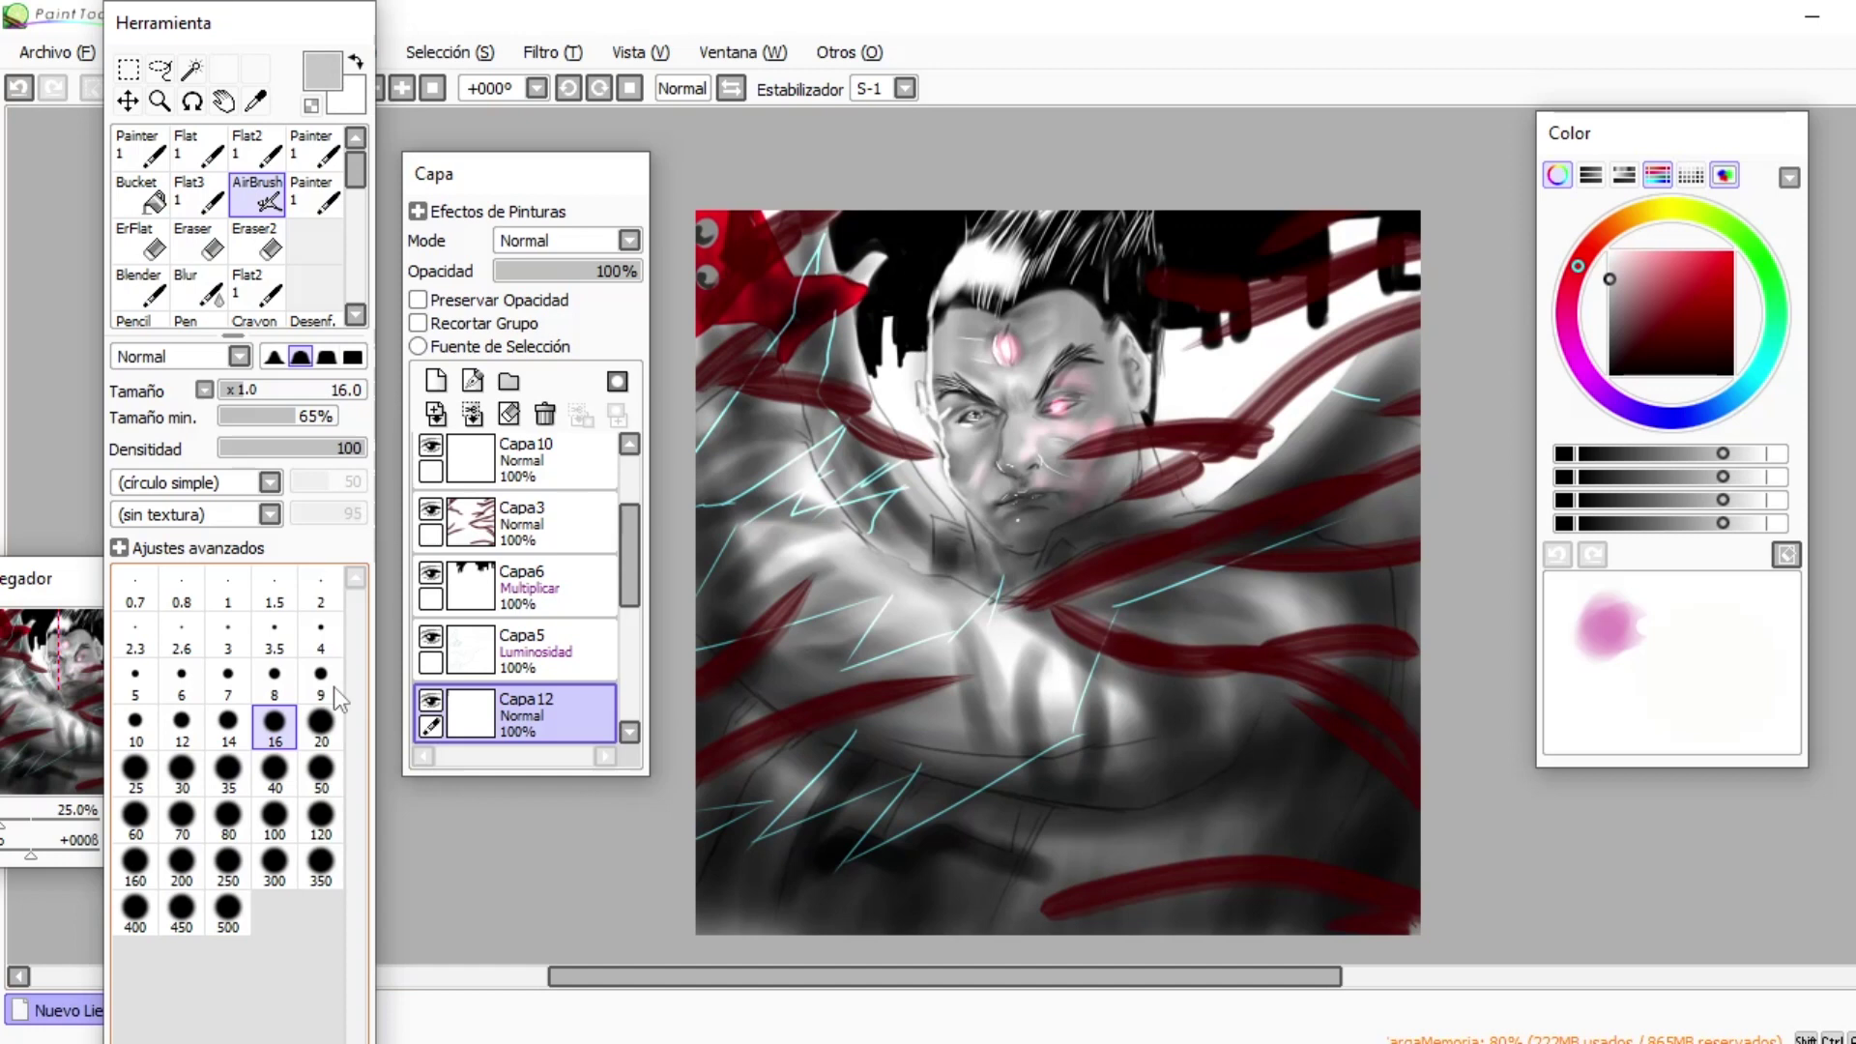
left_click(274, 676)
left_click(1610, 251)
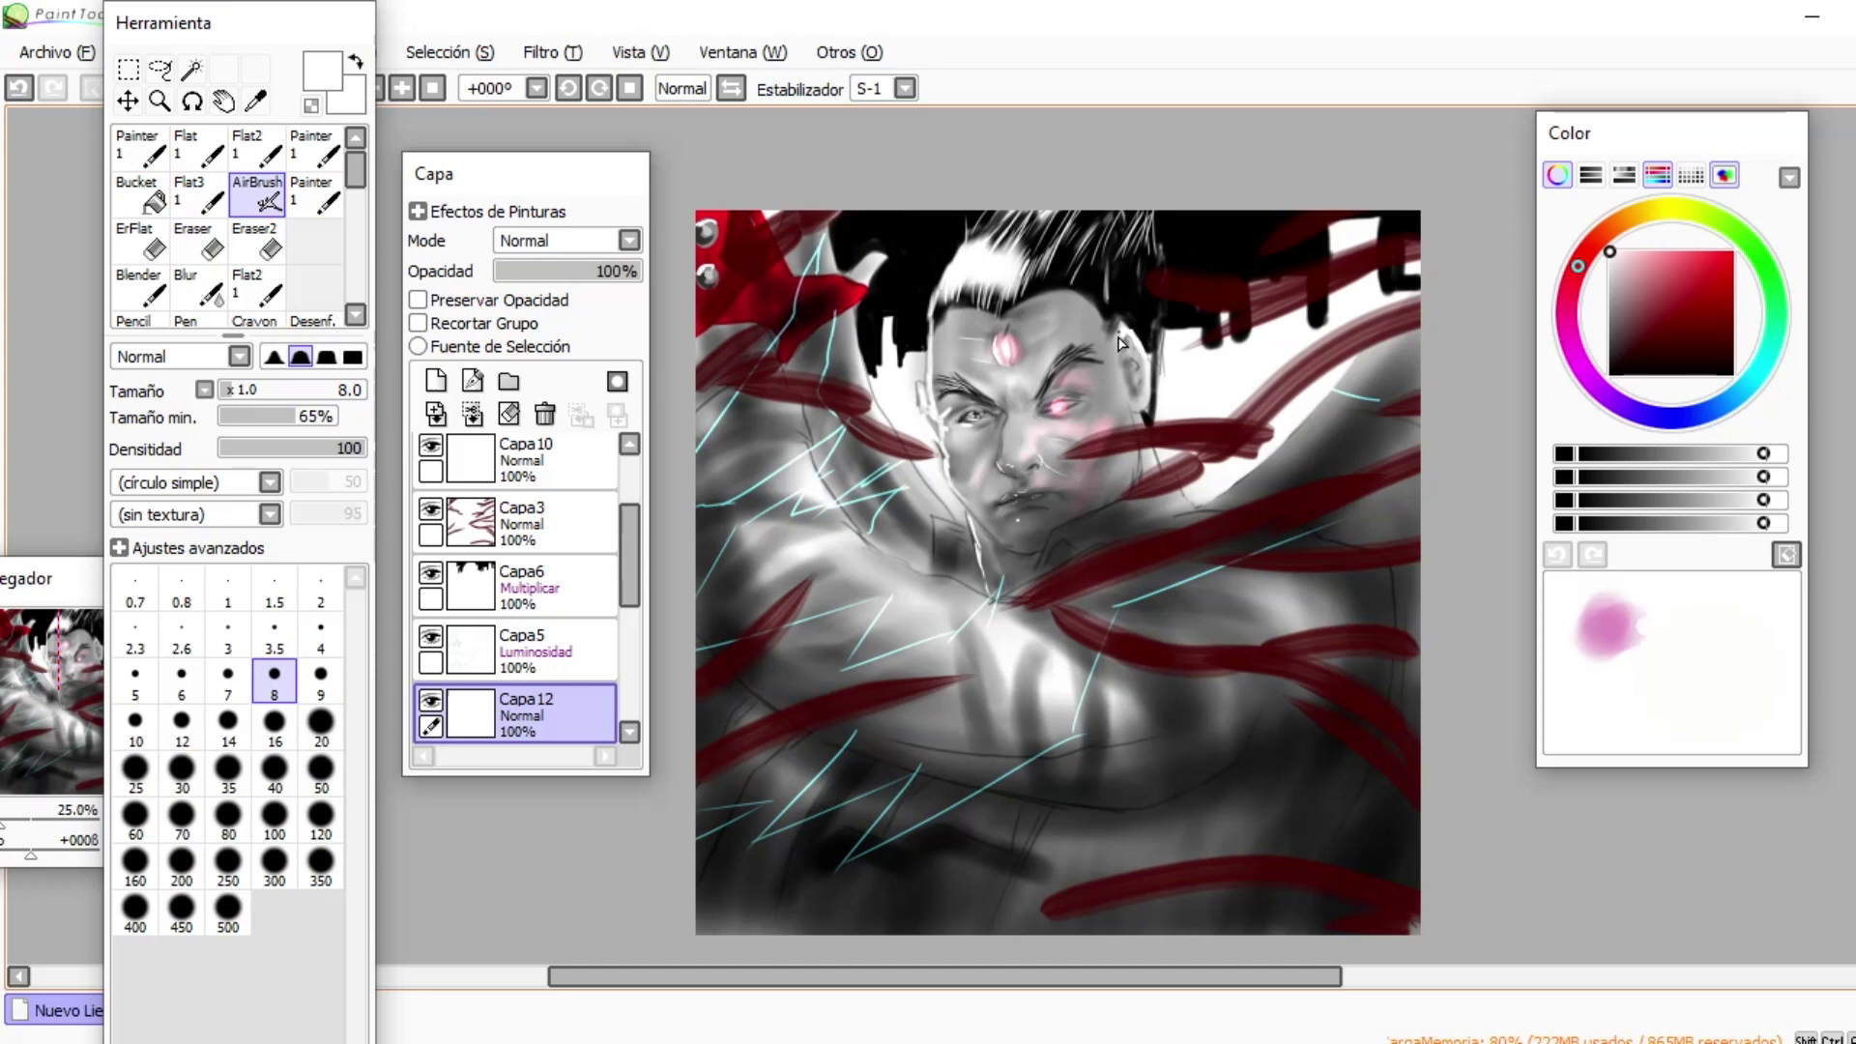
- Add a top layer in Multiplicar mode and paint fine grey marks near the far shoulder with the AirBrush at size 3.5 and density 65
right_click(1003, 500)
left_click_drag(630, 561, 629, 511)
left_click(541, 467)
left_click(436, 382)
left_click(611, 241)
left_click(561, 287)
left_click(314, 448)
left_click(275, 634)
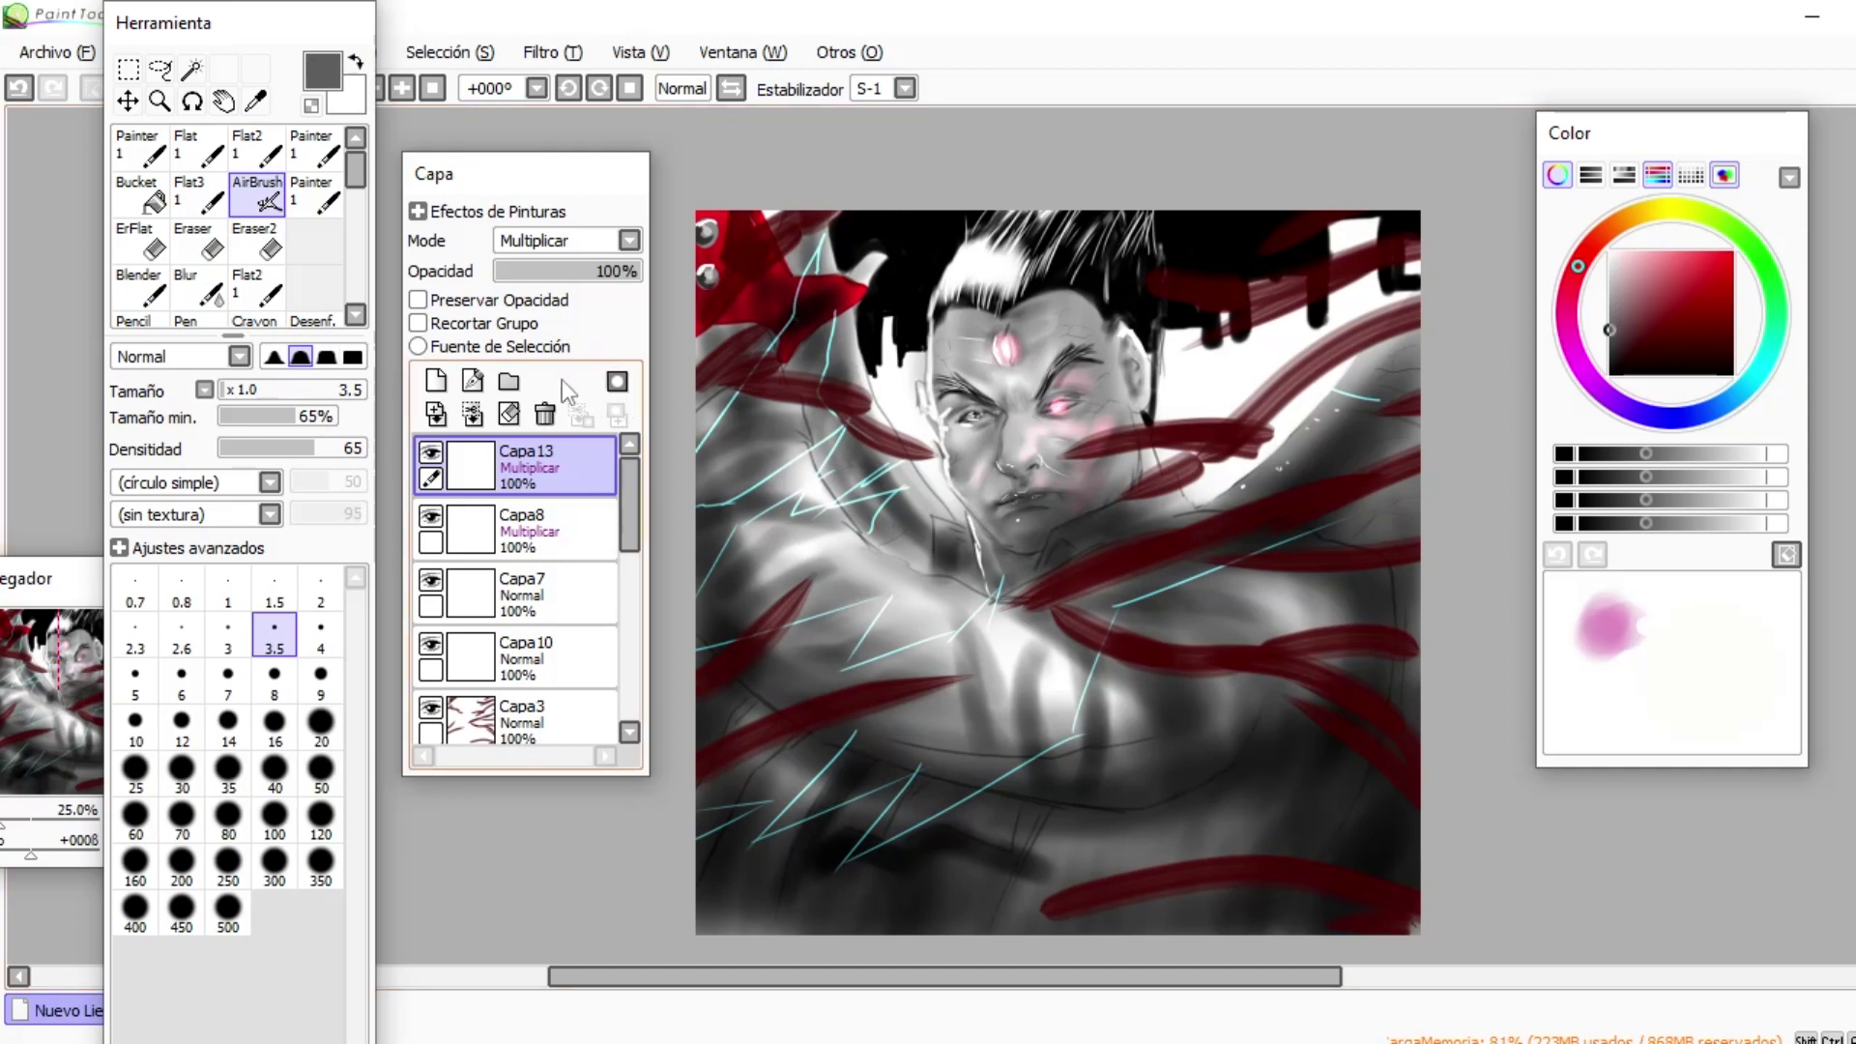
- Add a Normal layer on top, paint small white accents with the AirBrush at size 5 and sample the ribbons' dark red
key("x")
left_click(436, 380)
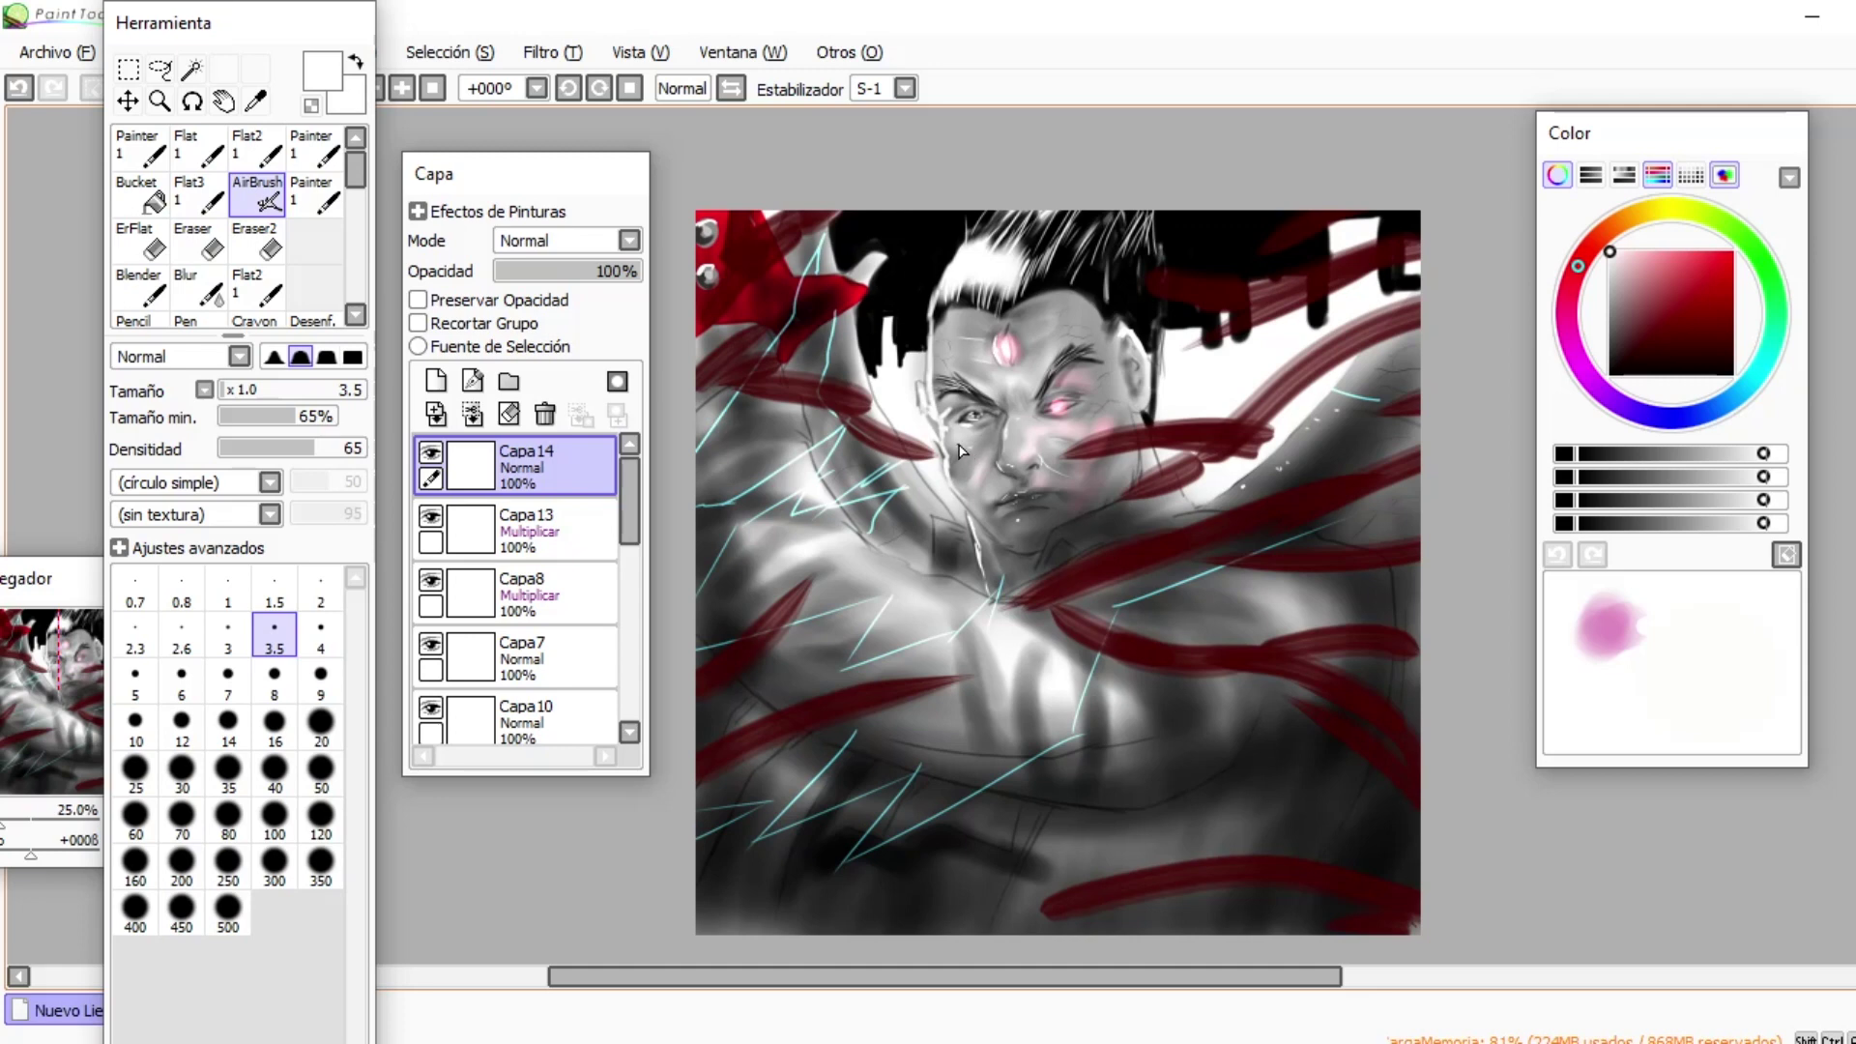
left_click(135, 682)
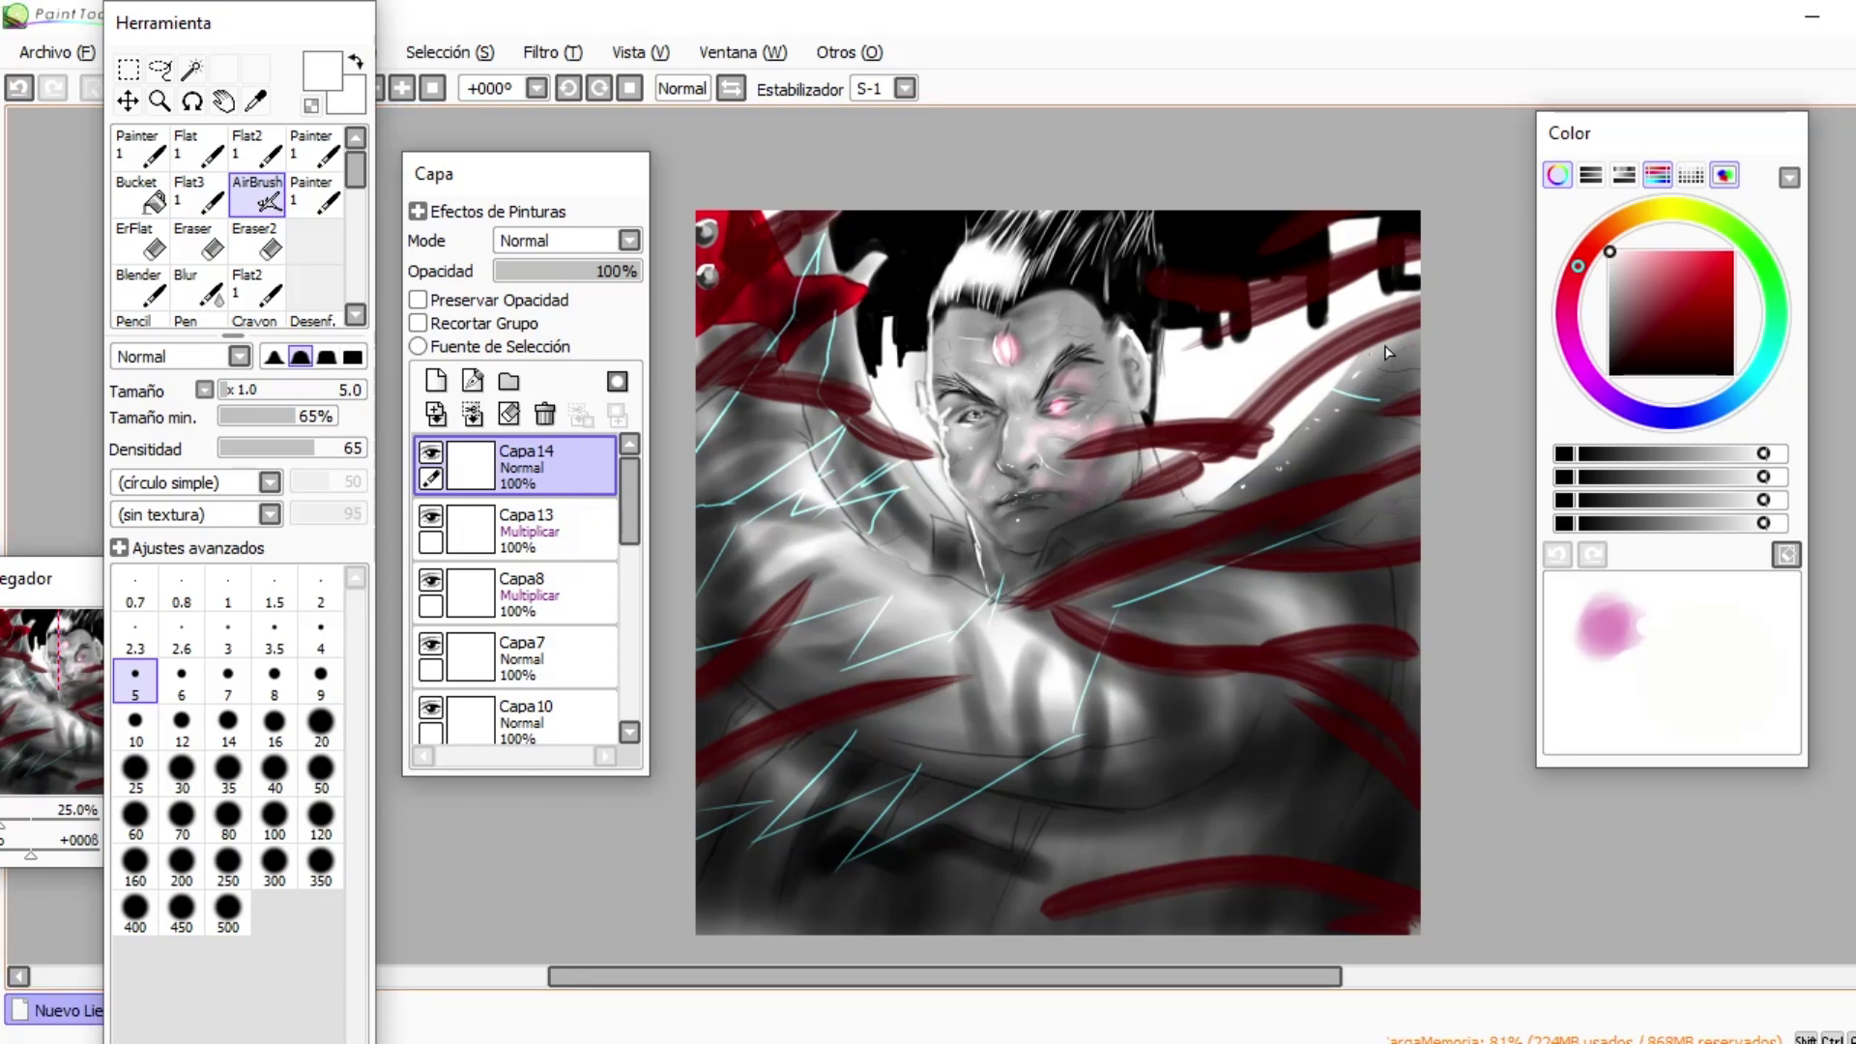
left_click(1120, 558, "alt")
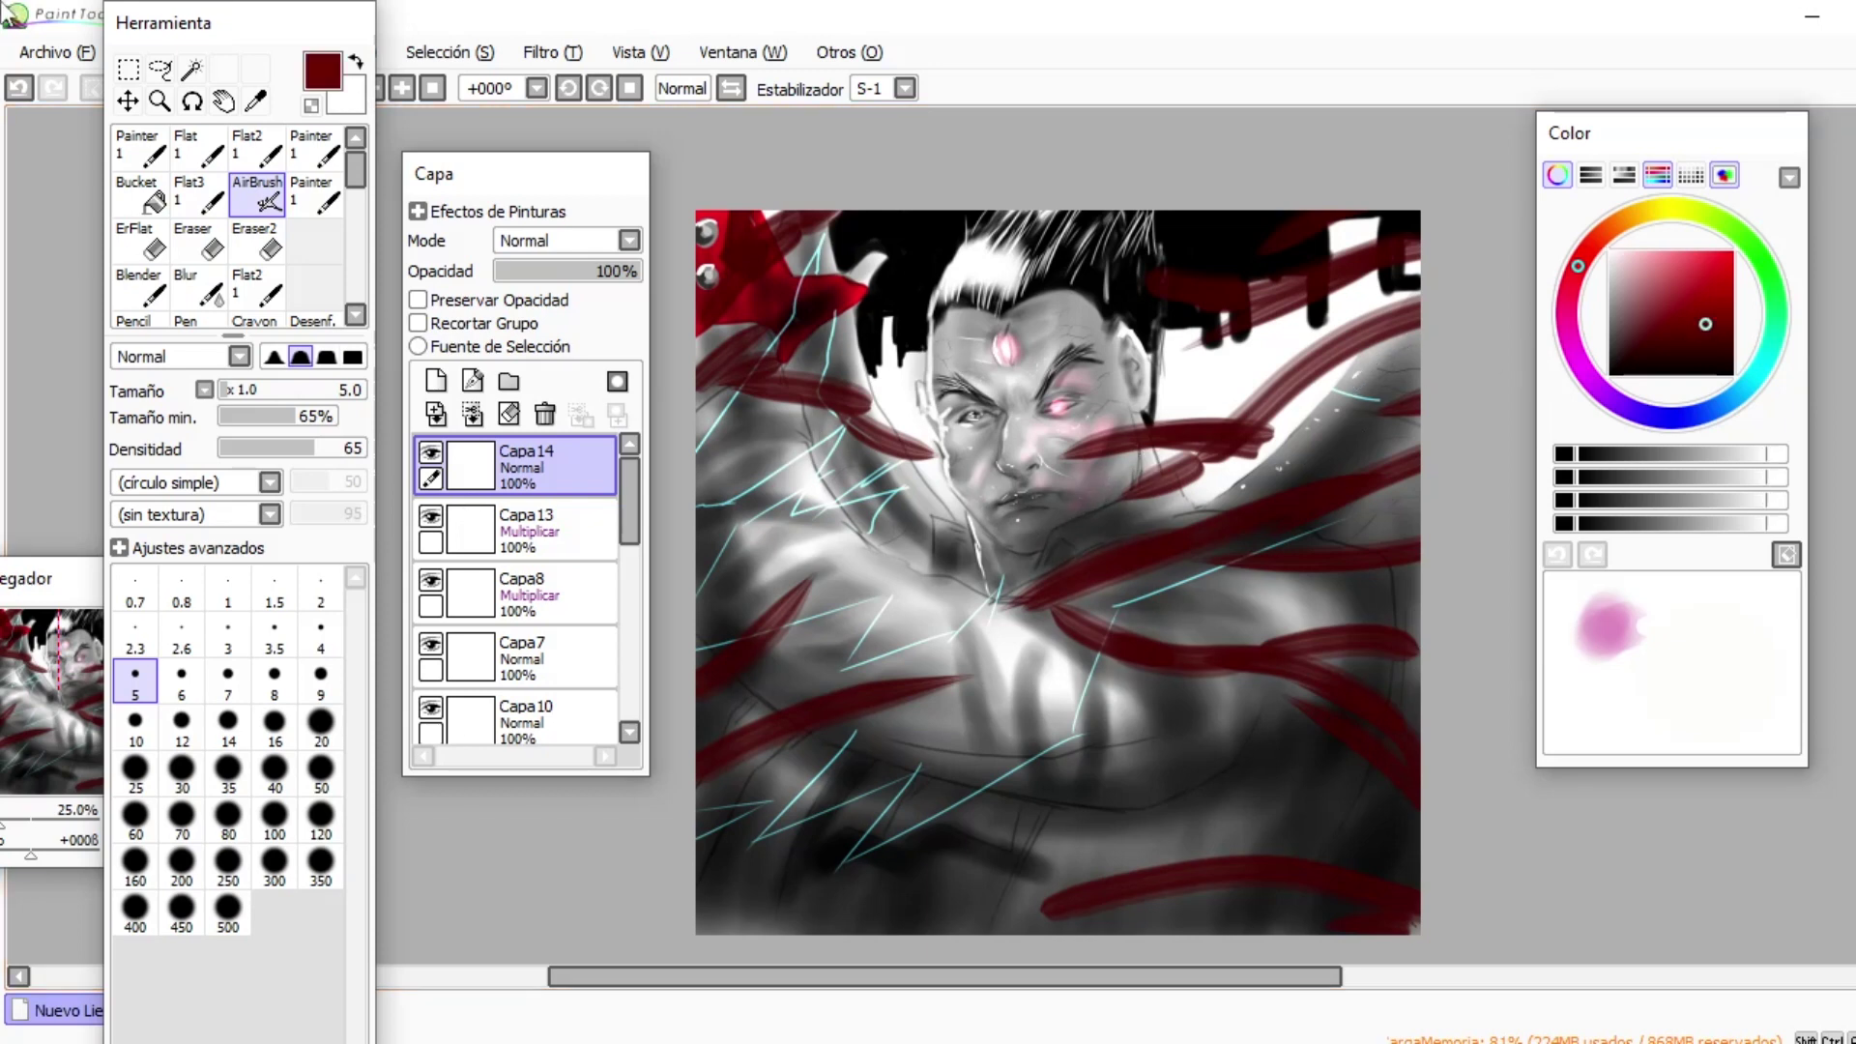